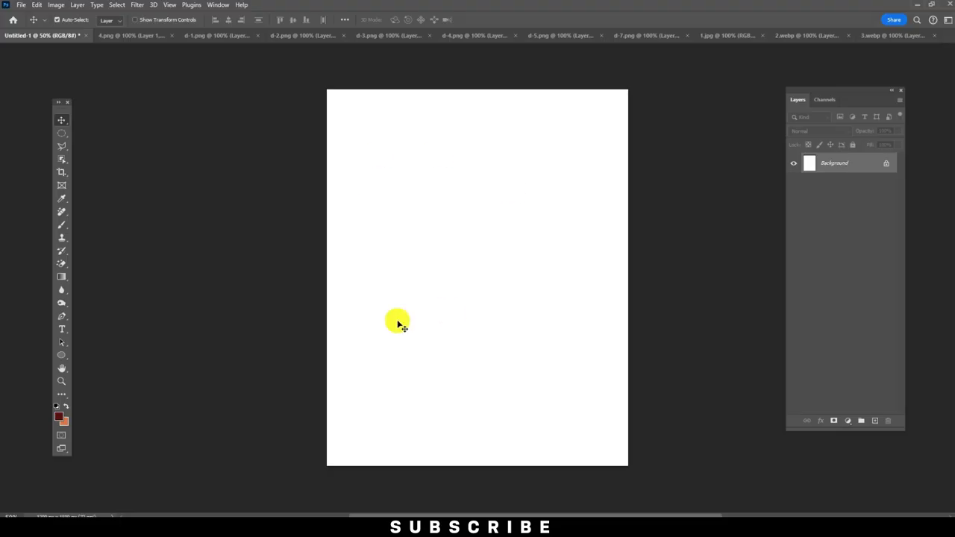
# Step: Fill the canvas with the Basics red-to-orange gradient, dragged diagonally from lower right to upper left
pyautogui.click(61, 277)
pyautogui.click(96, 280)
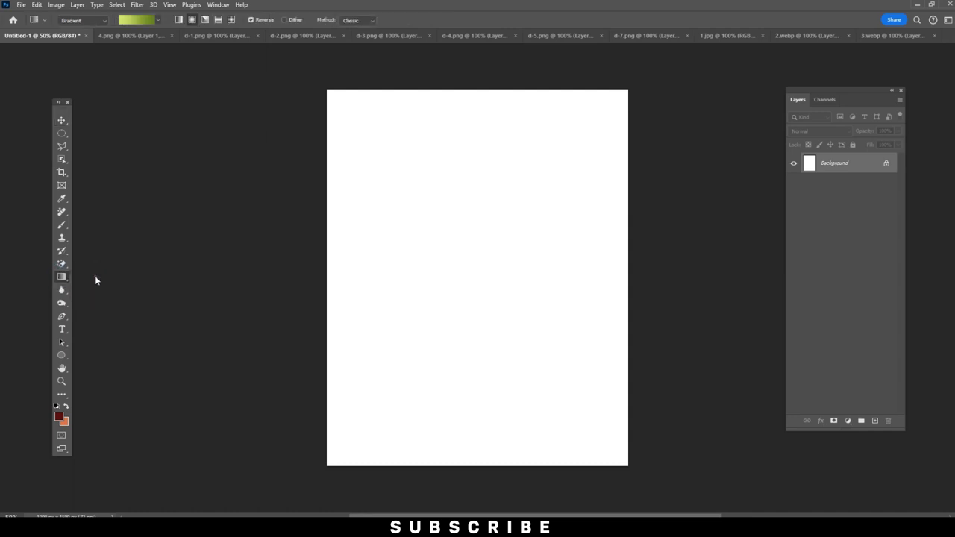
pyautogui.click(160, 23)
pyautogui.click(17, 39)
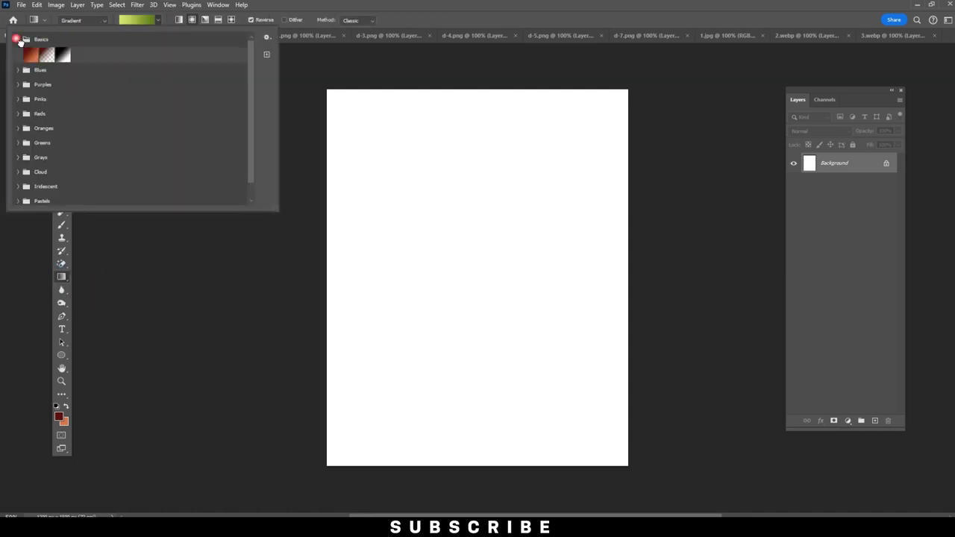
pyautogui.click(416, 6)
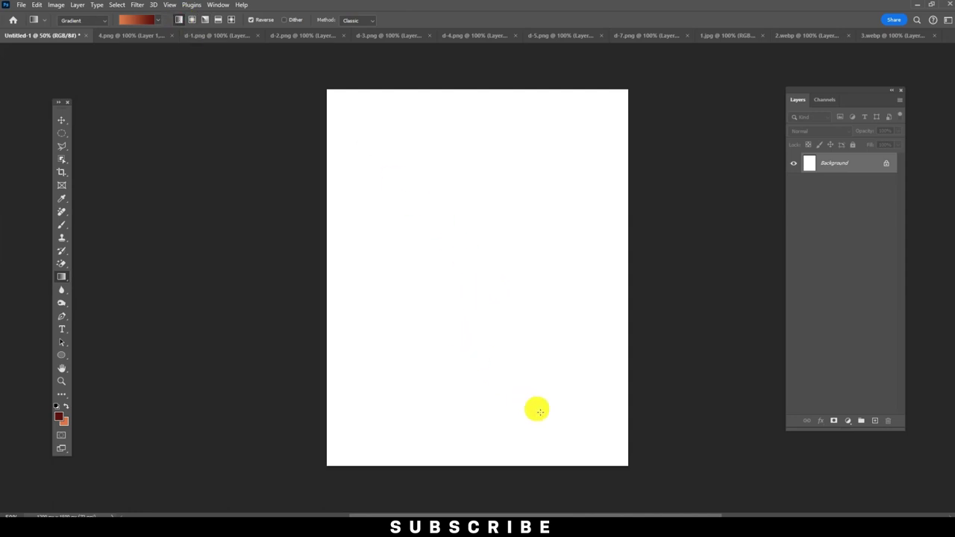
pyautogui.moveTo(612, 456); pyautogui.dragTo(441, 218)
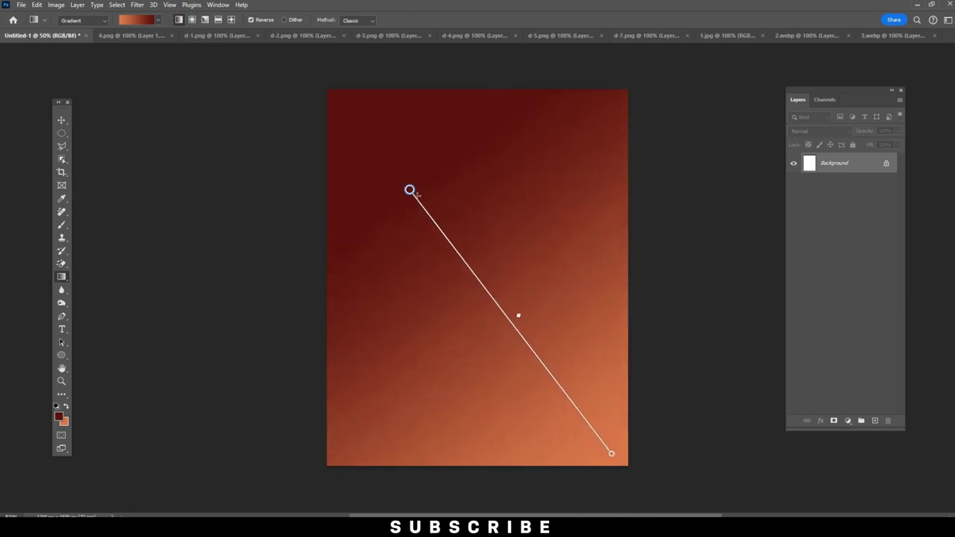
pyautogui.moveTo(439, 214); pyautogui.dragTo(444, 215)
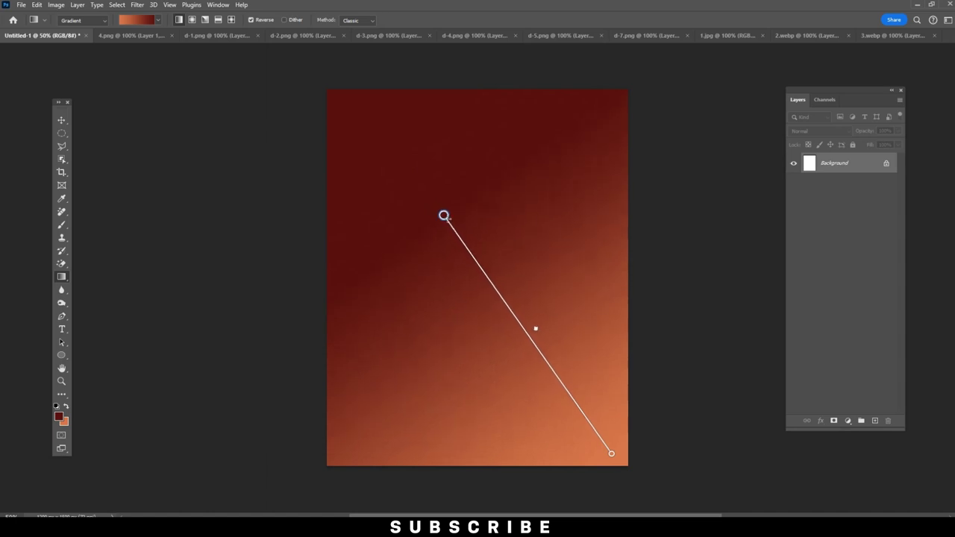
# Step: Drag the Nescafé jar from the 2.webp document into Untitled-1
pyautogui.click(64, 116)
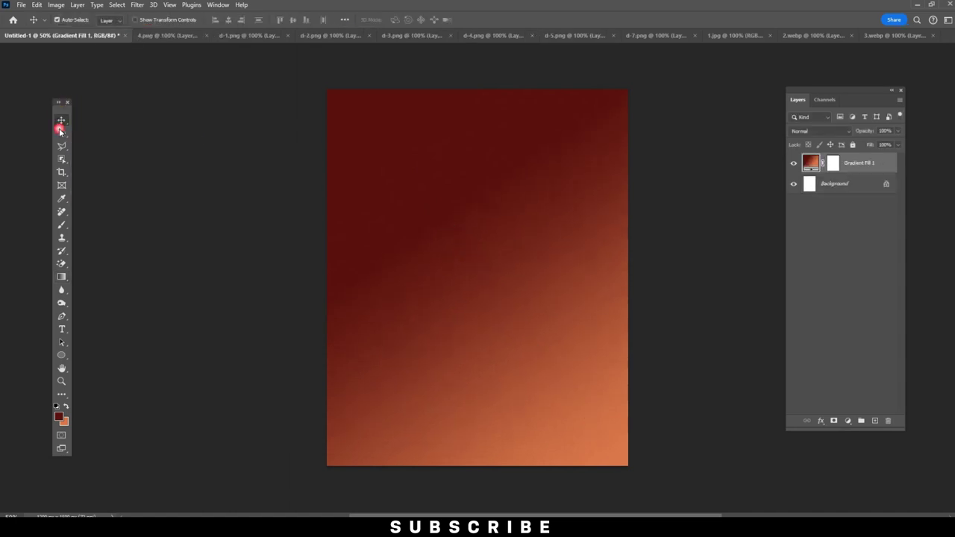
pyautogui.click(739, 36)
pyautogui.click(806, 36)
pyautogui.moveTo(321, 229)
pyautogui.mouseDown()
pyautogui.moveTo(18, 37)
pyautogui.moveTo(548, 325)
pyautogui.mouseUp()
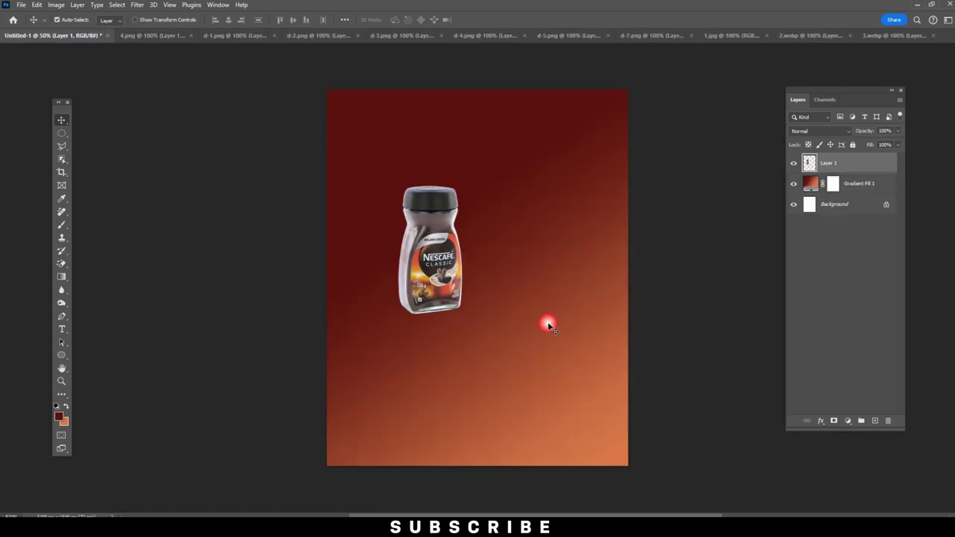
# Step: Enlarge and tilt the jar with Free Transform, then nudge it slightly right
pyautogui.click(31, 6)
pyautogui.click(75, 234)
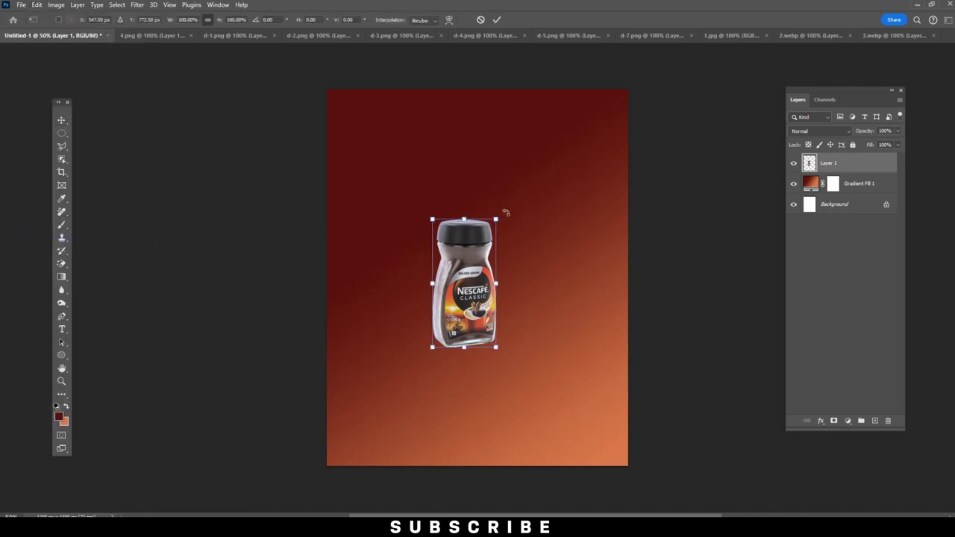
pyautogui.moveTo(498, 222)
pyautogui.mouseDown()
pyautogui.moveTo(575, 154)
pyautogui.moveTo(544, 124)
pyautogui.mouseUp()
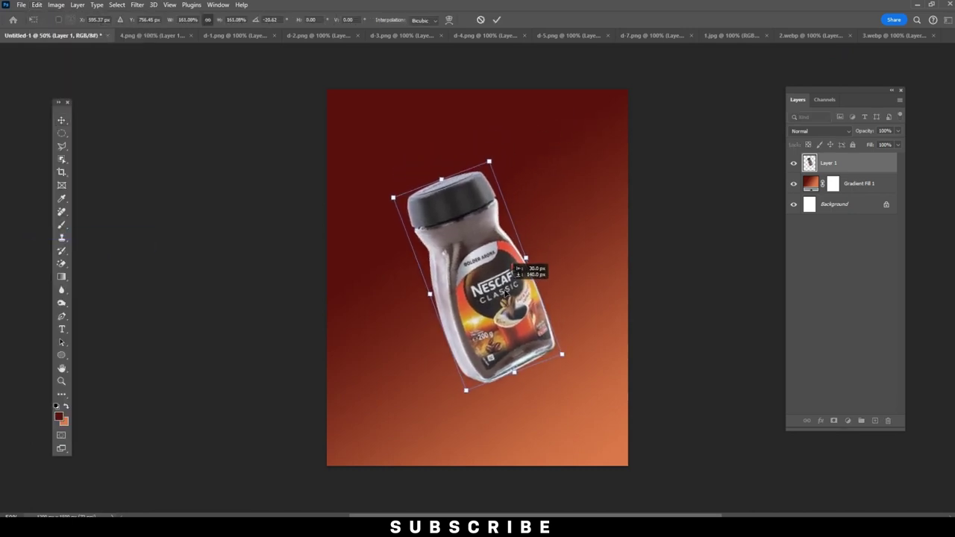
pyautogui.moveTo(491, 173); pyautogui.dragTo(474, 170)
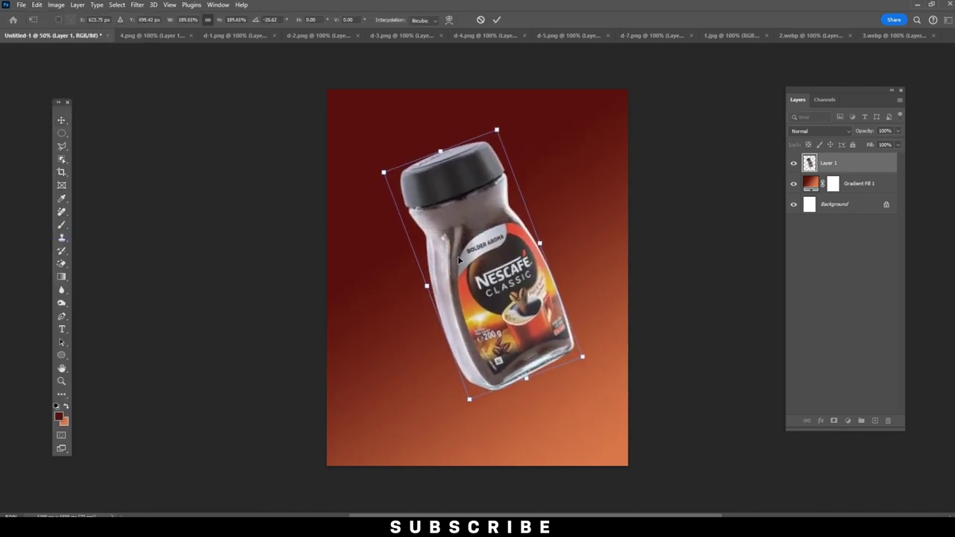
pyautogui.press('Return')
pyautogui.moveTo(459, 316); pyautogui.dragTo(496, 327)
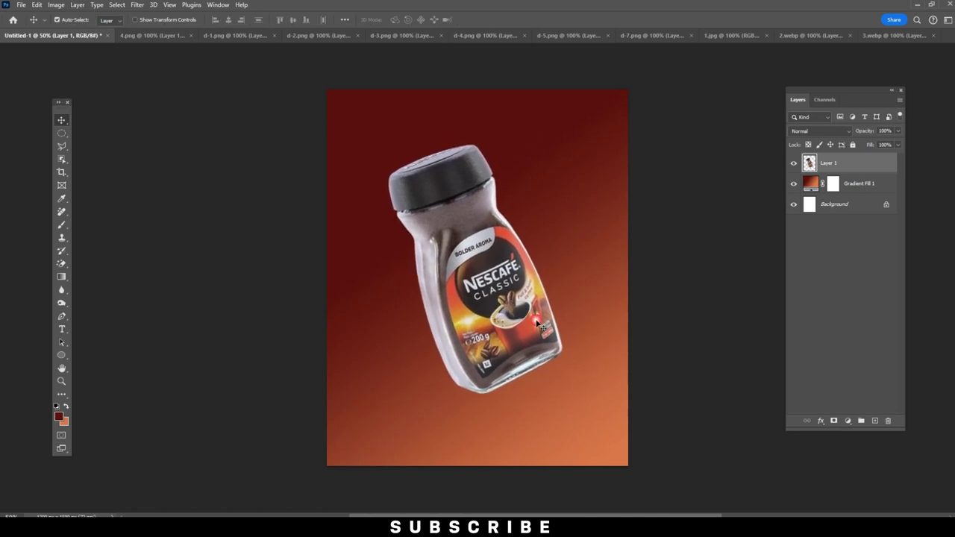
# Step: Add a Levels adjustment clipped to the jar layer with output white lowered to 169
pyautogui.click(848, 422)
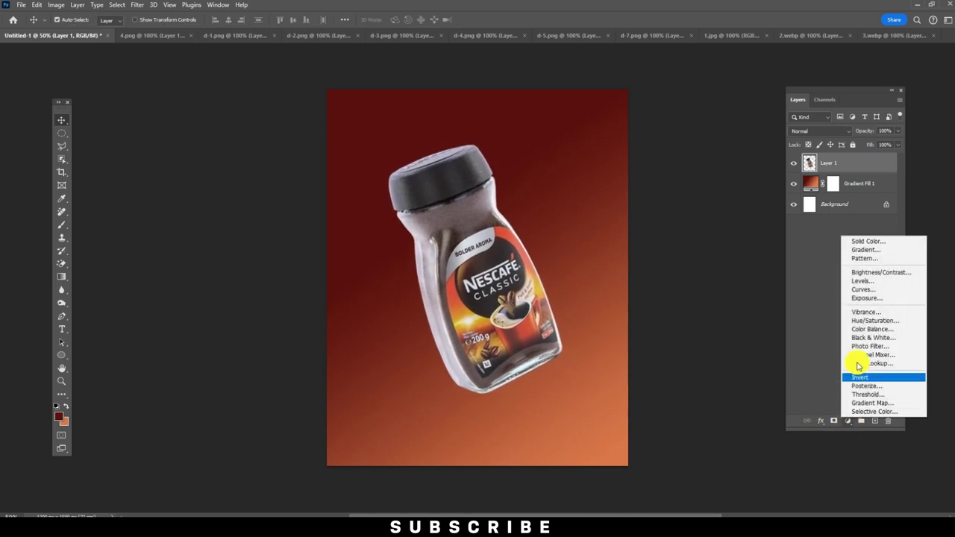
pyautogui.click(863, 282)
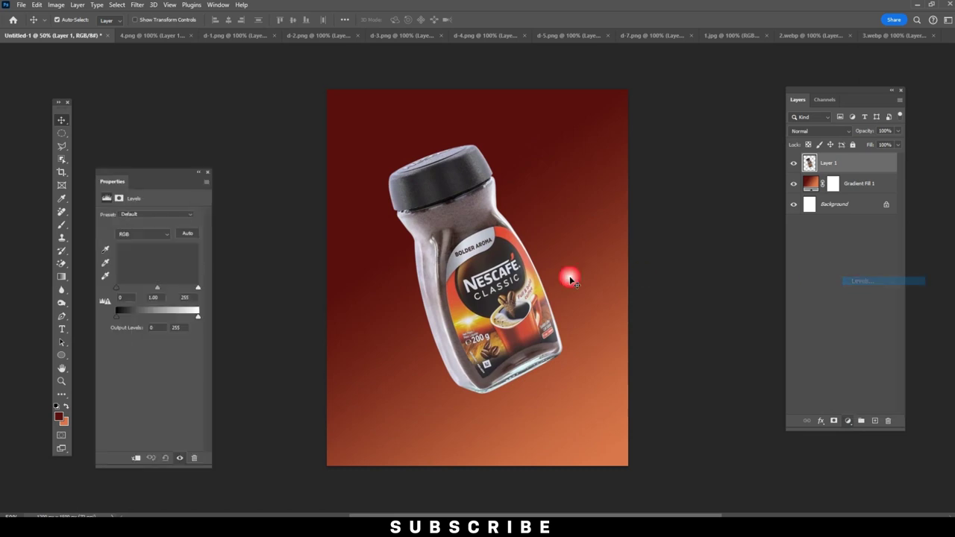
pyautogui.moveTo(191, 318); pyautogui.dragTo(178, 318)
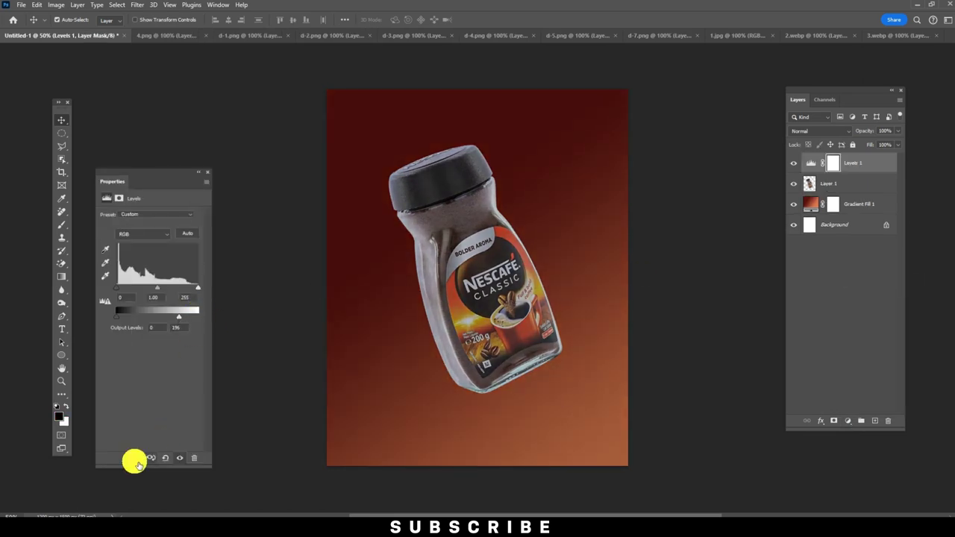
pyautogui.click(137, 460)
pyautogui.moveTo(178, 318); pyautogui.dragTo(171, 321)
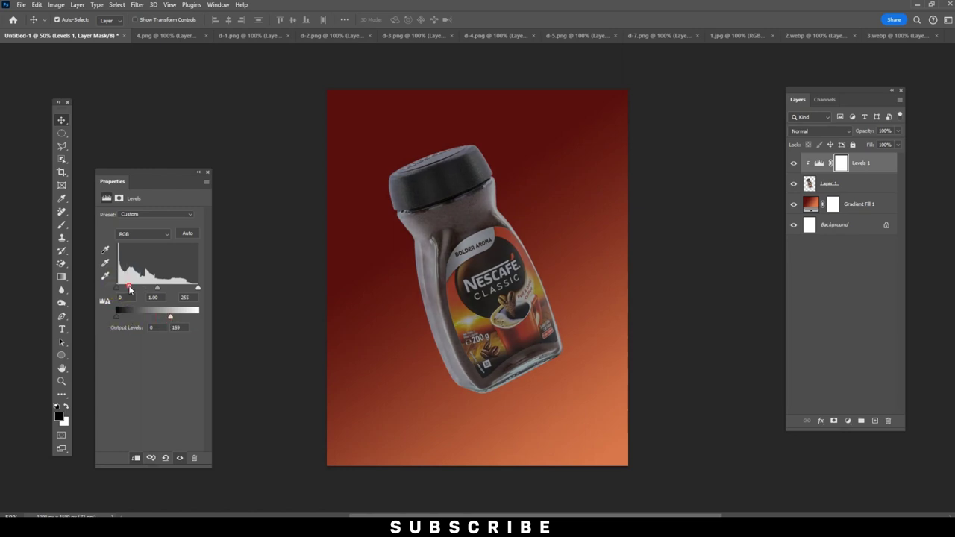
# Step: Paint black on the Levels mask so the jar's right side stays bright
pyautogui.click(842, 163)
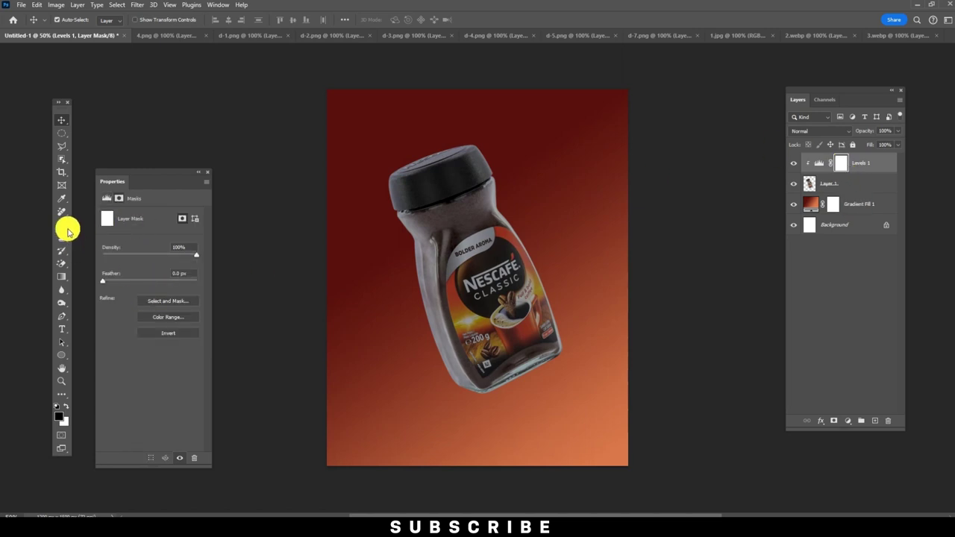
pyautogui.click(62, 225)
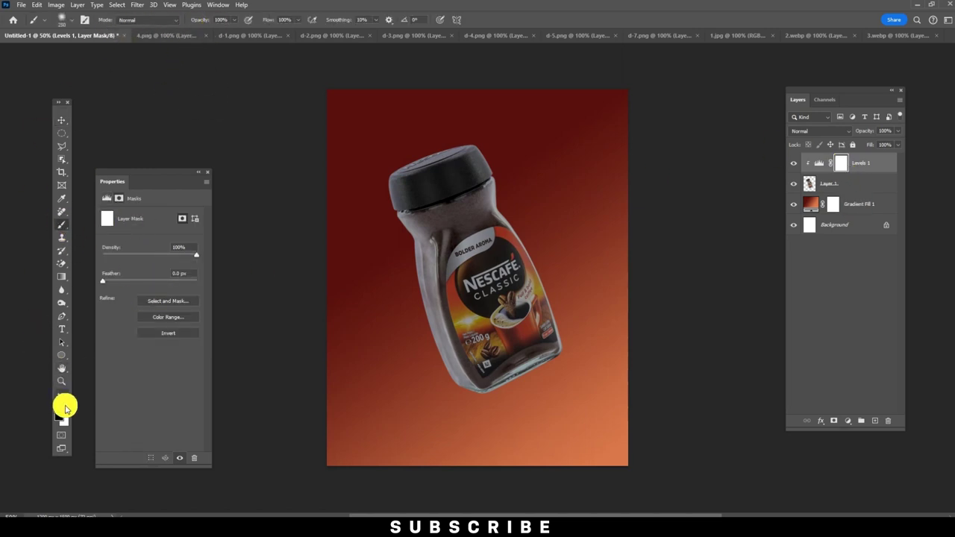
pyautogui.click(65, 407)
pyautogui.moveTo(526, 217)
pyautogui.mouseDown()
pyautogui.moveTo(571, 310)
pyautogui.moveTo(519, 151)
pyautogui.moveTo(580, 282)
pyautogui.mouseUp()
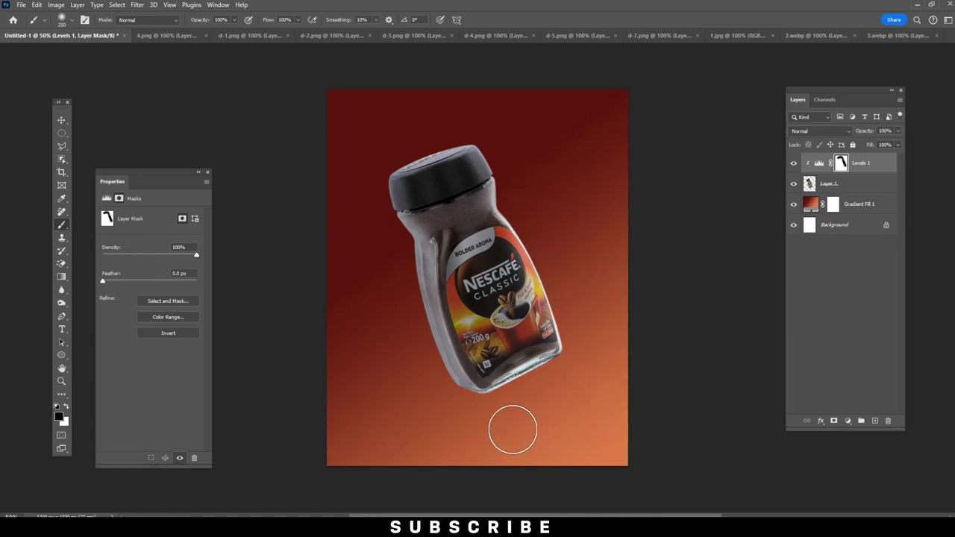
pyautogui.click(61, 120)
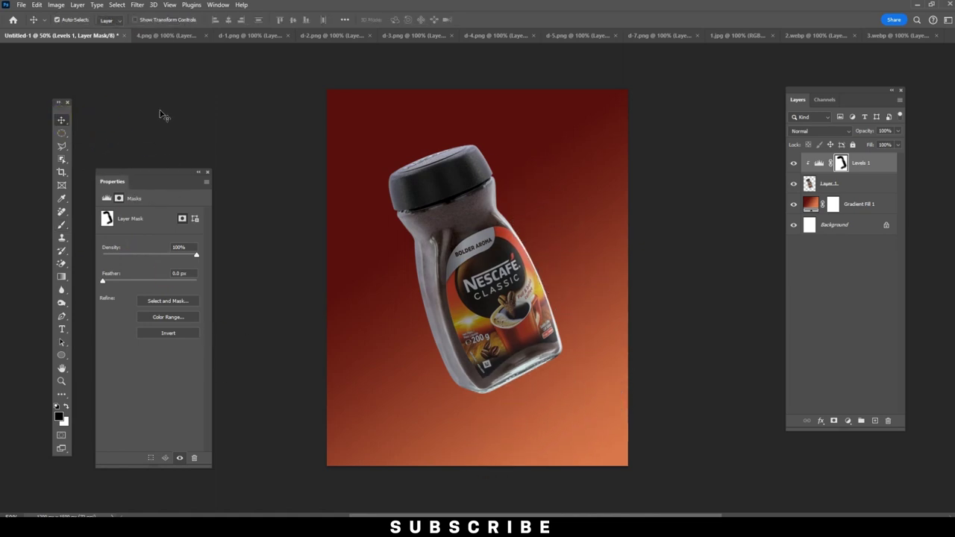
pyautogui.moveTo(486, 341); pyautogui.dragTo(502, 344)
# Step: Link the jar layer and its Levels adjustment layer together
pyautogui.click(736, 199)
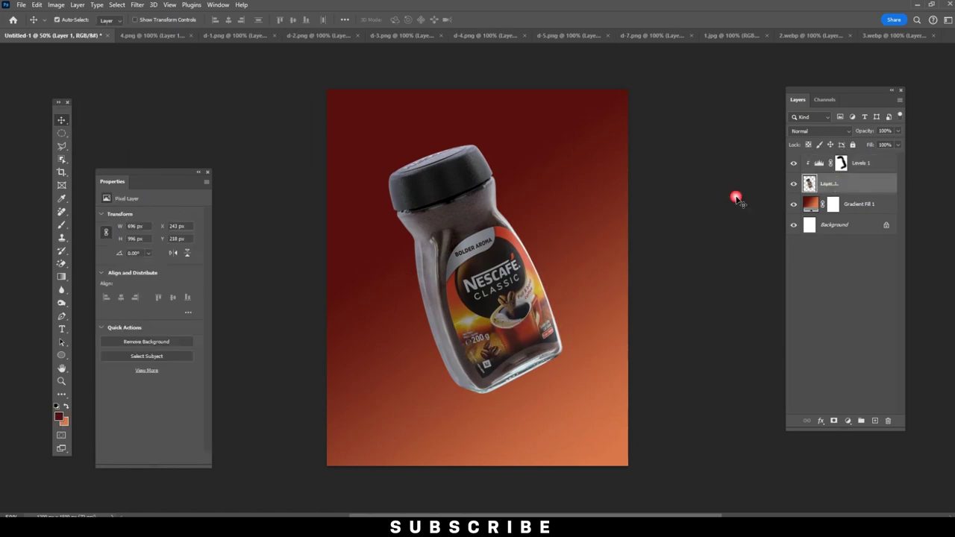
pyautogui.click(859, 163)
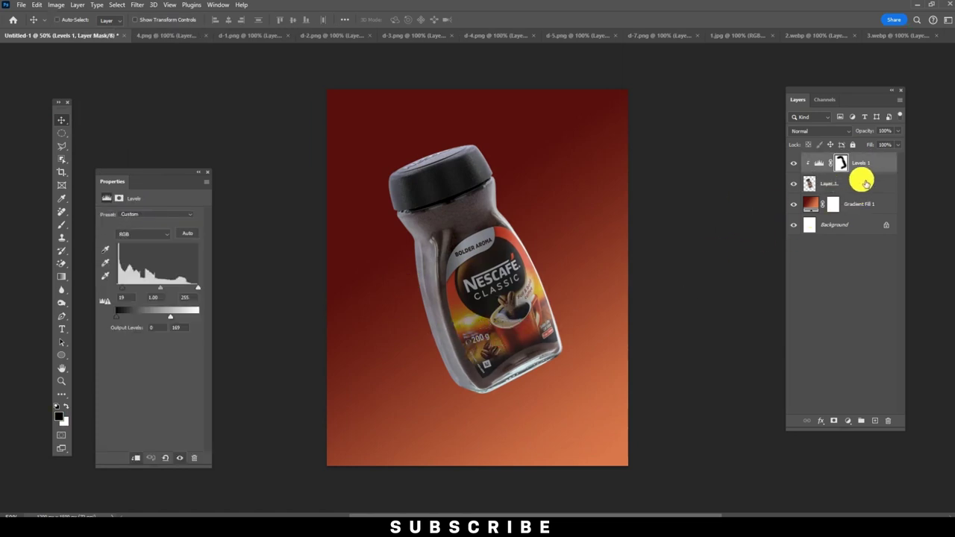
pyautogui.keyDown('shift'); pyautogui.click(862, 182); pyautogui.keyUp('shift')
pyautogui.rightClick(862, 183)
pyautogui.click(876, 288)
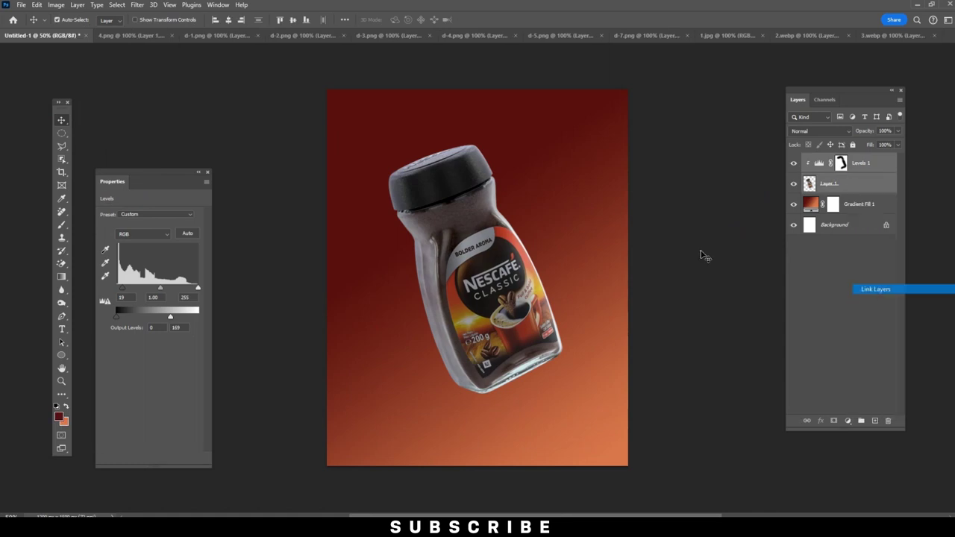
# Step: Drag the red mug from 1.jpg into the poster and place it at the jar's lower left
pyautogui.click(704, 37)
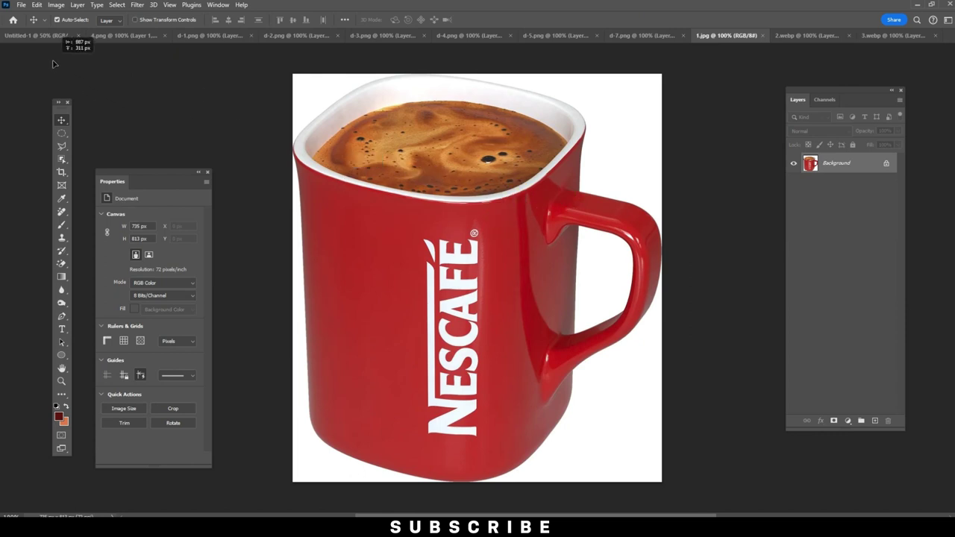
pyautogui.moveTo(342, 179)
pyautogui.mouseDown()
pyautogui.moveTo(466, 255)
pyautogui.moveTo(500, 348)
pyautogui.mouseUp()
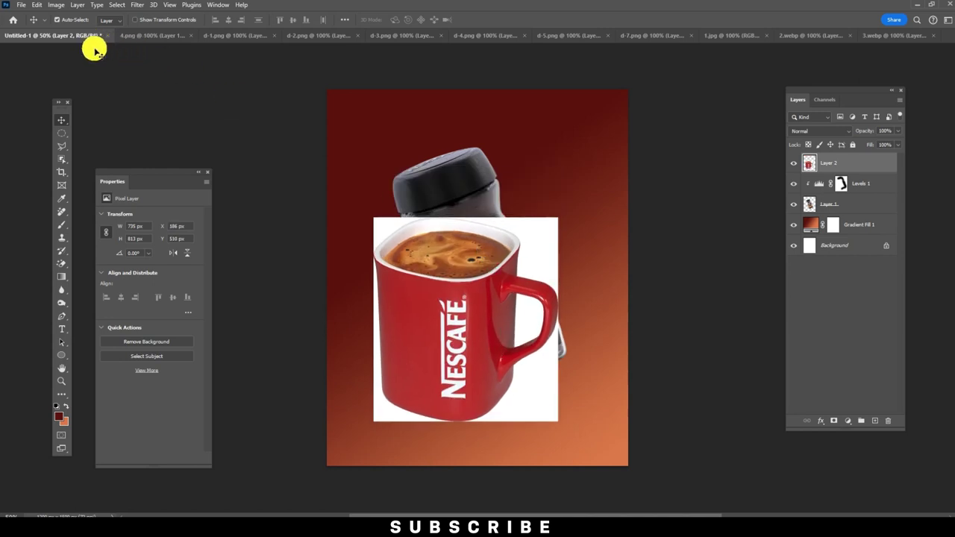
pyautogui.moveTo(486, 255); pyautogui.dragTo(479, 262)
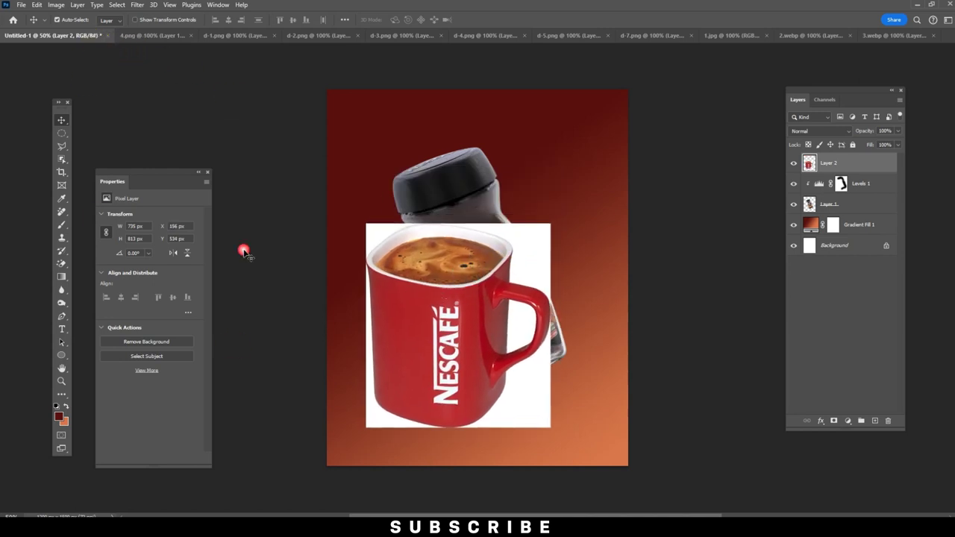
pyautogui.rightClick(61, 158)
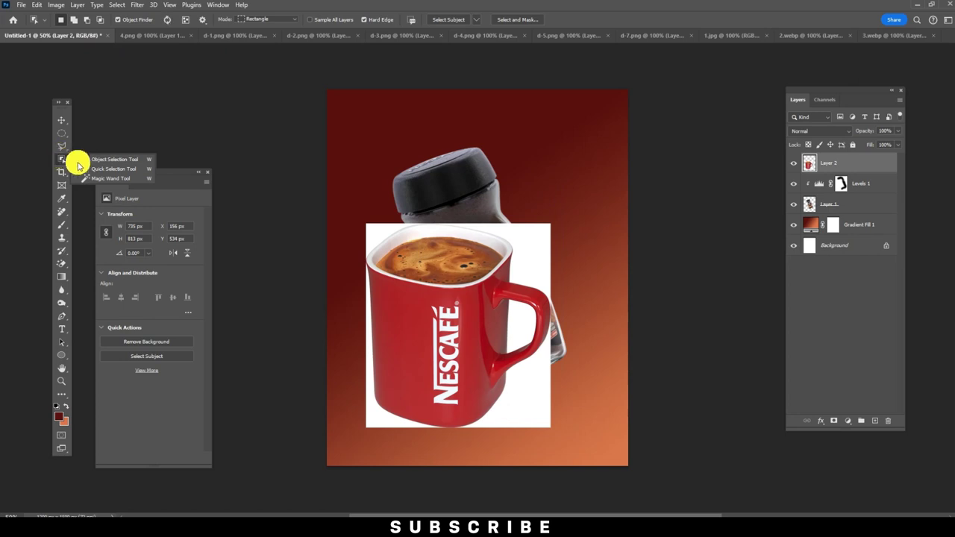
pyautogui.click(82, 166)
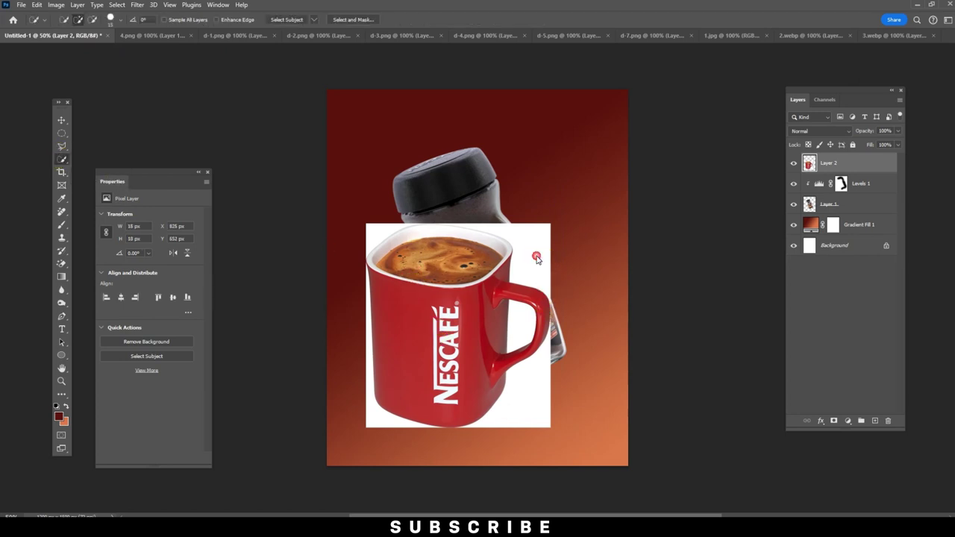
pyautogui.click(61, 120)
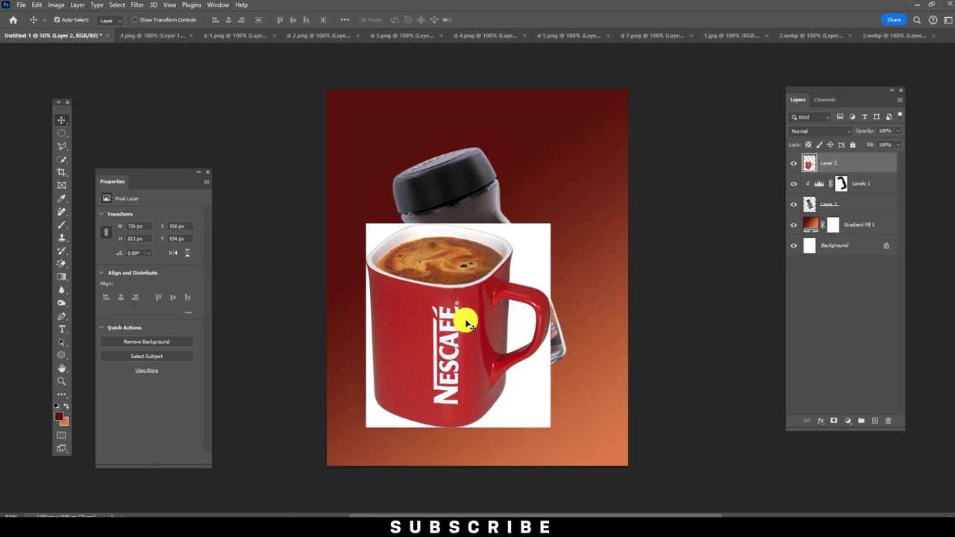
pyautogui.moveTo(495, 311)
pyautogui.mouseDown()
pyautogui.moveTo(429, 372)
pyautogui.moveTo(411, 364)
pyautogui.mouseUp()
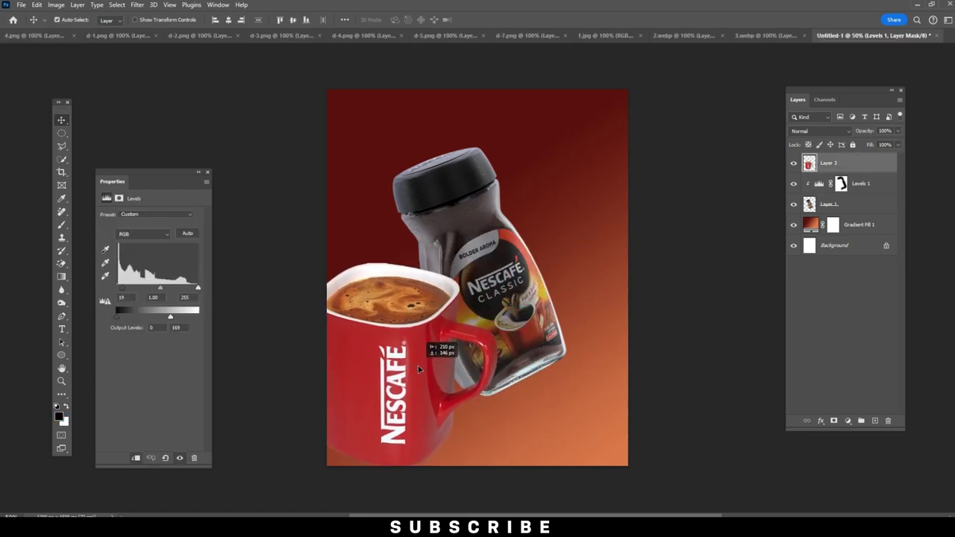
# Step: Add a layer mask to the mug layer and pick a 28 px brush
pyautogui.click(833, 420)
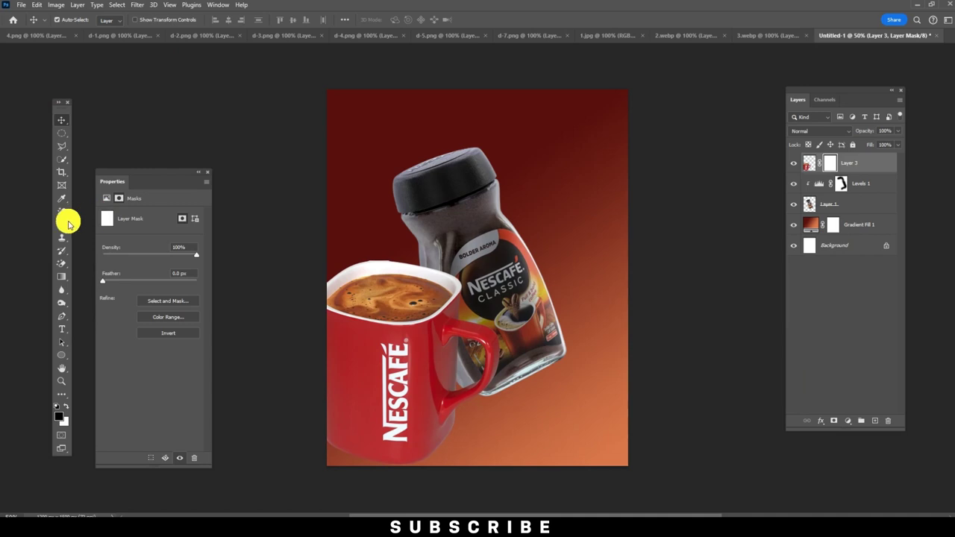
pyautogui.click(61, 224)
pyautogui.press('[')
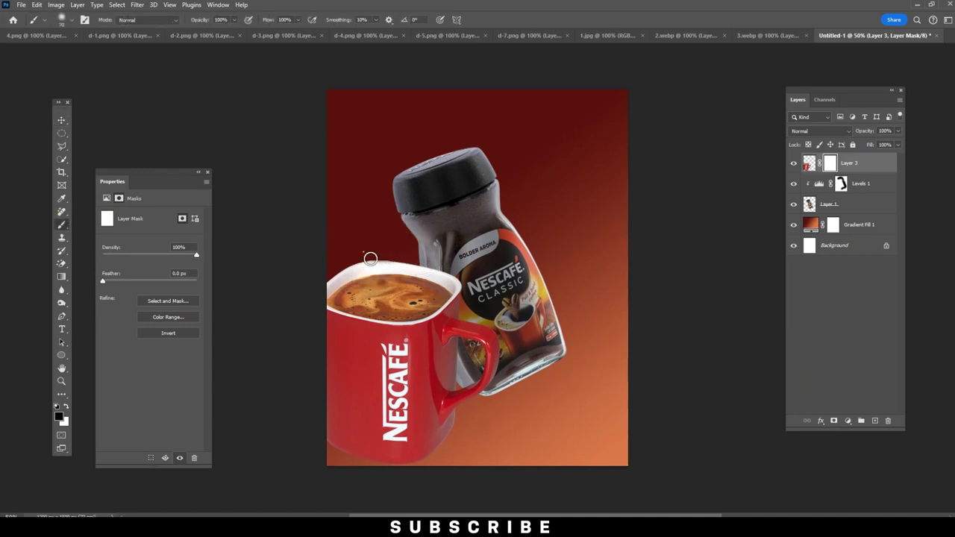
pyautogui.click(70, 23)
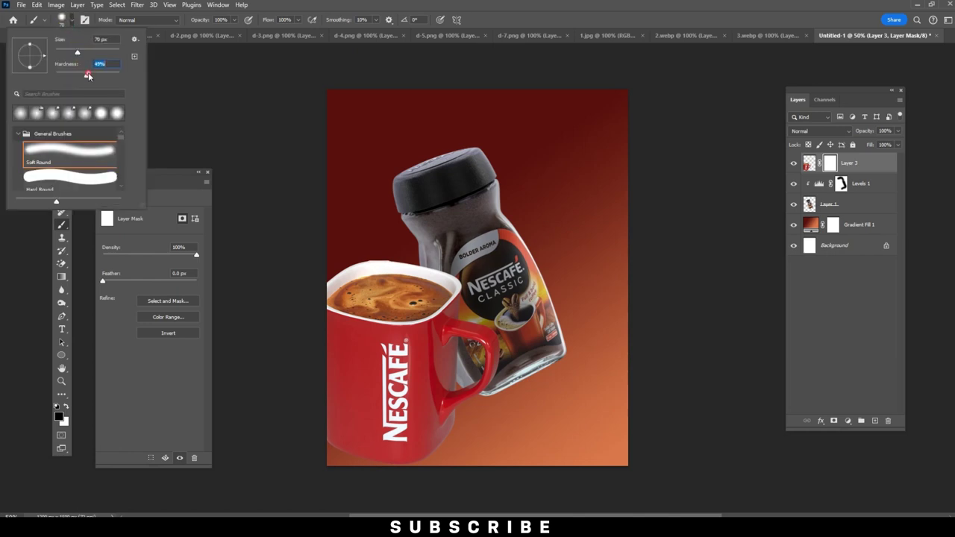
pyautogui.press('Return')
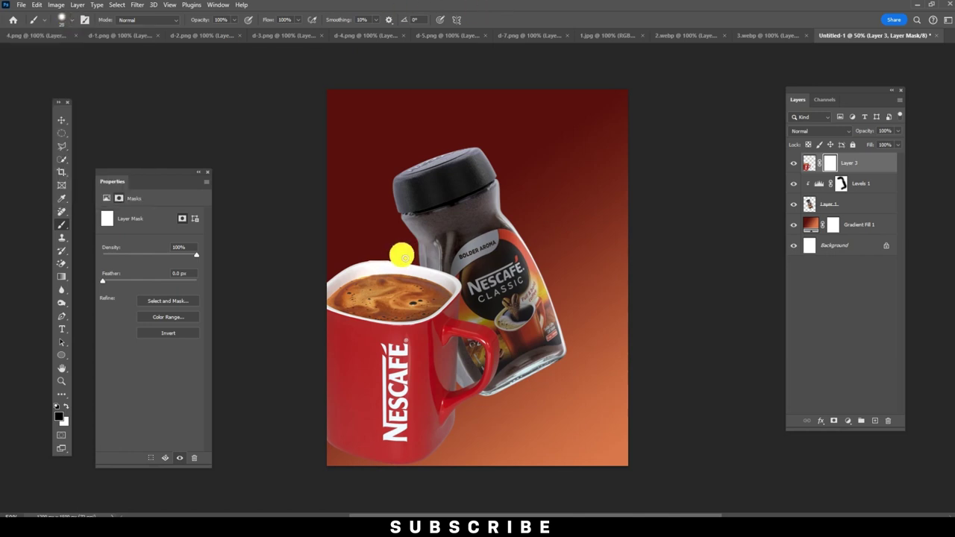
pyautogui.scroll(3, 402, 257)
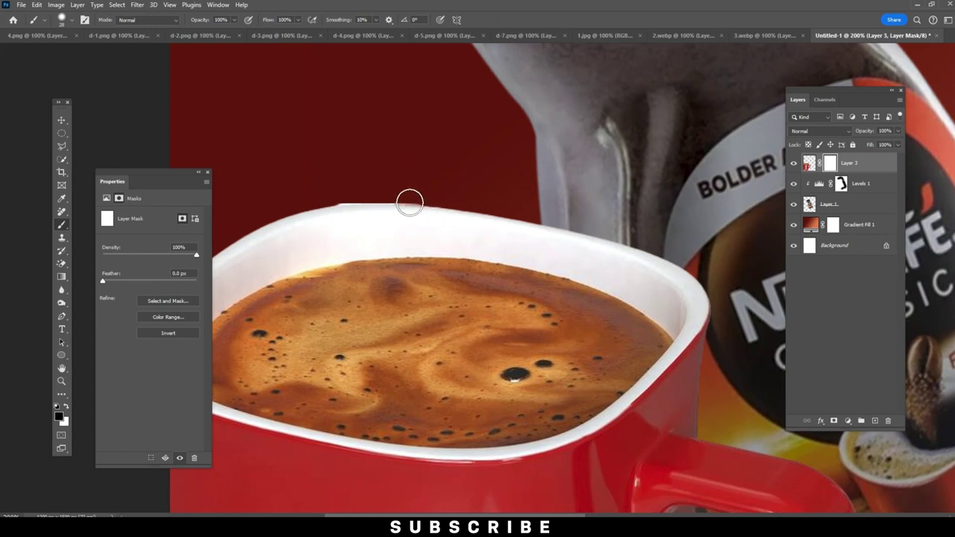
# Step: Paint black with a 12 px brush along the mug rim to remove the white fringe
pyautogui.click(64, 19)
pyautogui.click(93, 73)
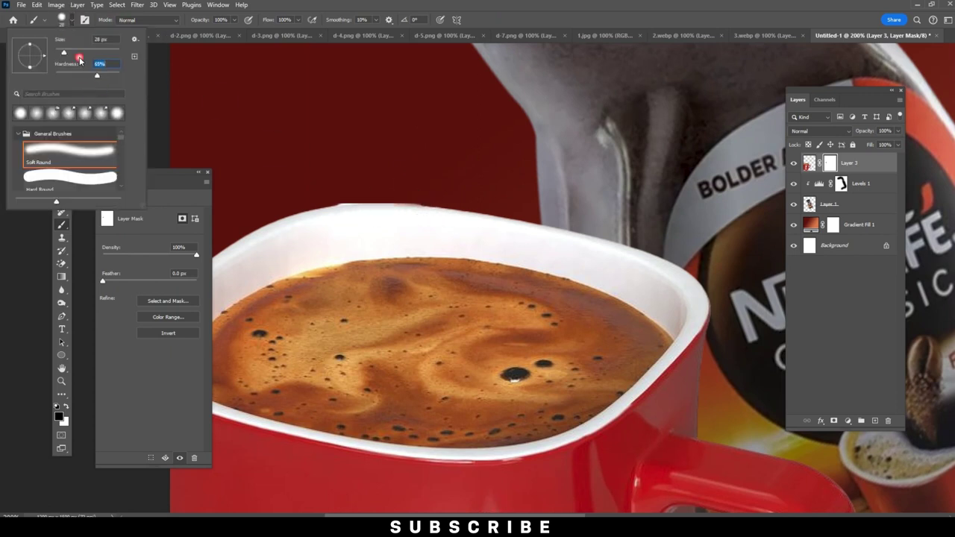
pyautogui.press('Return')
pyautogui.click(421, 200)
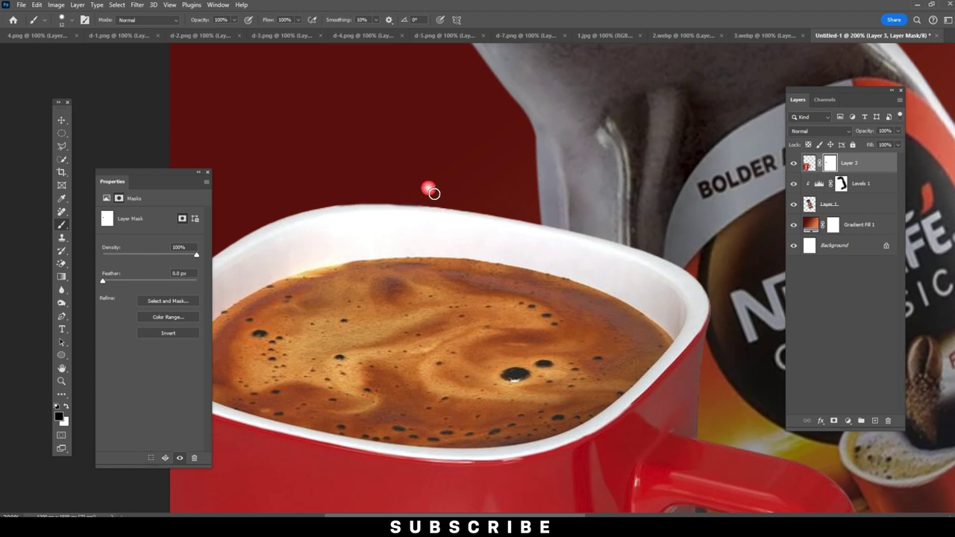
pyautogui.hotkey('ctrl', '0')
# Step: Move the mug over the jar and convert its layer to a smart object
pyautogui.press('v')
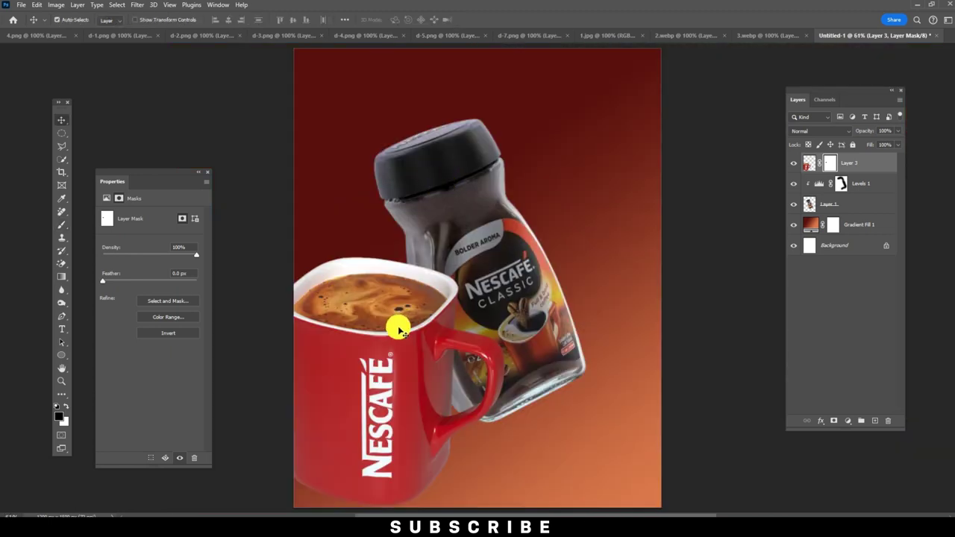
pyautogui.moveTo(396, 324); pyautogui.dragTo(437, 239)
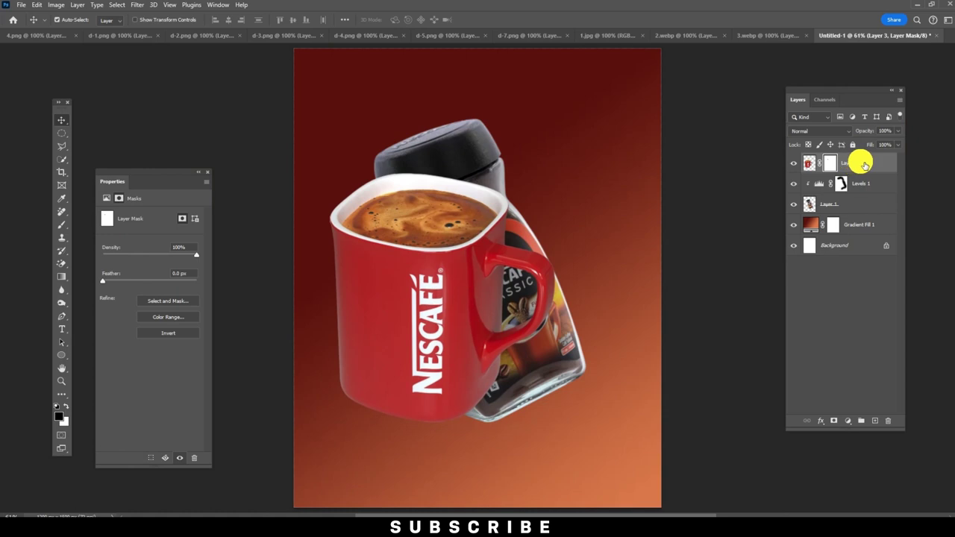
pyautogui.rightClick(863, 164)
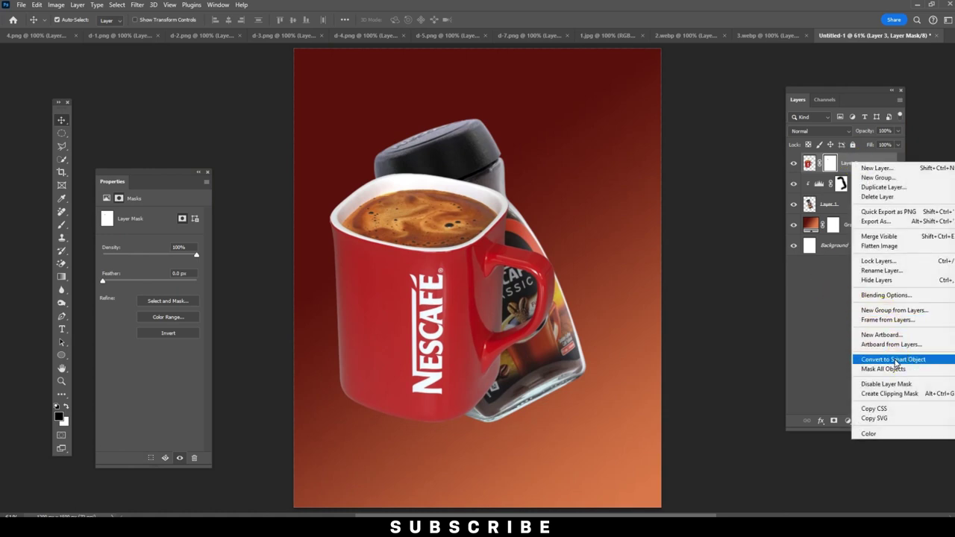
pyautogui.click(896, 362)
# Step: Shrink the mug, rotate it about -16°, and nudge it down about 36 px
pyautogui.hotkey('ctrl', 't')
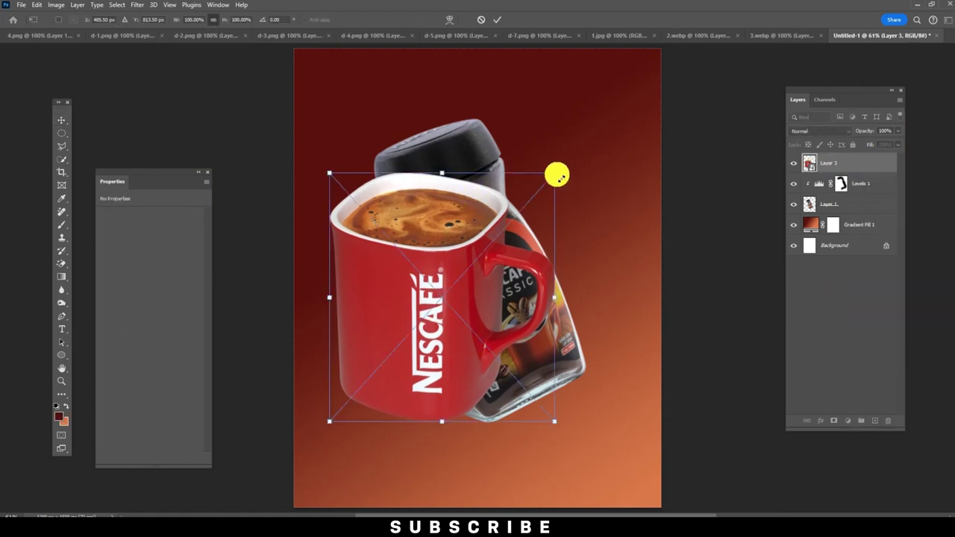
pyautogui.moveTo(558, 177); pyautogui.dragTo(482, 252)
pyautogui.moveTo(488, 218)
pyautogui.mouseDown()
pyautogui.moveTo(441, 232)
pyautogui.moveTo(450, 244)
pyautogui.moveTo(474, 195)
pyautogui.mouseUp()
pyautogui.press('Return')
pyautogui.moveTo(388, 323); pyautogui.dragTo(393, 354)
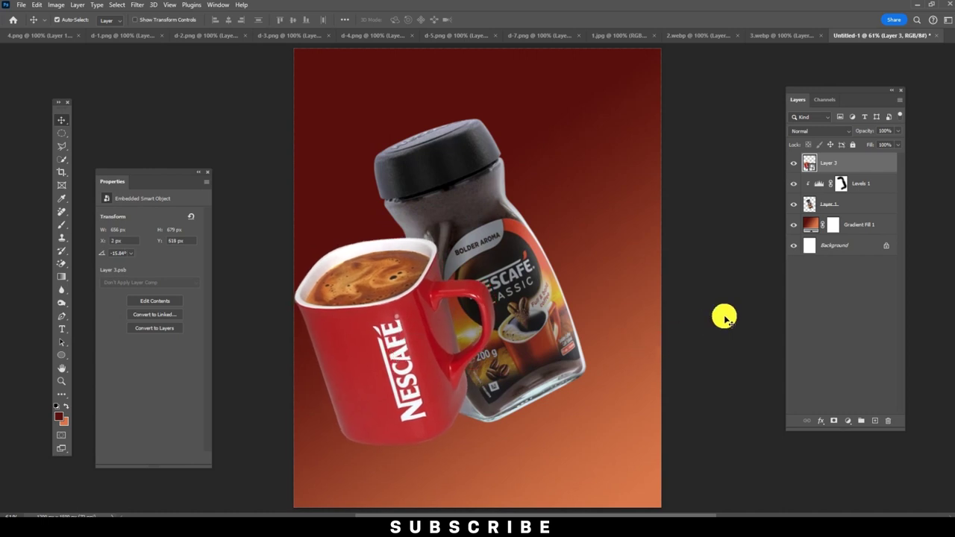
# Step: Add a Levels adjustment clipped to the mug, with input whites 225 and output whites 191
pyautogui.click(850, 423)
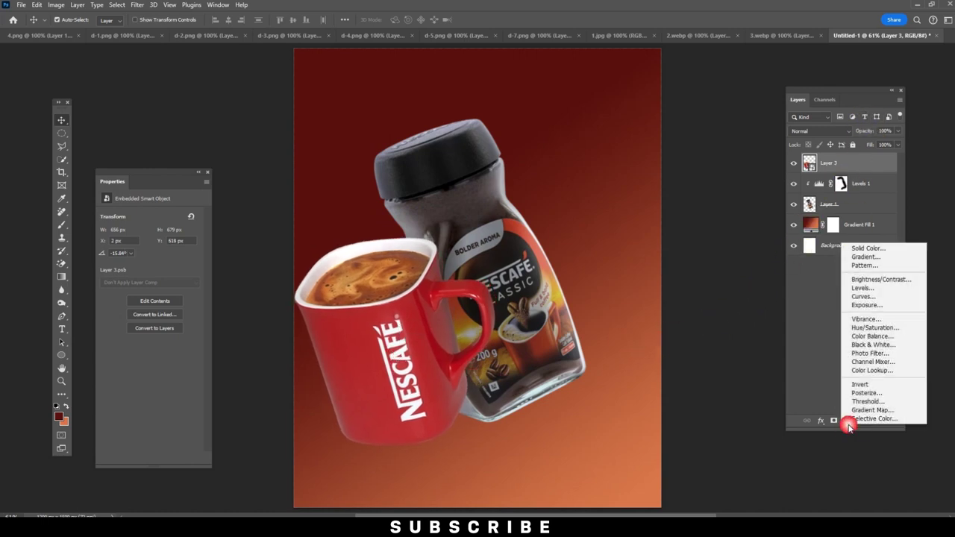
pyautogui.click(858, 295)
pyautogui.moveTo(197, 317); pyautogui.dragTo(184, 320)
pyautogui.click(135, 457)
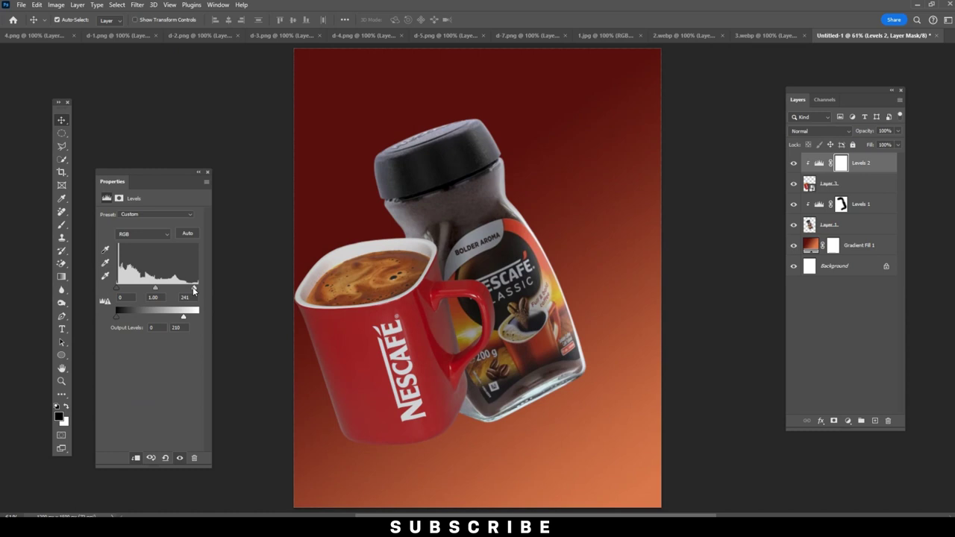
pyautogui.moveTo(192, 290); pyautogui.dragTo(188, 291)
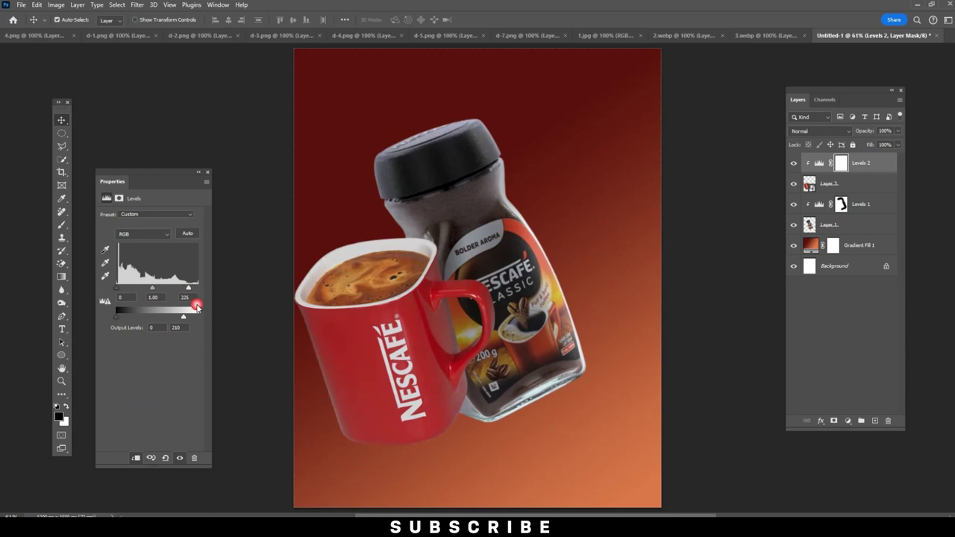
pyautogui.moveTo(185, 319); pyautogui.dragTo(178, 318)
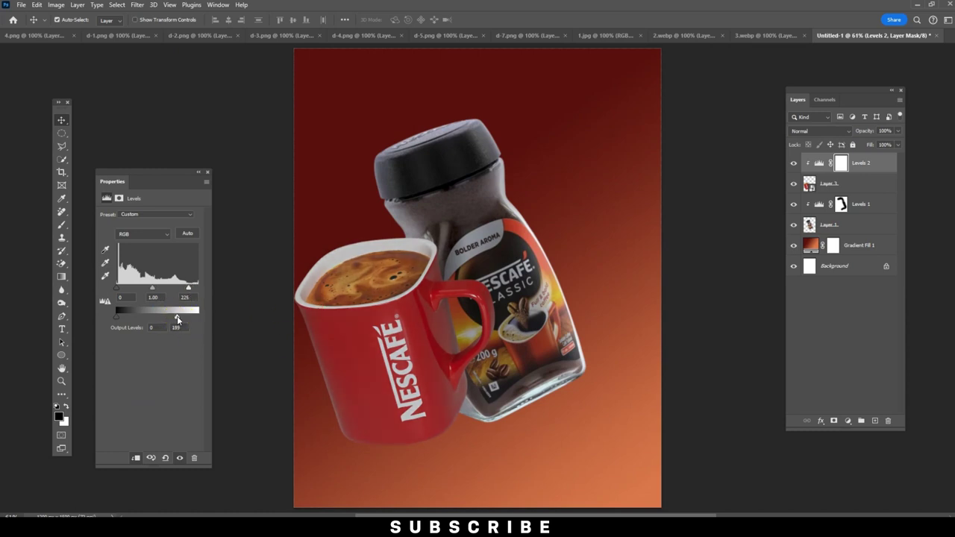
# Step: Target the Levels 2 mask with the brush and adjust the brush size and hardness
pyautogui.click(62, 224)
pyautogui.click(842, 165)
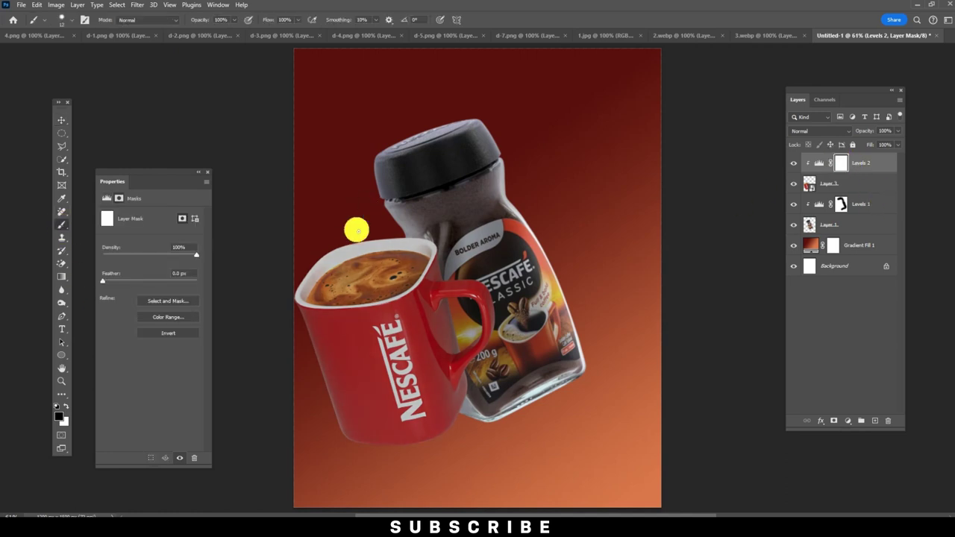
pyautogui.click(64, 18)
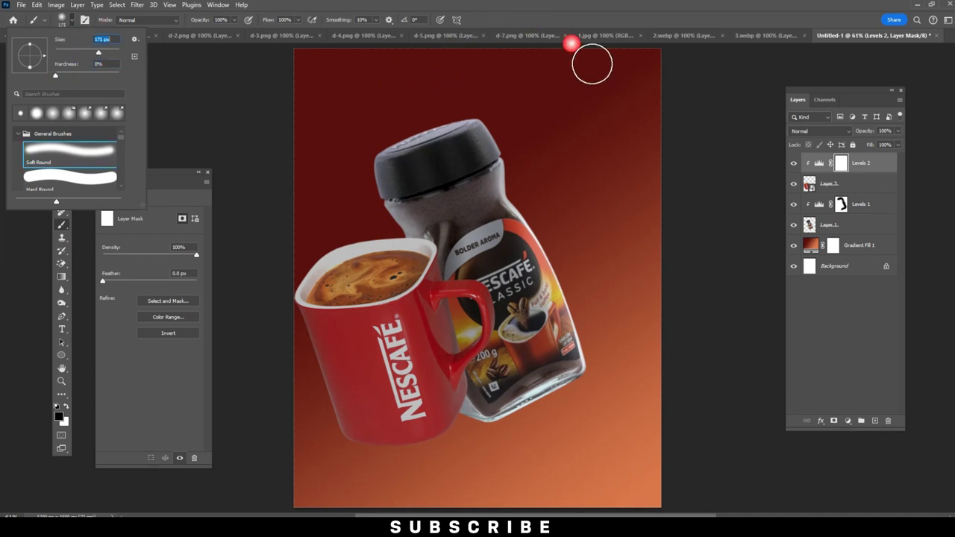
pyautogui.click(592, 64)
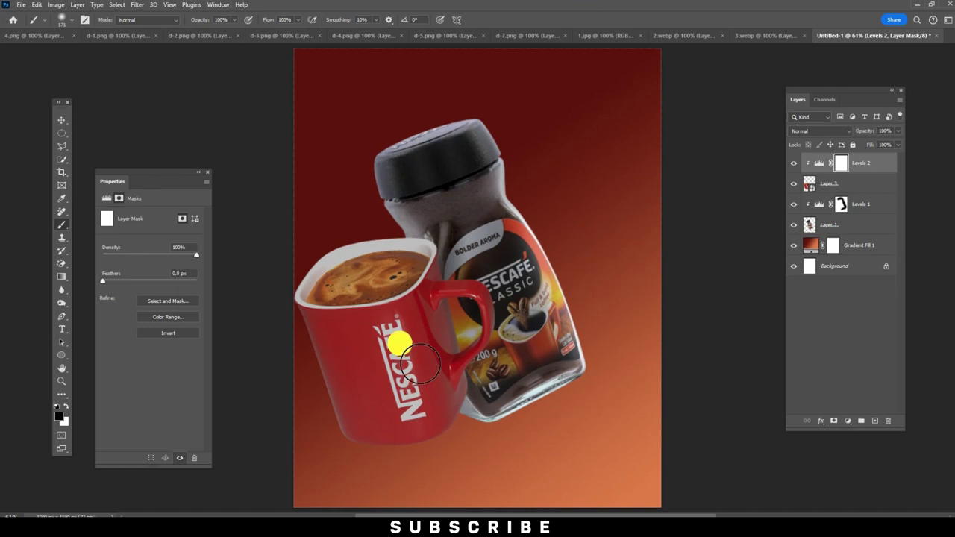
pyautogui.click(62, 120)
# Step: Re-tilt the mug to about 10.17° and add a new empty layer above Levels 1
pyautogui.click(420, 299)
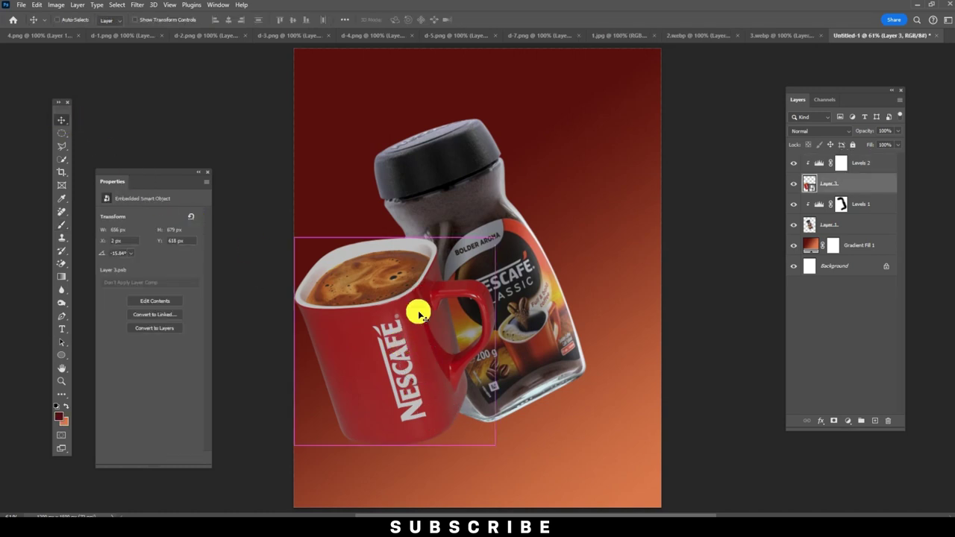
pyautogui.hotkey('ctrl', 't')
pyautogui.moveTo(480, 177)
pyautogui.mouseDown()
pyautogui.moveTo(517, 252)
pyautogui.moveTo(486, 301)
pyautogui.mouseUp()
pyautogui.press('Return')
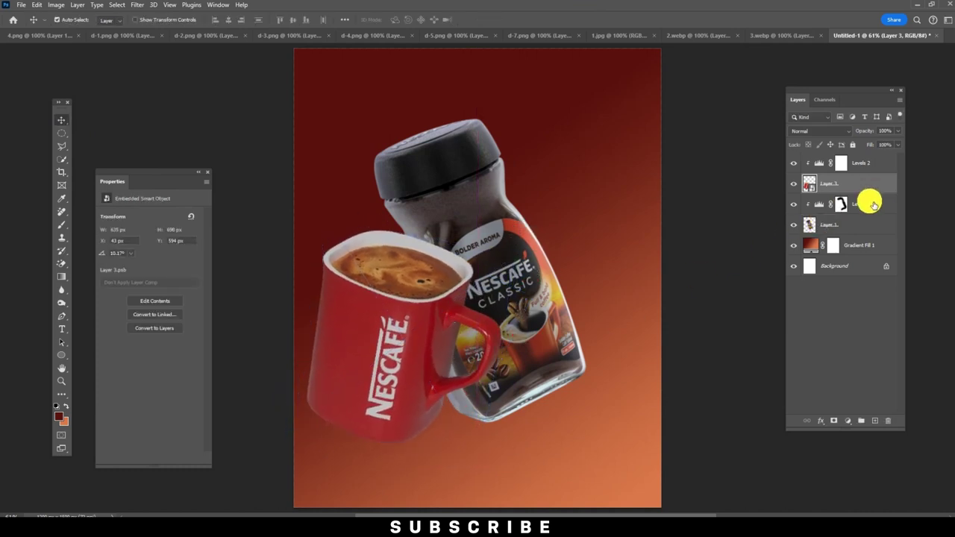
pyautogui.click(872, 204)
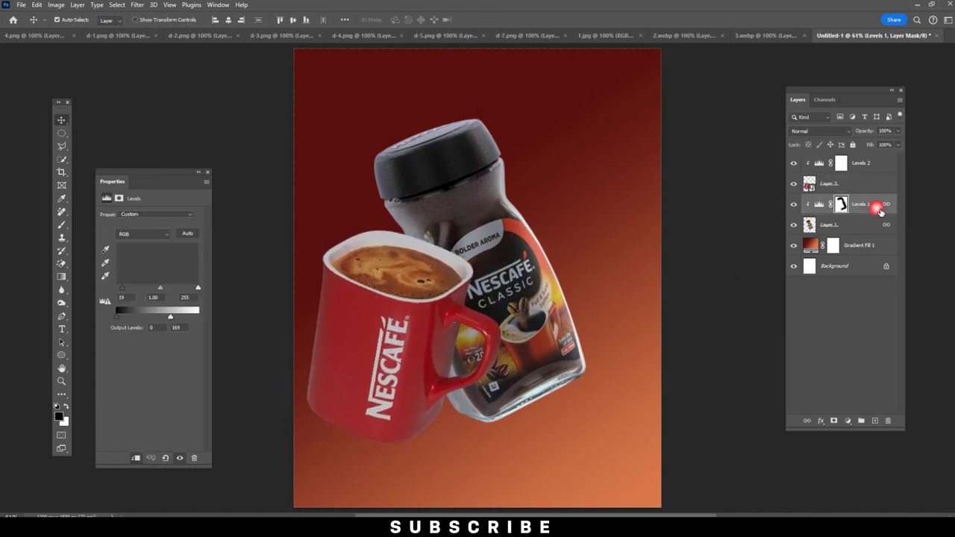
pyautogui.click(876, 421)
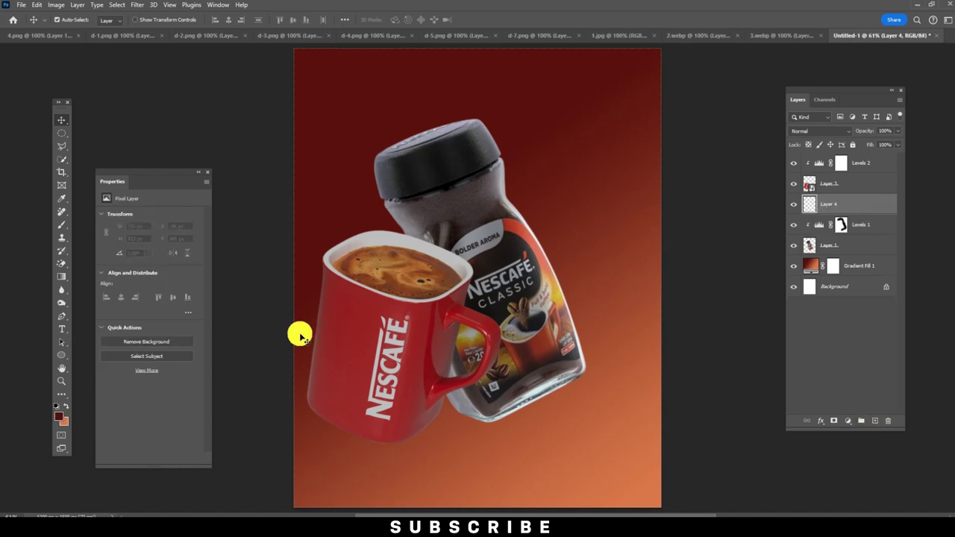
# Step: Paint black shadows at 41% brush opacity near the mug rim and below its handle
pyautogui.click(69, 225)
pyautogui.click(235, 20)
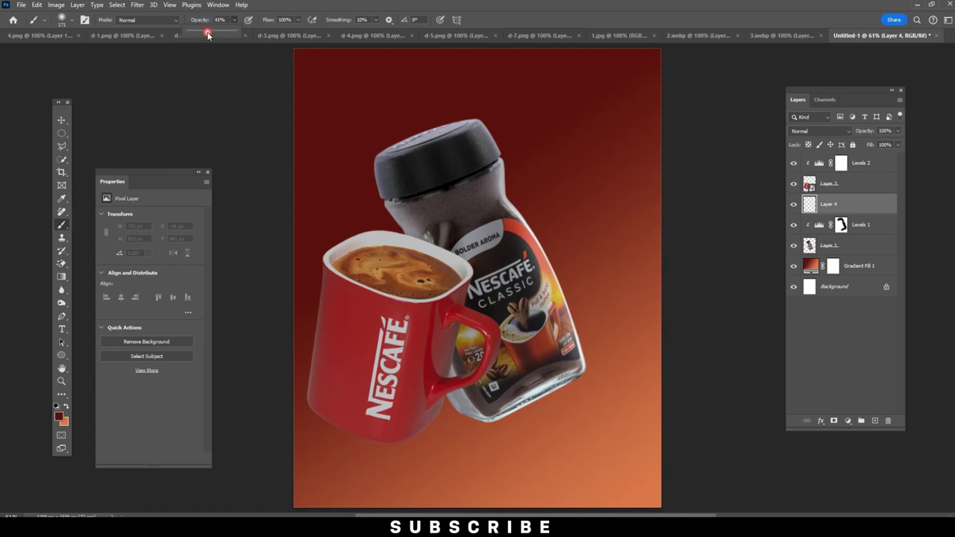
pyautogui.moveTo(433, 271); pyautogui.dragTo(463, 276)
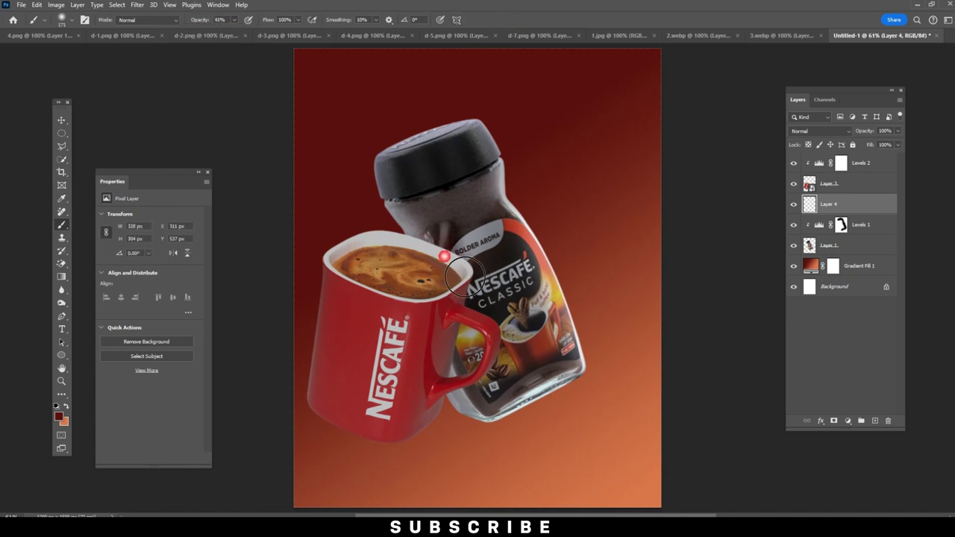
pyautogui.click(59, 419)
pyautogui.click(202, 451)
pyautogui.click(366, 344)
pyautogui.click(411, 246)
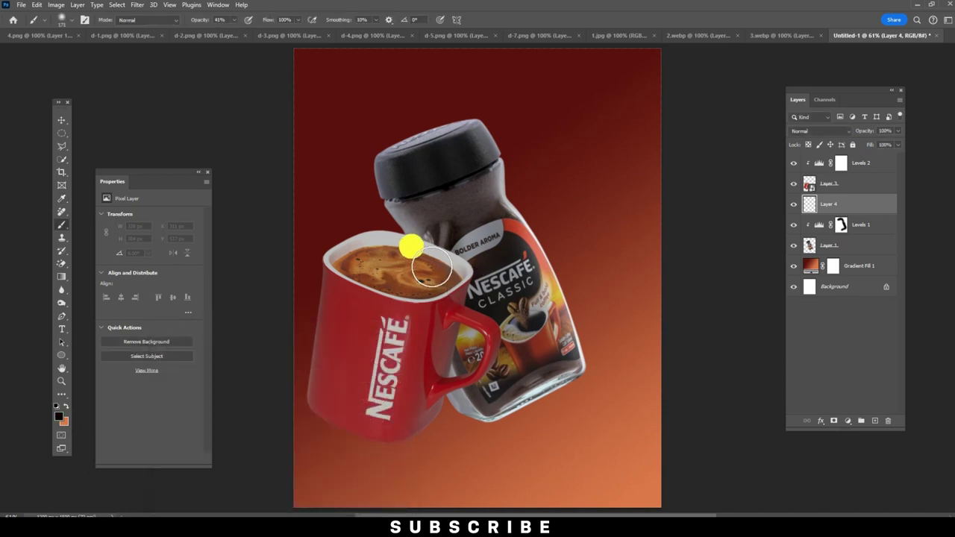
pyautogui.moveTo(475, 344)
pyautogui.mouseDown()
pyautogui.moveTo(492, 401)
pyautogui.moveTo(495, 340)
pyautogui.moveTo(448, 271)
pyautogui.moveTo(473, 283)
pyautogui.mouseUp()
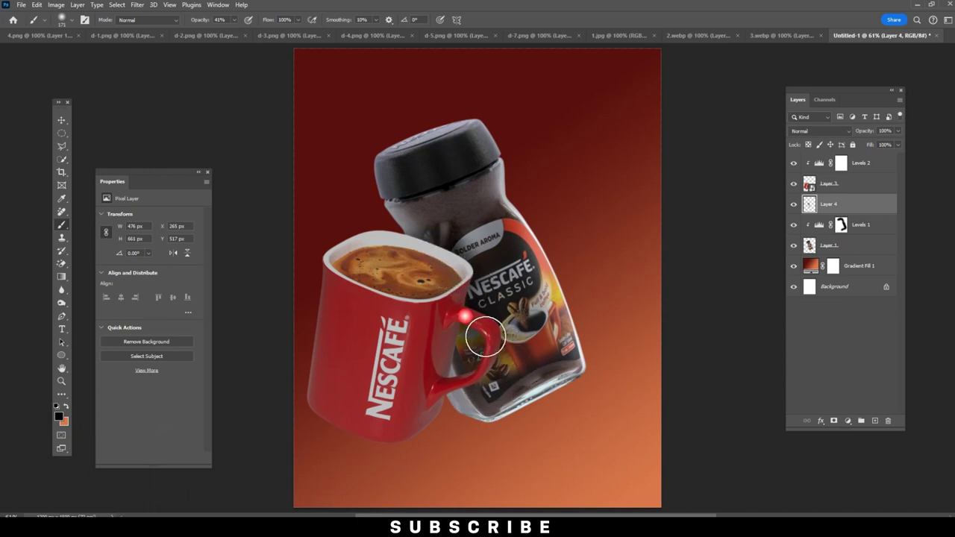
pyautogui.click(62, 121)
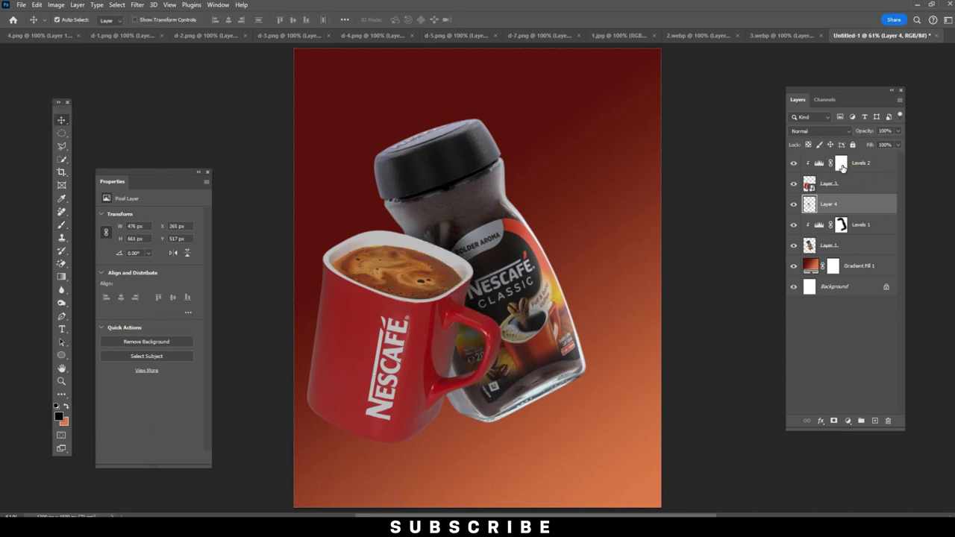
# Step: Paint the Levels 2 mask over the mug's coffee surface
pyautogui.click(842, 166)
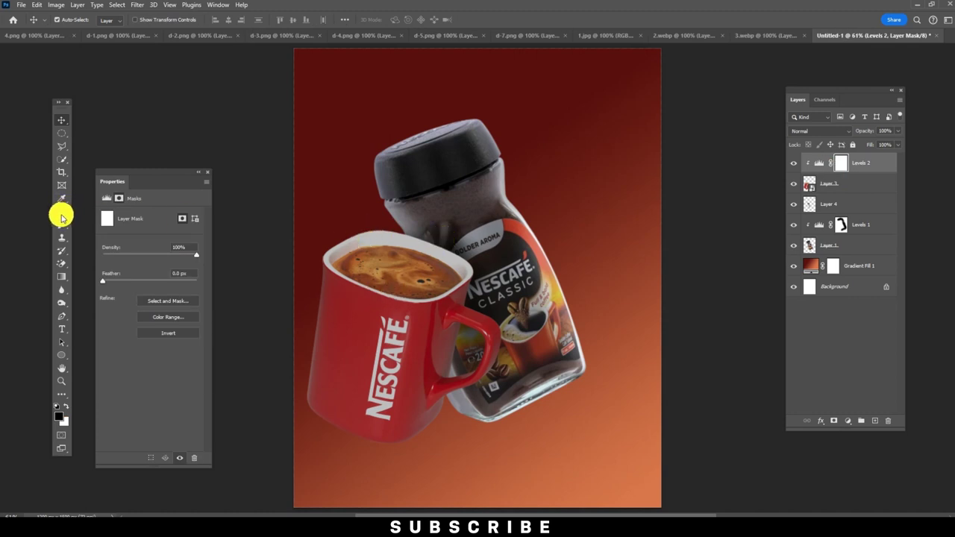
pyautogui.click(62, 224)
pyautogui.moveTo(402, 265); pyautogui.dragTo(447, 307)
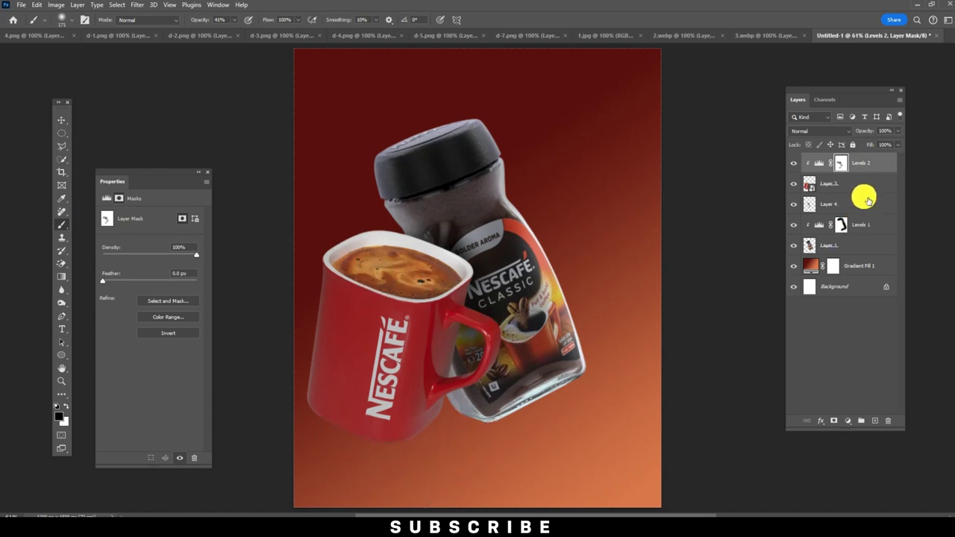
# Step: Add a Levels 3 adjustment above the mug layer, with white input dragged to about 240
pyautogui.click(858, 187)
pyautogui.click(848, 423)
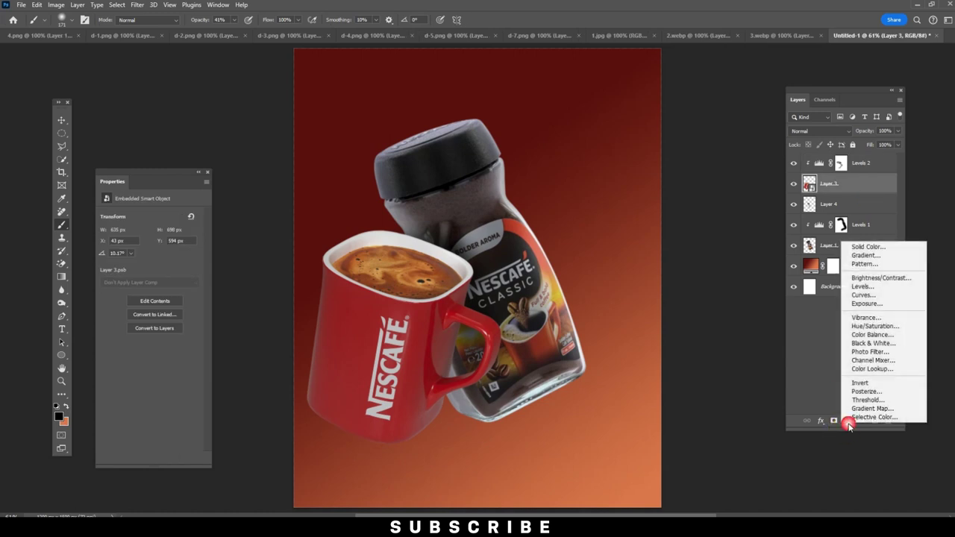
pyautogui.click(859, 300)
pyautogui.moveTo(197, 289); pyautogui.dragTo(181, 290)
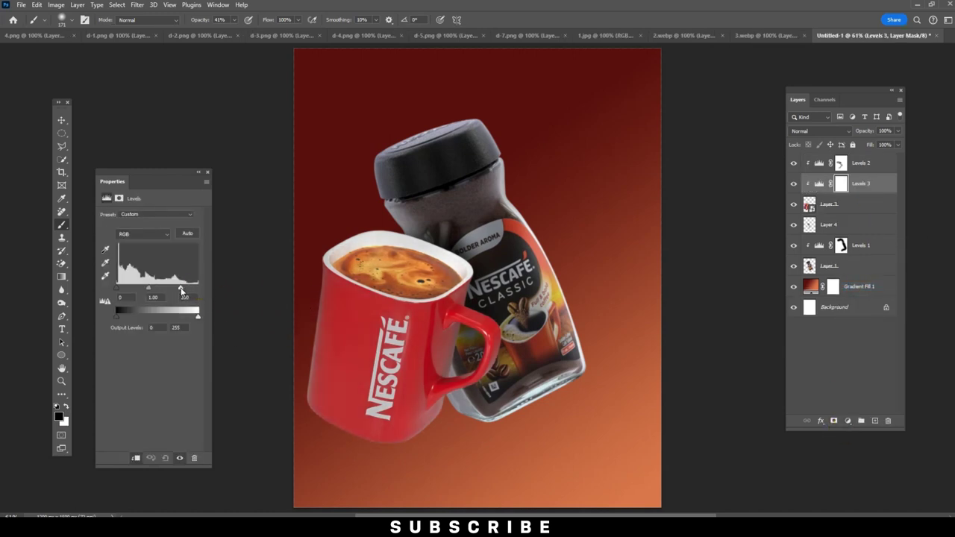
# Step: Paint black on the Levels 3 mask over the coffee surface and the mug's lower left
pyautogui.click(843, 183)
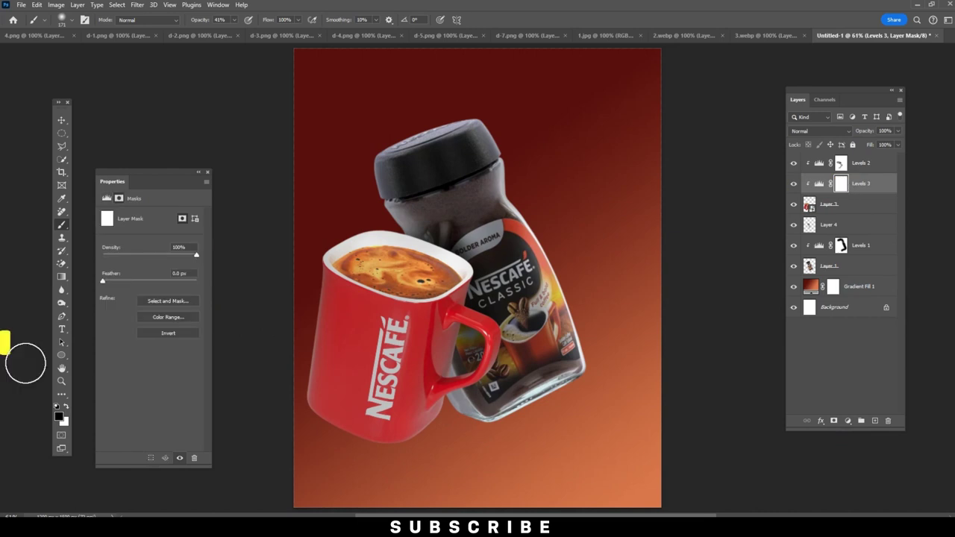
pyautogui.moveTo(378, 261); pyautogui.dragTo(331, 394)
pyautogui.click(378, 314)
pyautogui.click(65, 406)
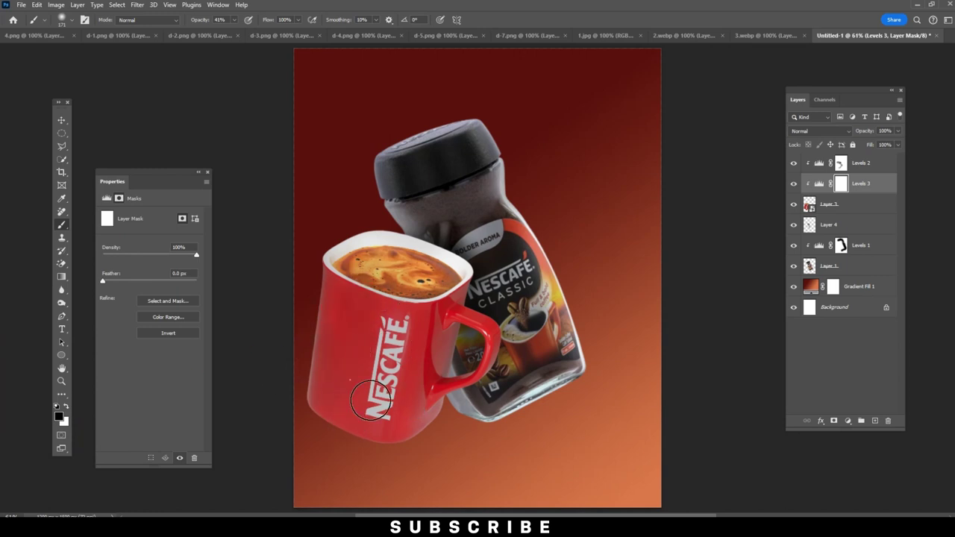
pyautogui.moveTo(359, 265); pyautogui.dragTo(408, 287)
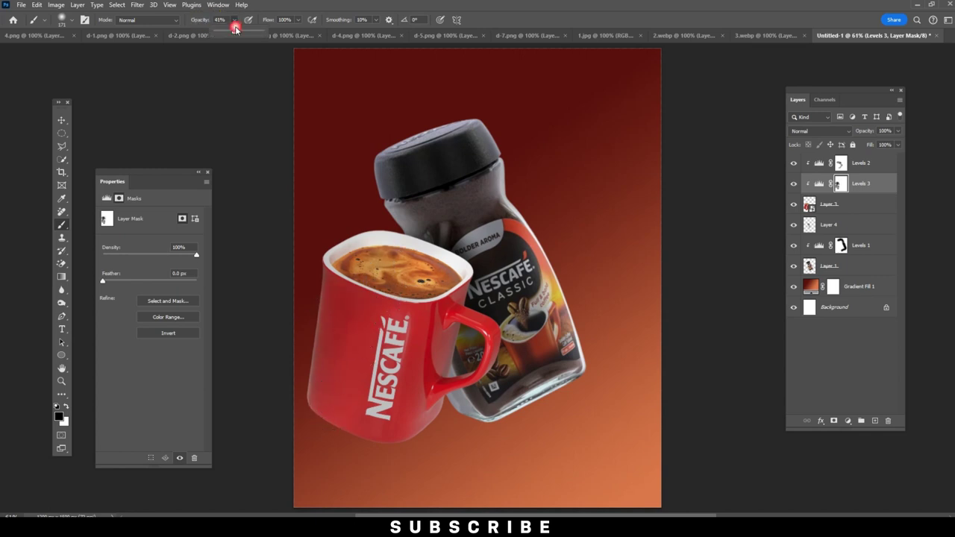
pyautogui.moveTo(252, 34); pyautogui.dragTo(520, 25)
pyautogui.moveTo(336, 415)
pyautogui.mouseDown()
pyautogui.moveTo(383, 461)
pyautogui.moveTo(376, 447)
pyautogui.moveTo(410, 458)
pyautogui.mouseUp()
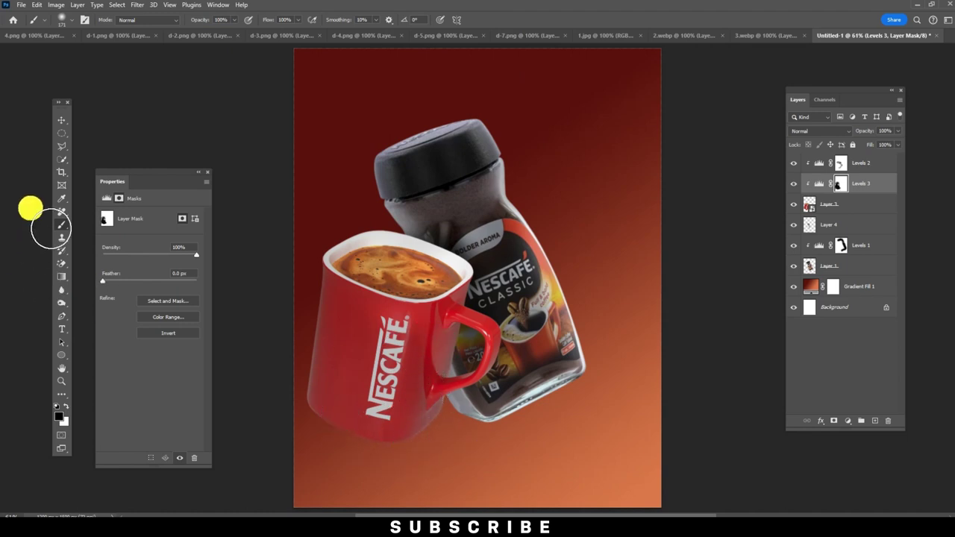
pyautogui.click(61, 120)
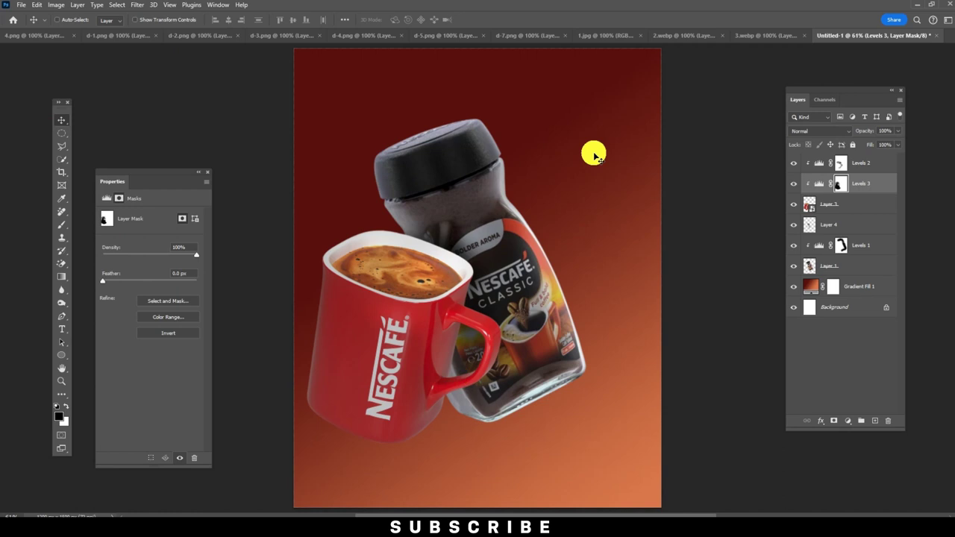
# Step: Close the 3.webp and 2.webp jar images and the 1.jpg mug image
pyautogui.click(755, 35)
pyautogui.click(847, 35)
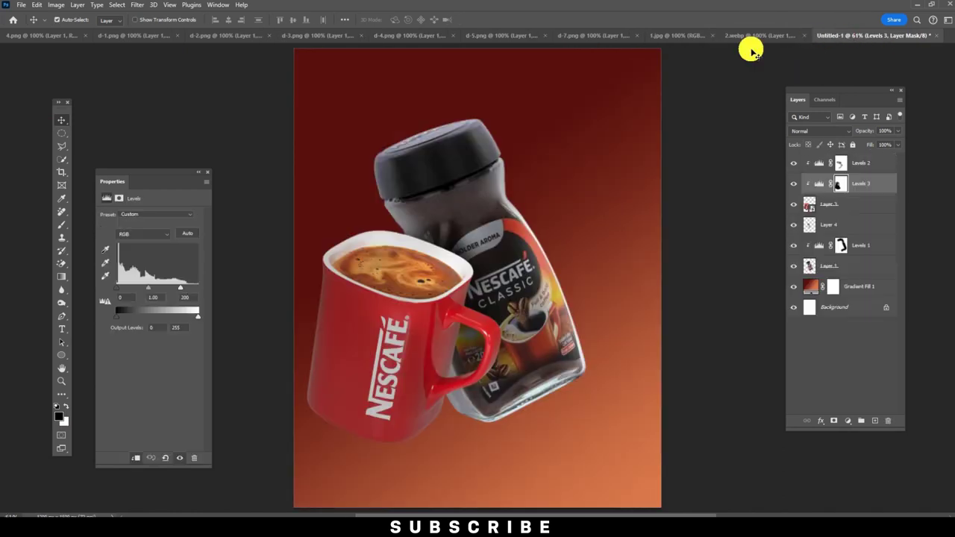
pyautogui.click(769, 35)
pyautogui.click(832, 35)
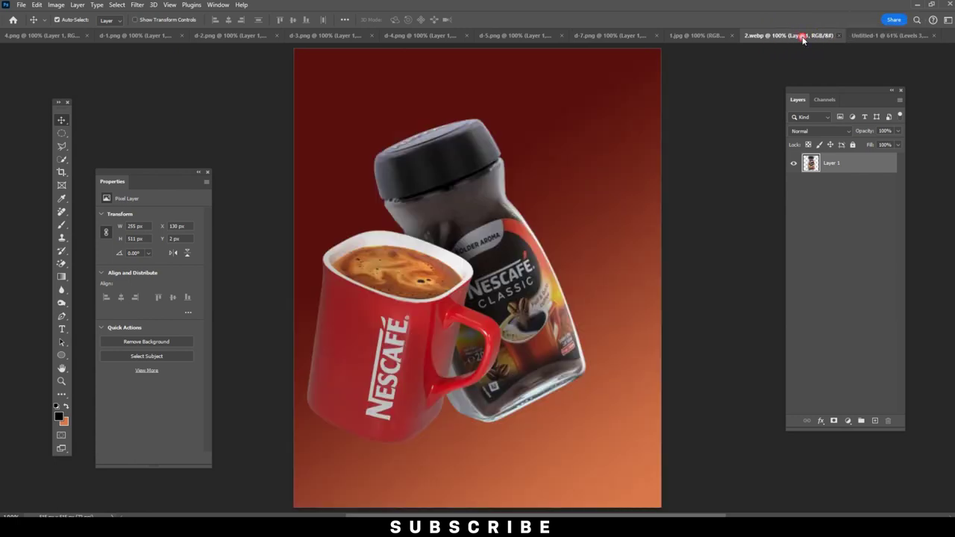
pyautogui.click(761, 35)
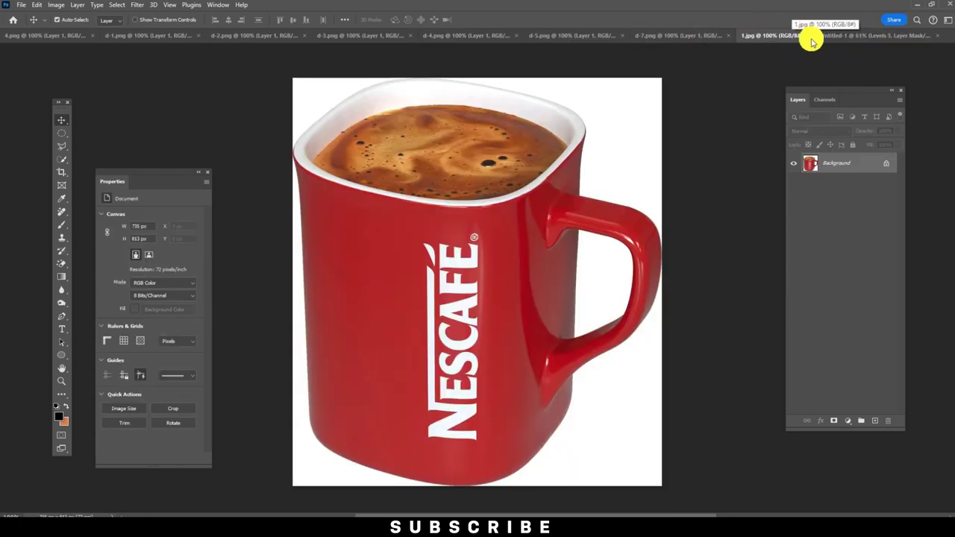
pyautogui.click(808, 35)
# Step: Review the d-7, d-5, d-4, d-3, d-2 and d-1 coffee bean images
pyautogui.click(712, 35)
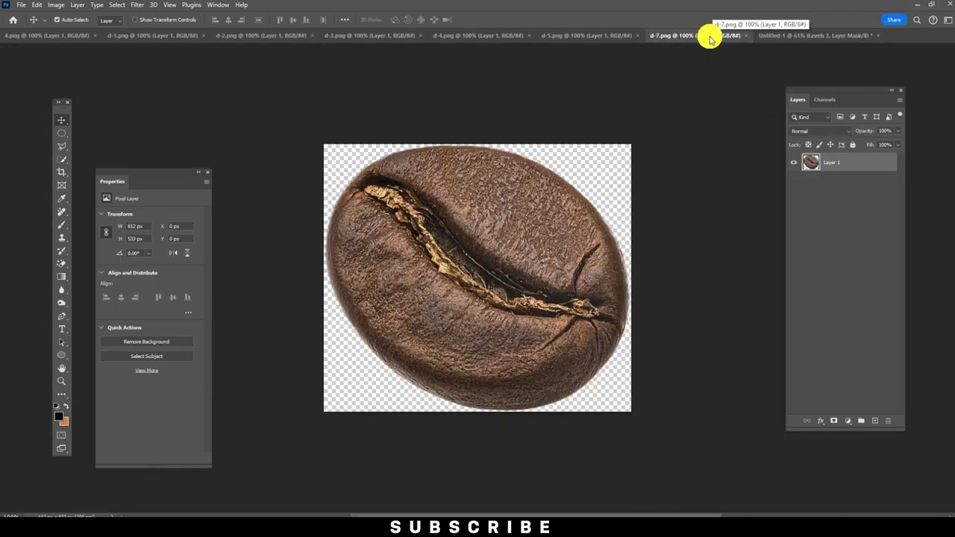
pyautogui.click(566, 36)
pyautogui.click(496, 35)
pyautogui.click(374, 35)
pyautogui.click(255, 36)
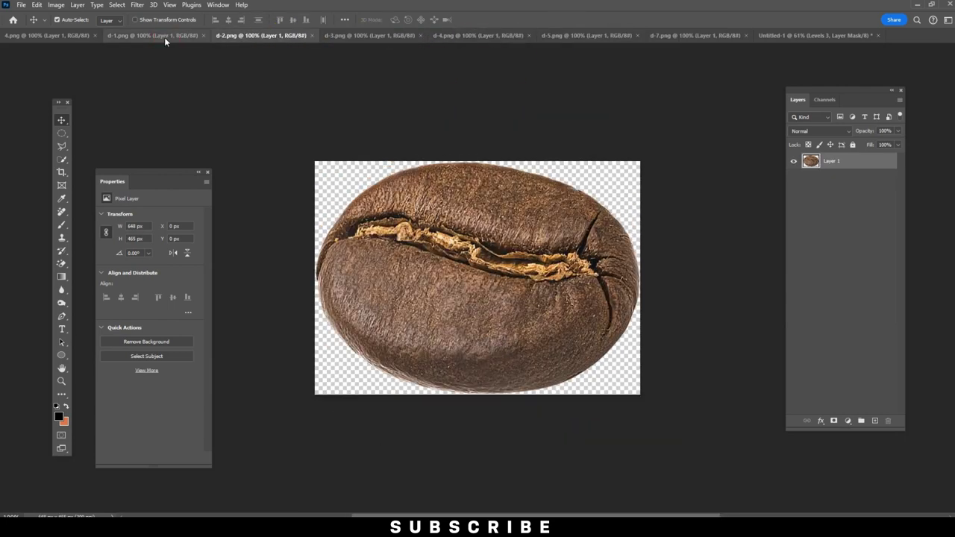
pyautogui.click(157, 36)
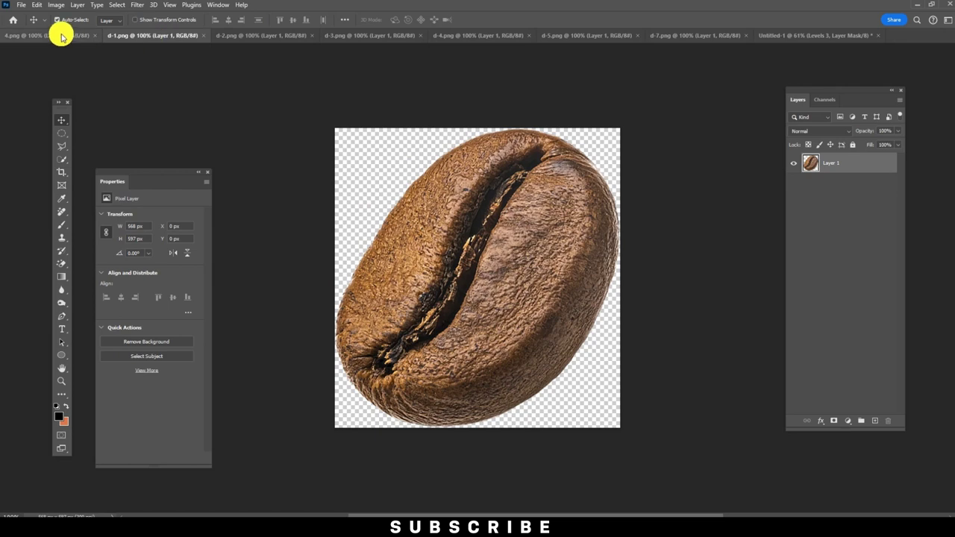
# Step: Close the 4.png jar image and go back to the poster document
pyautogui.click(62, 36)
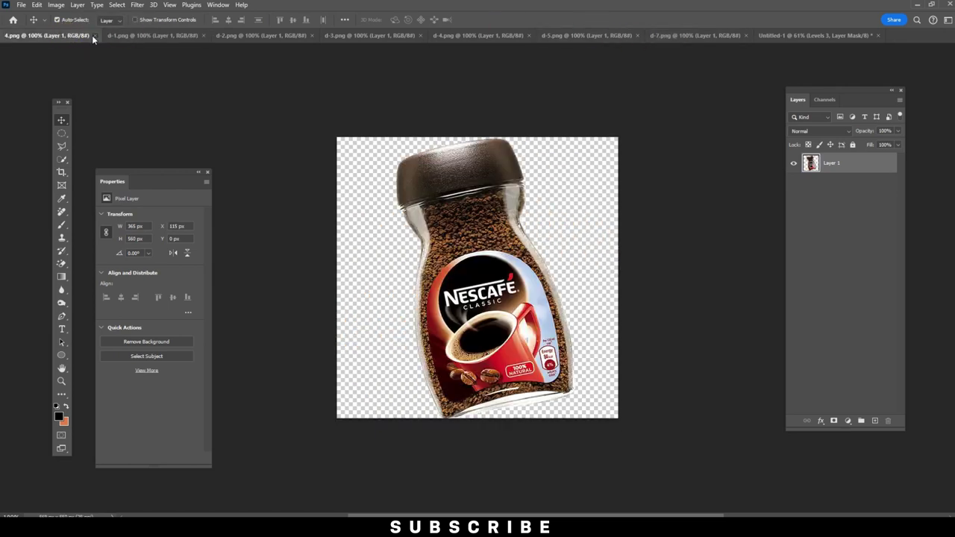
pyautogui.click(94, 36)
pyautogui.click(603, 36)
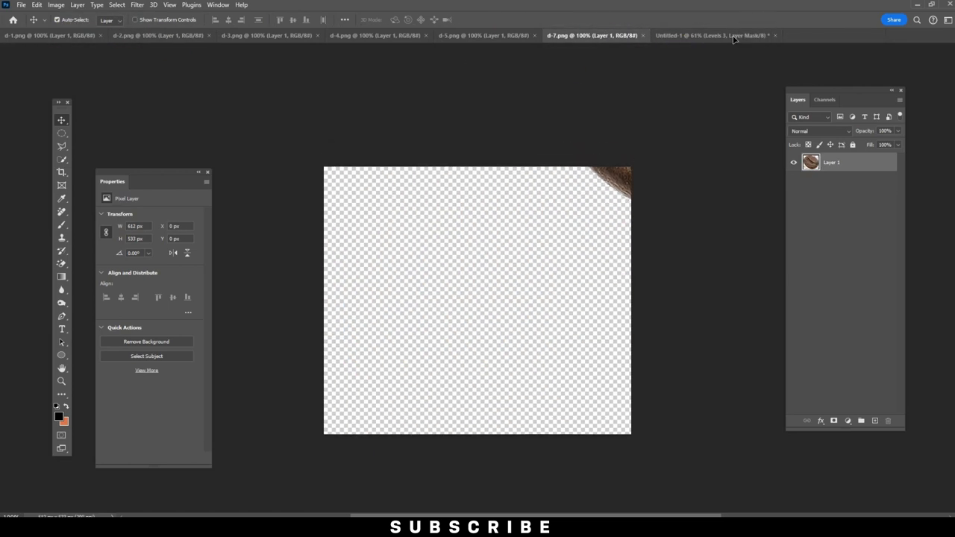
pyautogui.click(734, 36)
# Step: Bring the d-7 bean into the poster, unclip it and move Layer 5 below the jar layers
pyautogui.moveTo(885, 183); pyautogui.dragTo(879, 158)
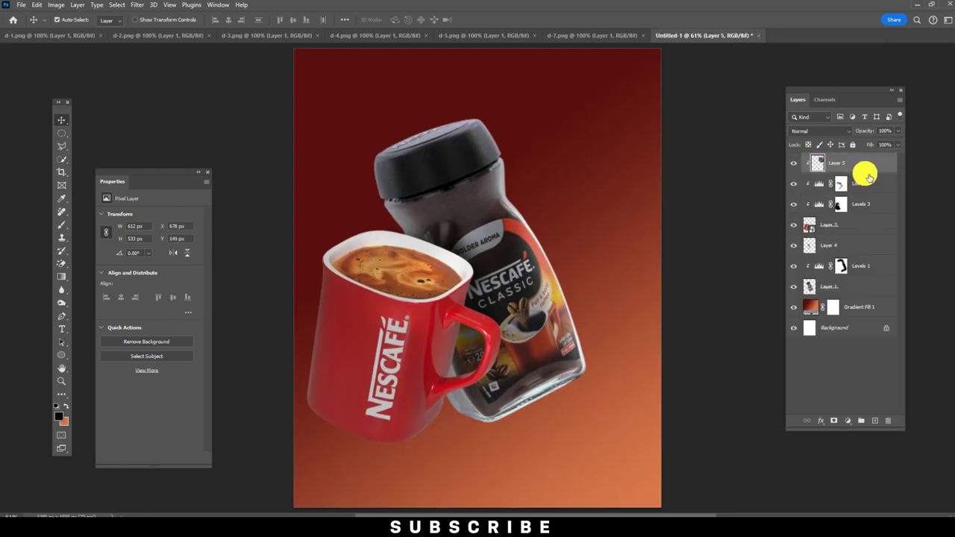
pyautogui.keyDown('alt'); pyautogui.click(865, 173); pyautogui.keyUp('alt')
pyautogui.moveTo(582, 149); pyautogui.dragTo(560, 231)
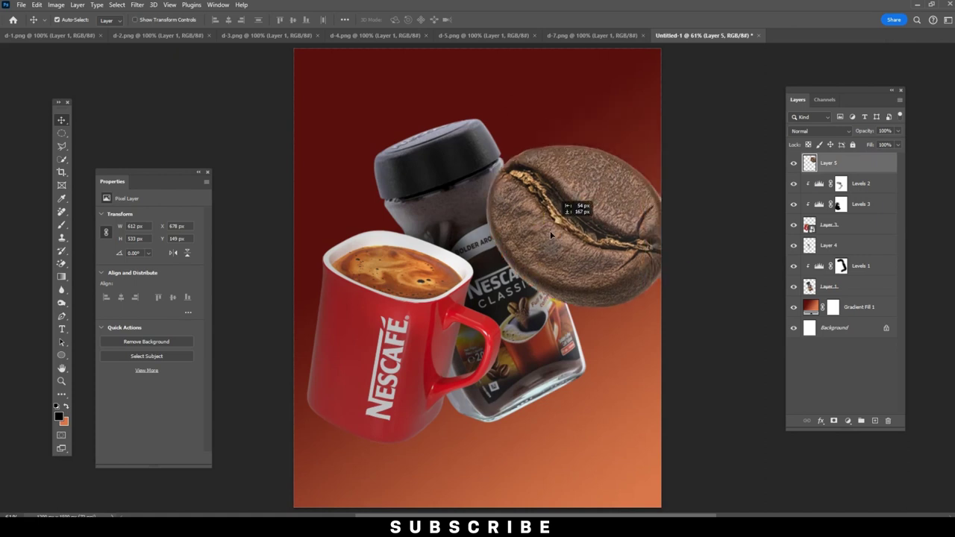
pyautogui.moveTo(858, 163); pyautogui.dragTo(858, 240)
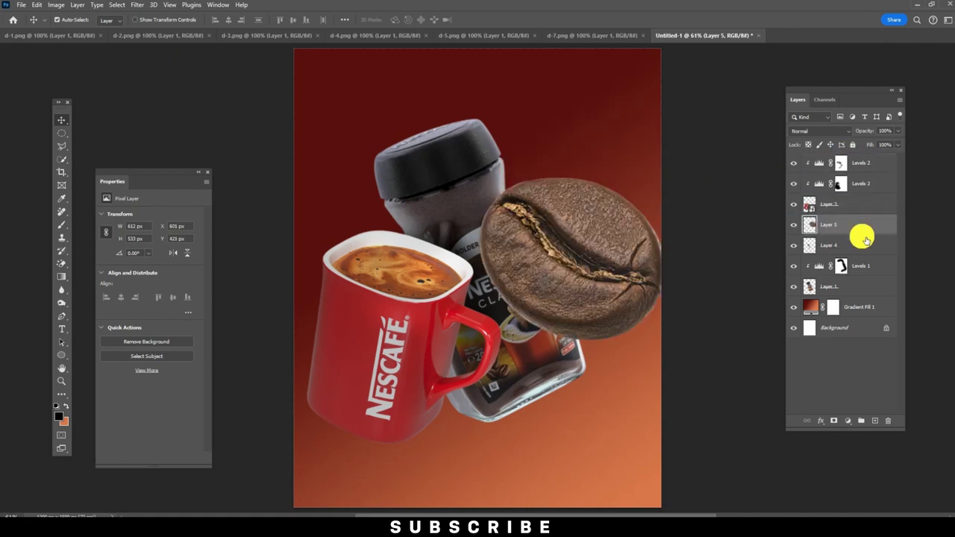
pyautogui.moveTo(863, 225); pyautogui.dragTo(858, 287)
# Step: Convert the bean to a smart object and scale it to about 79% behind the jar
pyautogui.rightClick(859, 288)
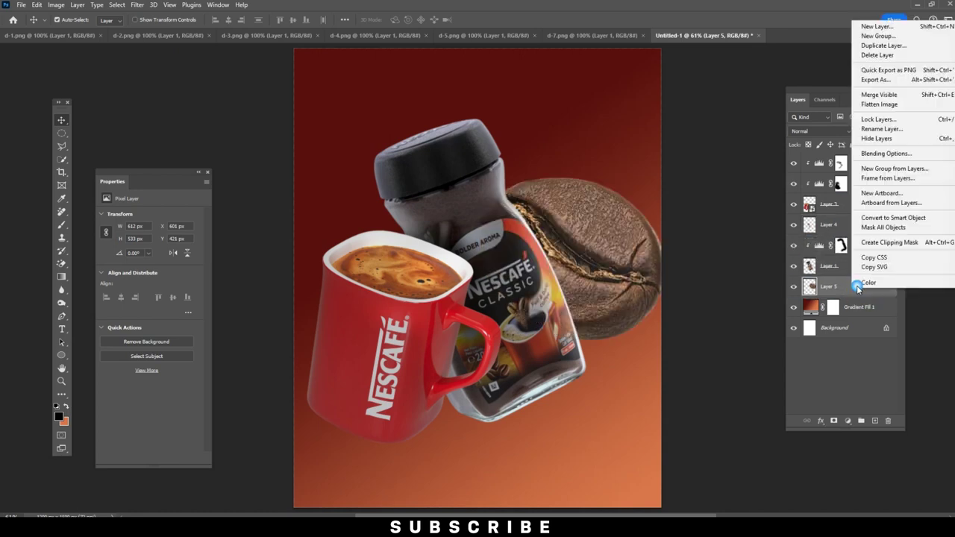
pyautogui.click(893, 217)
pyautogui.moveTo(611, 243); pyautogui.dragTo(594, 248)
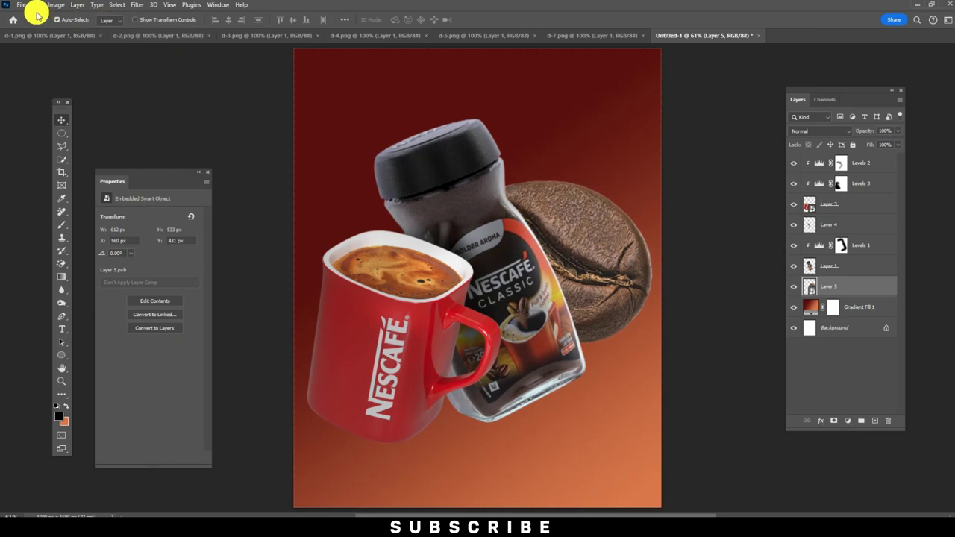
pyautogui.click(36, 4)
pyautogui.click(213, 236)
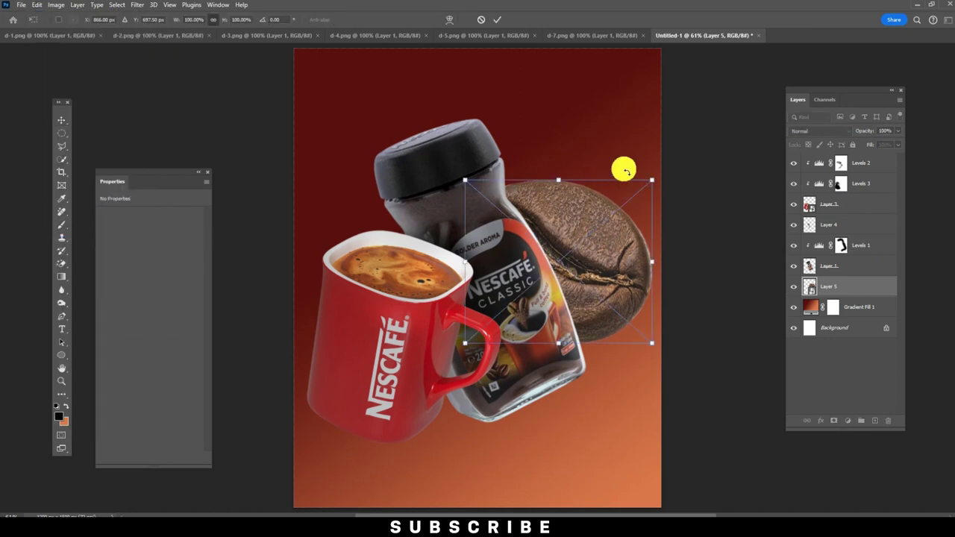
pyautogui.moveTo(622, 167); pyautogui.dragTo(600, 198)
pyautogui.moveTo(555, 253); pyautogui.dragTo(577, 265)
pyautogui.doubleClick(597, 246)
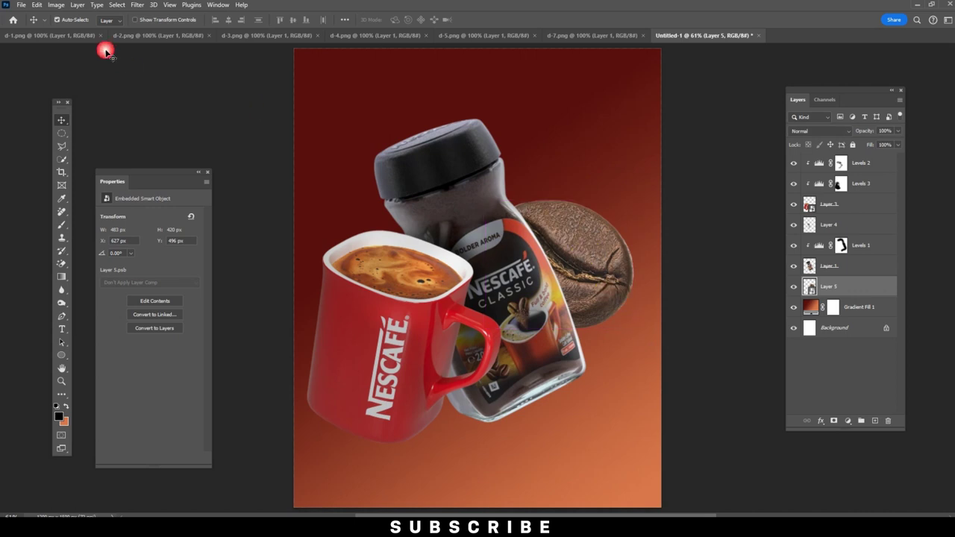
# Step: Apply a Color Balance smart filter with Cyan-Red +20 on the bean's midtones
pyautogui.click(39, 5)
pyautogui.moveTo(56, 5)
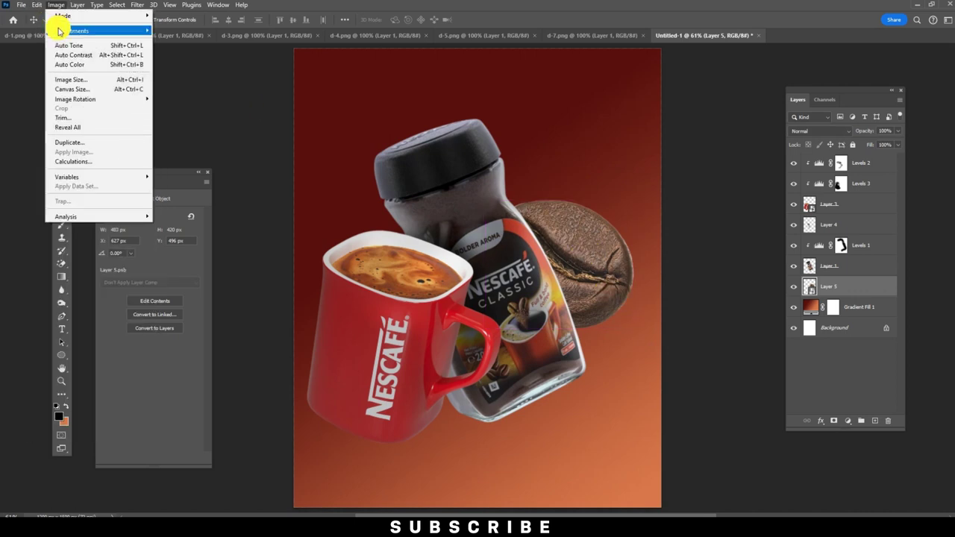
pyautogui.click(212, 93)
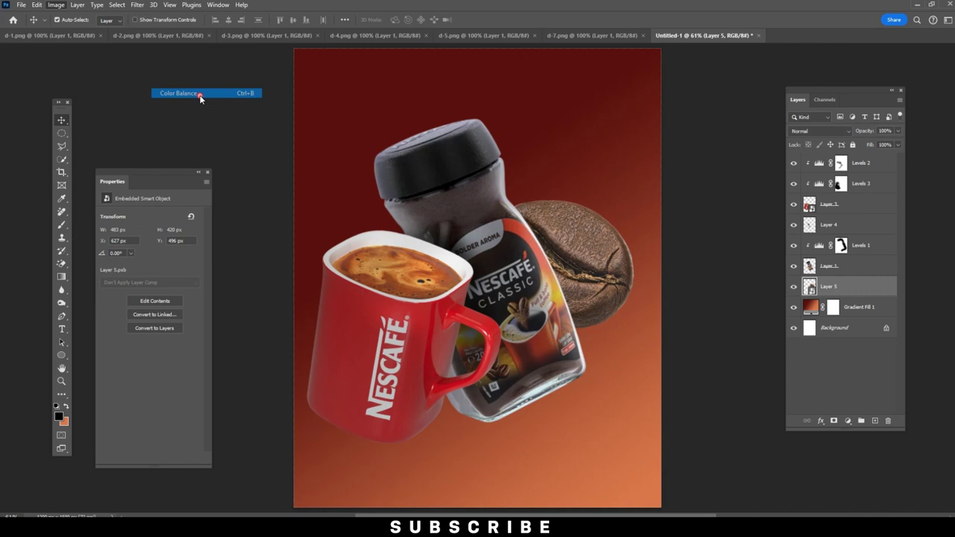
pyautogui.moveTo(496, 123); pyautogui.dragTo(396, 72)
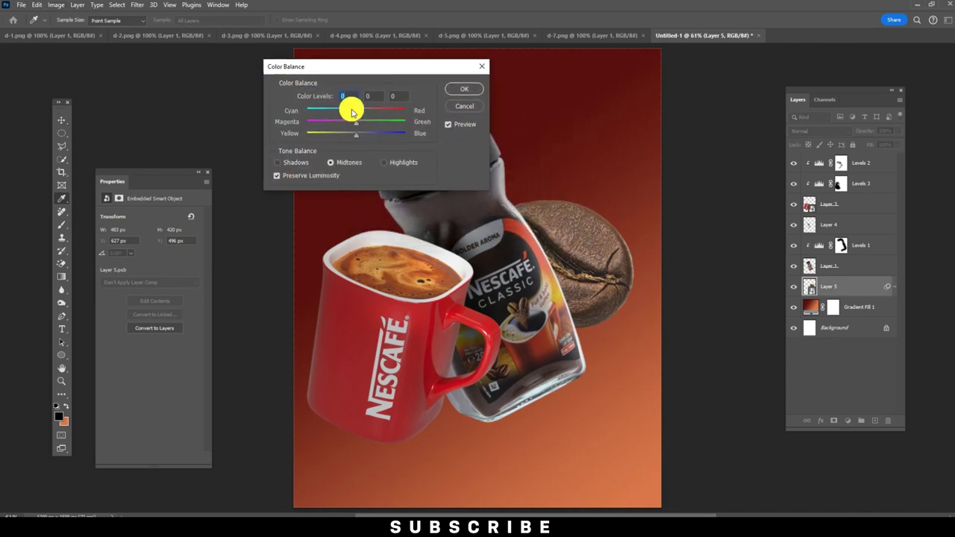
pyautogui.click(463, 90)
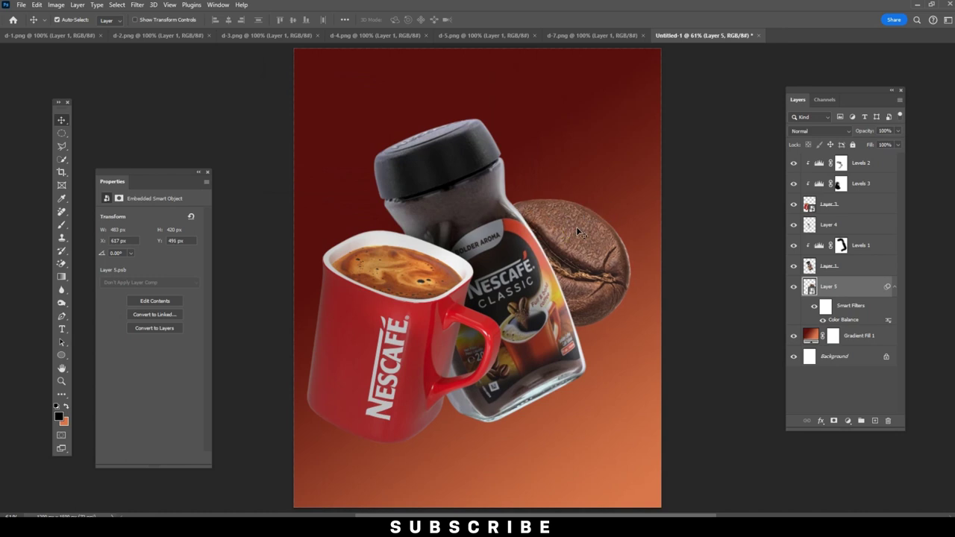
pyautogui.click(857, 336)
# Step: On a new Layer 6, paint soft black shadow at 30% brush opacity where the bean meets the jar
pyautogui.click(874, 420)
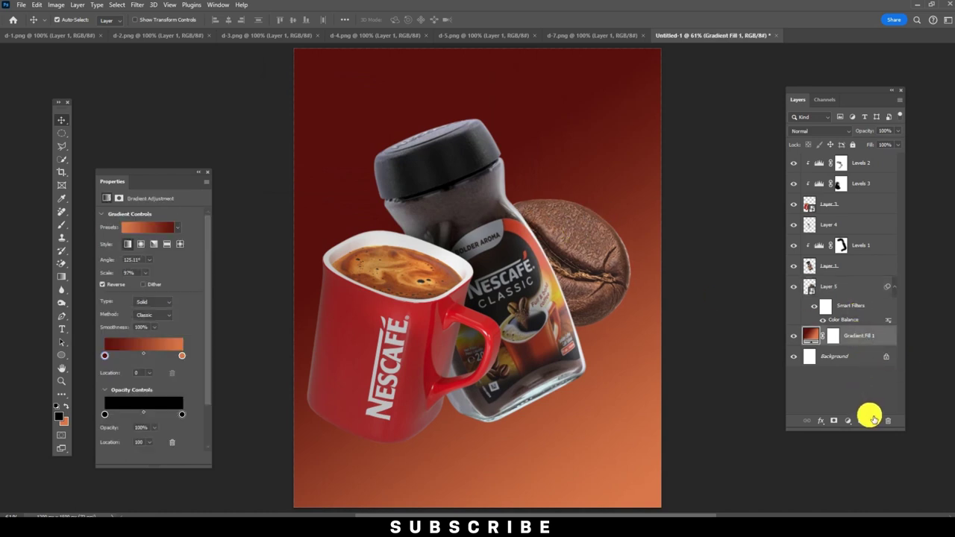
pyautogui.click(855, 337)
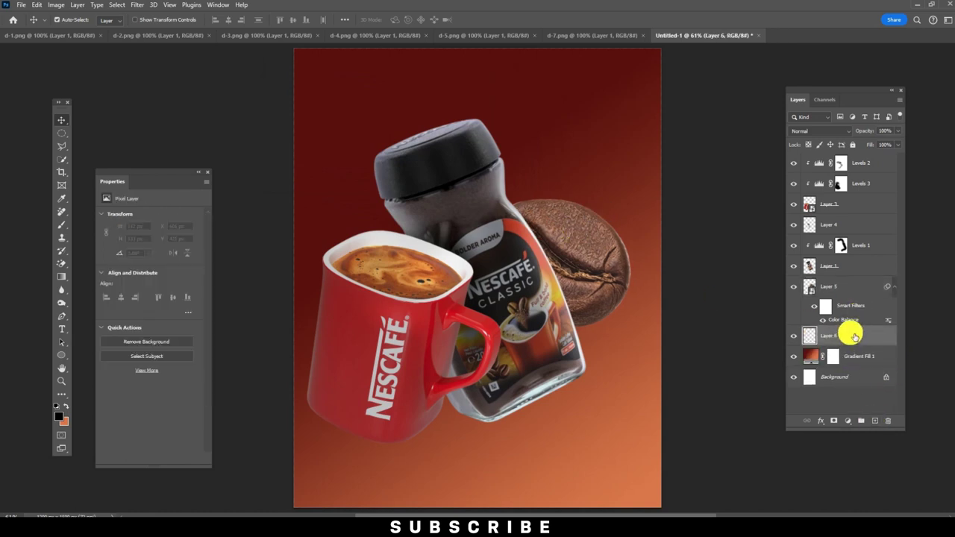
pyautogui.click(64, 224)
pyautogui.click(232, 20)
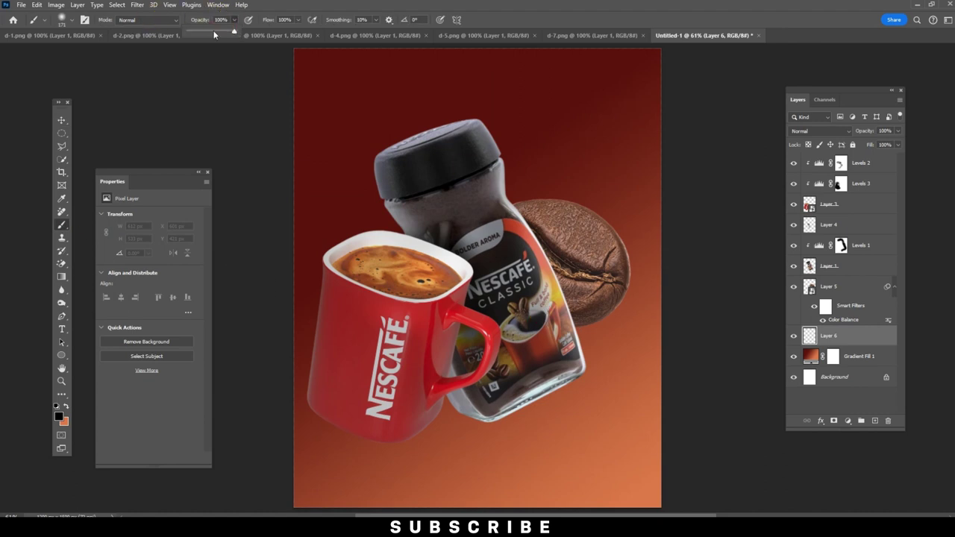
pyautogui.moveTo(203, 35); pyautogui.dragTo(201, 35)
pyautogui.moveTo(570, 256)
pyautogui.mouseDown()
pyautogui.moveTo(550, 251)
pyautogui.moveTo(561, 272)
pyautogui.mouseUp()
pyautogui.moveTo(654, 348)
pyautogui.mouseDown()
pyautogui.moveTo(592, 338)
pyautogui.moveTo(545, 262)
pyautogui.mouseUp()
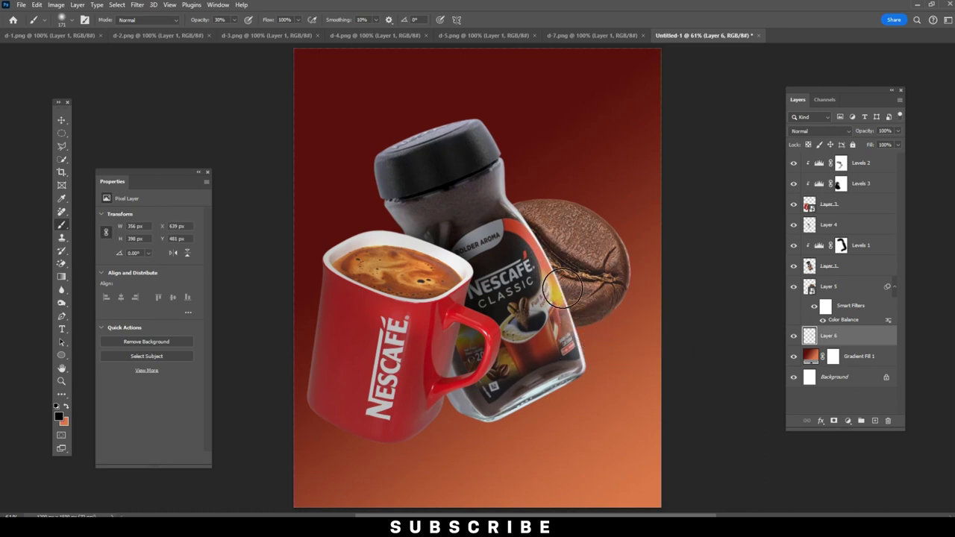
# Step: Move Layer 6 above the bean, darken along the jar's right edge, and set fill to 61%
pyautogui.click(794, 337)
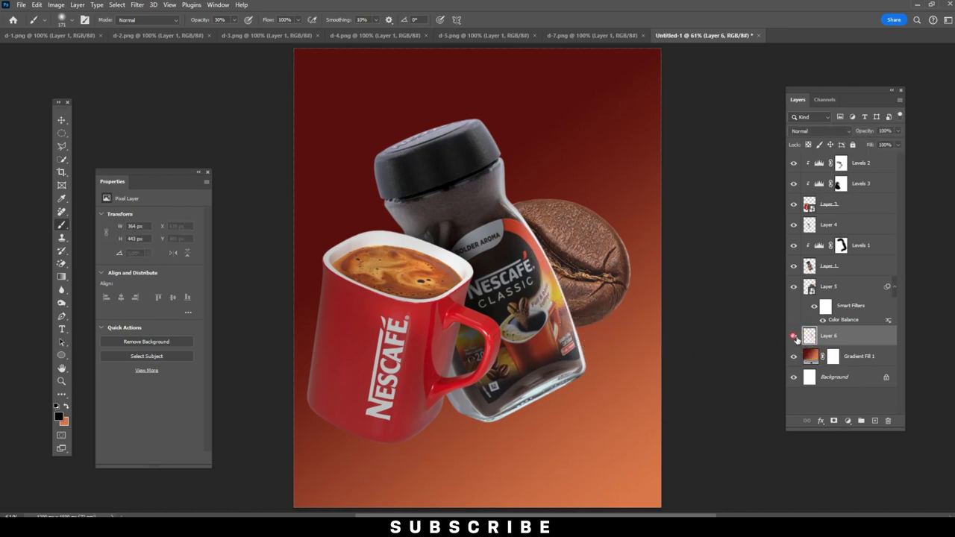
pyautogui.moveTo(537, 260); pyautogui.dragTo(581, 300)
pyautogui.moveTo(836, 336)
pyautogui.mouseDown()
pyautogui.moveTo(860, 240)
pyautogui.moveTo(858, 283)
pyautogui.mouseUp()
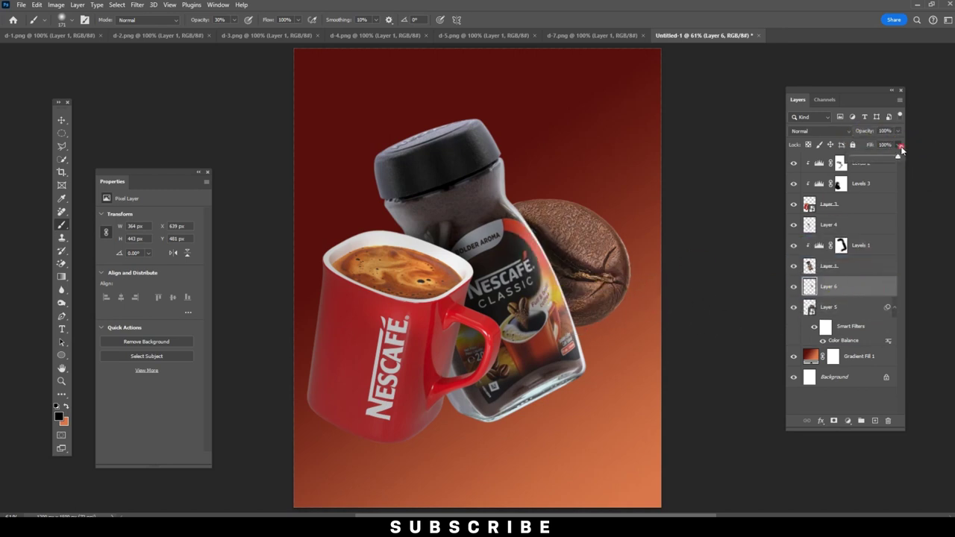
pyautogui.moveTo(874, 160); pyautogui.dragTo(874, 161)
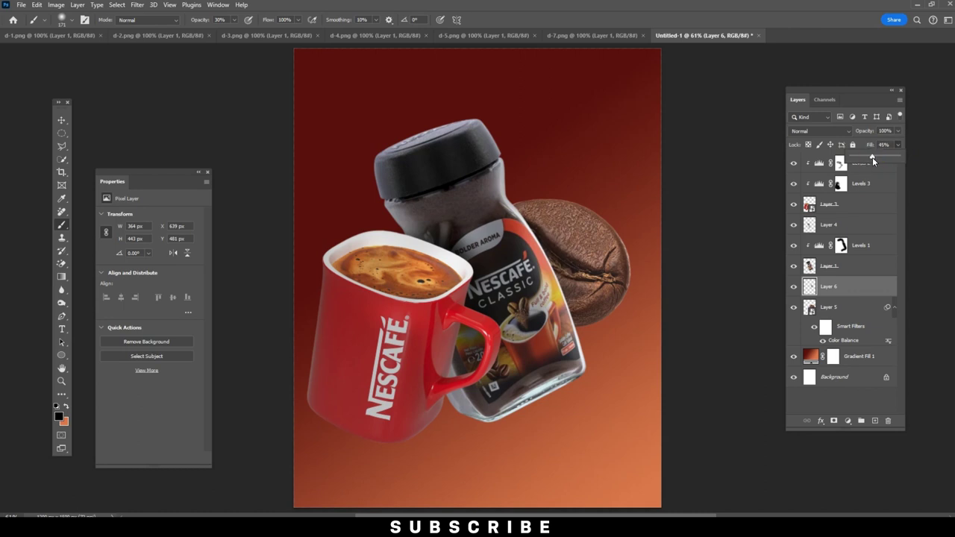
pyautogui.moveTo(687, 272); pyautogui.dragTo(587, 327)
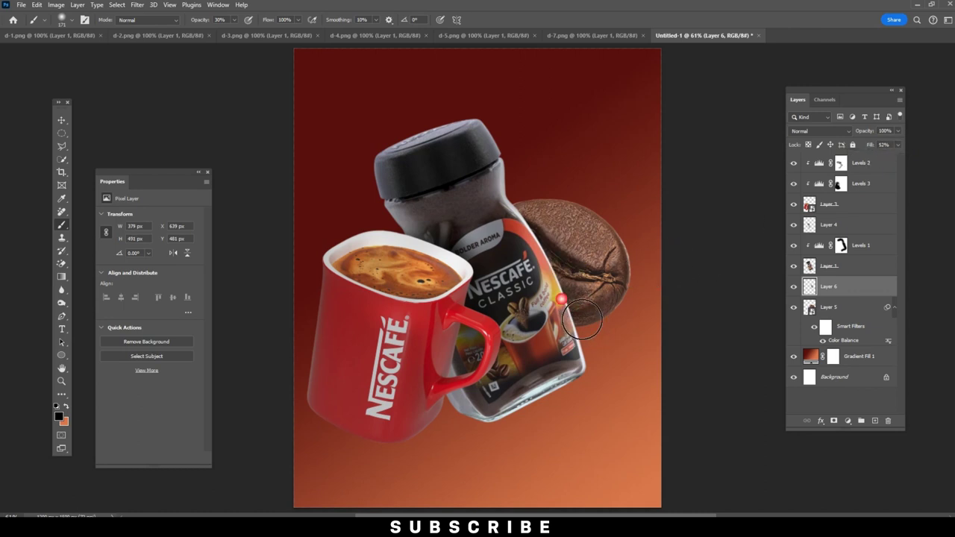
pyautogui.moveTo(570, 277); pyautogui.dragTo(583, 318)
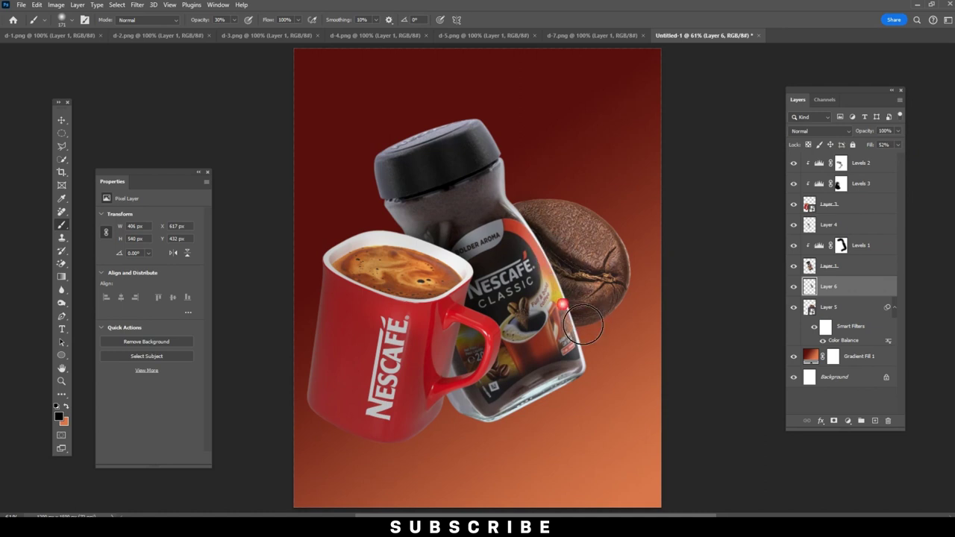
pyautogui.click(898, 145)
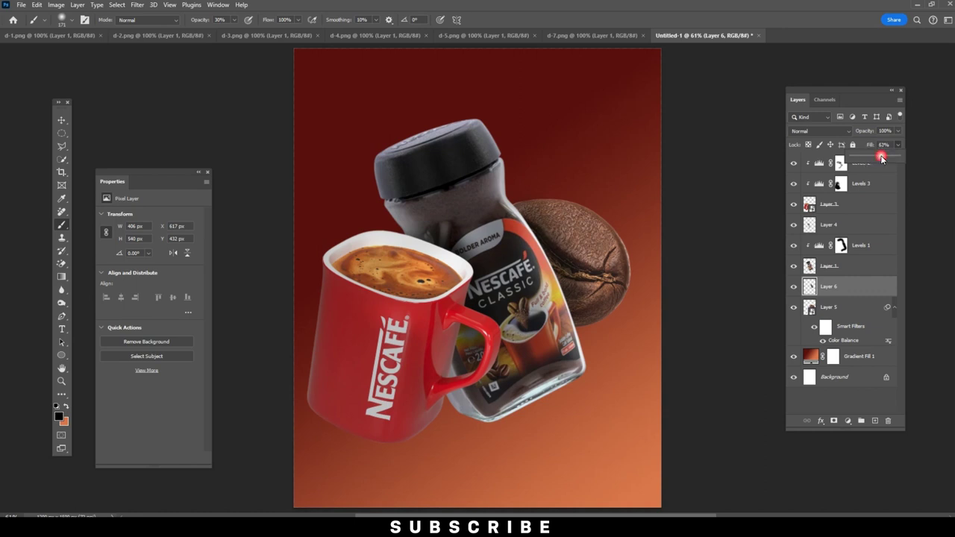
pyautogui.click(59, 119)
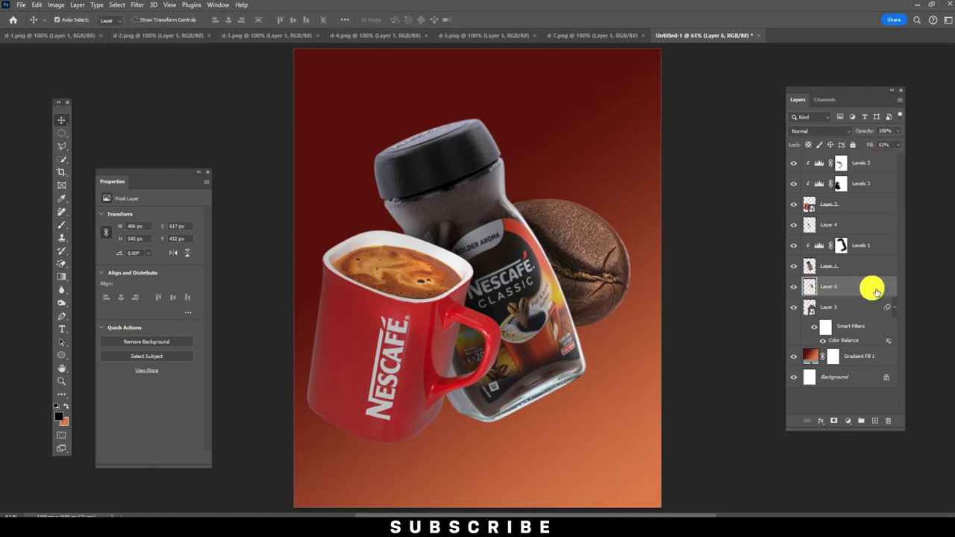
# Step: Duplicate the bean layer, then shrink, rotate and tuck the copy under the jar's lower right
pyautogui.click(847, 308)
pyautogui.moveTo(838, 313); pyautogui.dragTo(877, 423)
pyautogui.click(800, 359)
pyautogui.hotkey('ctrl', 't')
pyautogui.moveTo(569, 292); pyautogui.dragTo(575, 407)
pyautogui.moveTo(648, 320)
pyautogui.mouseDown()
pyautogui.moveTo(610, 339)
pyautogui.moveTo(598, 360)
pyautogui.mouseUp()
pyautogui.moveTo(576, 395); pyautogui.dragTo(592, 402)
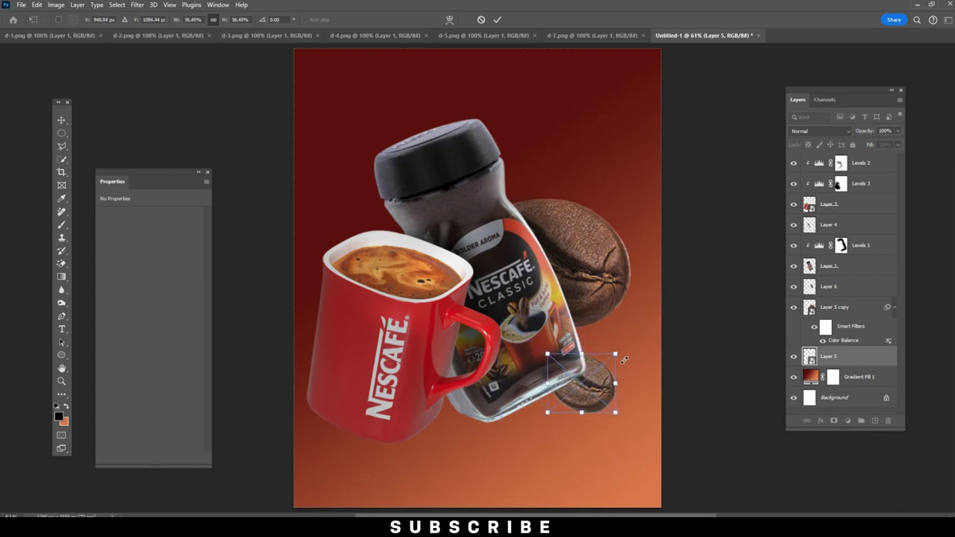
pyautogui.moveTo(624, 360); pyautogui.dragTo(603, 395)
pyautogui.press('Return')
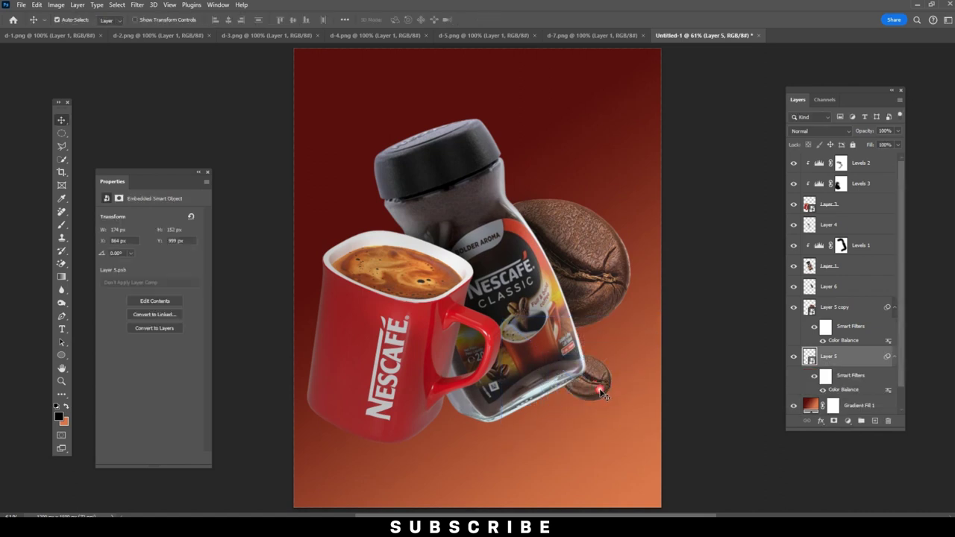
# Step: Paint a faint shadow by the small bean on new Layer 7, then view the d-2 and d-1 beans
pyautogui.click(877, 423)
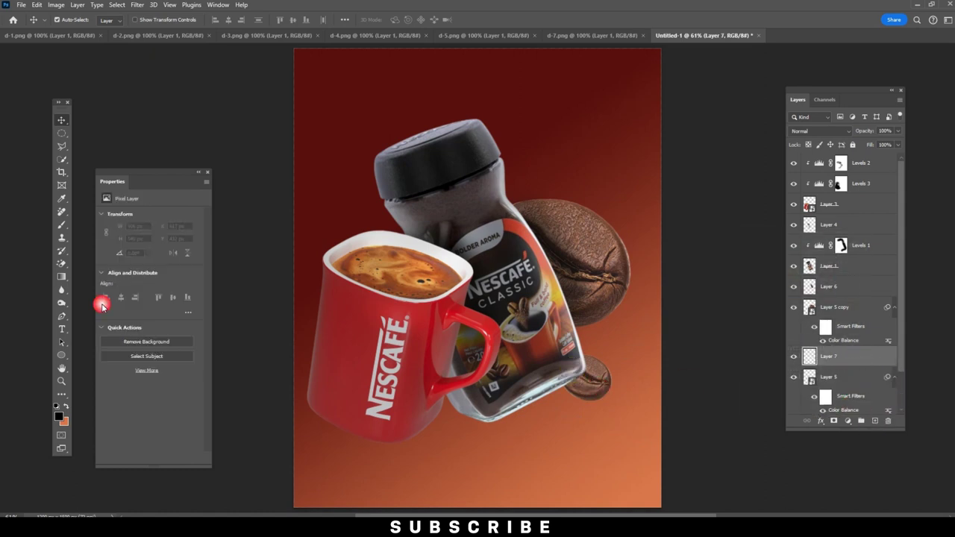
pyautogui.click(62, 224)
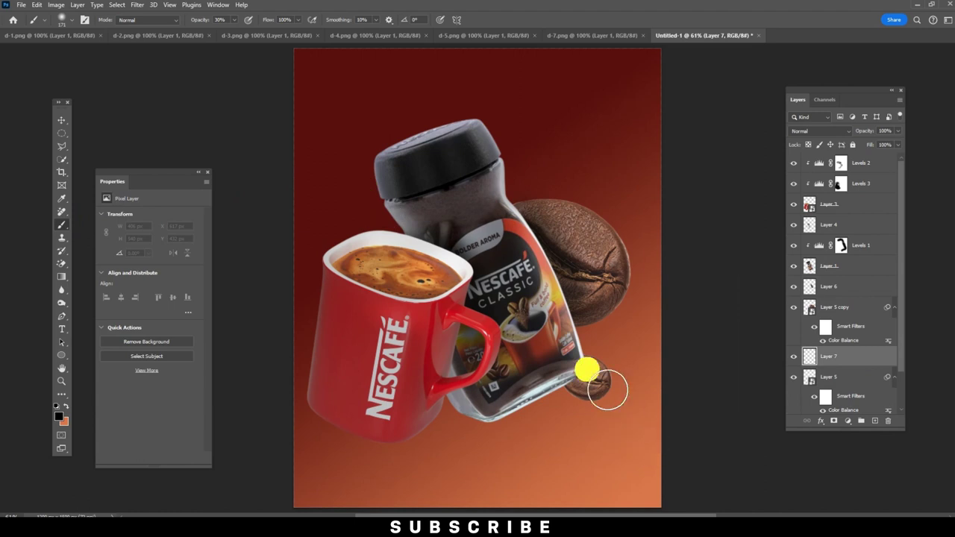
pyautogui.moveTo(594, 386); pyautogui.dragTo(595, 394)
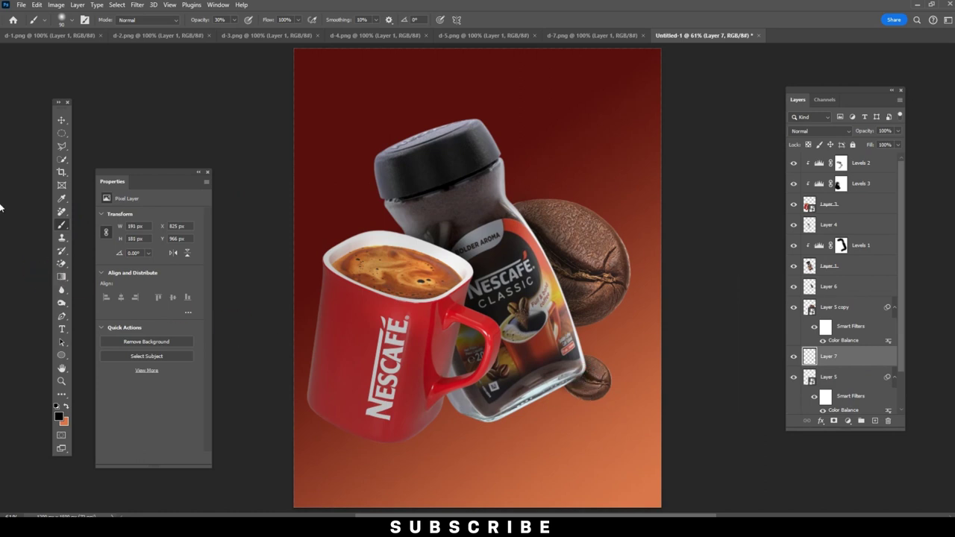
pyautogui.click(63, 120)
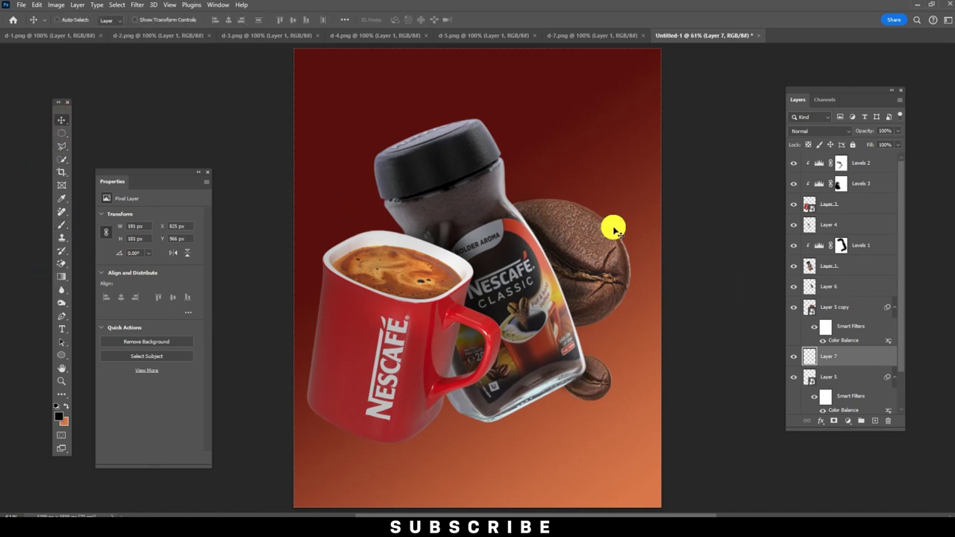
pyautogui.click(128, 37)
pyautogui.click(70, 35)
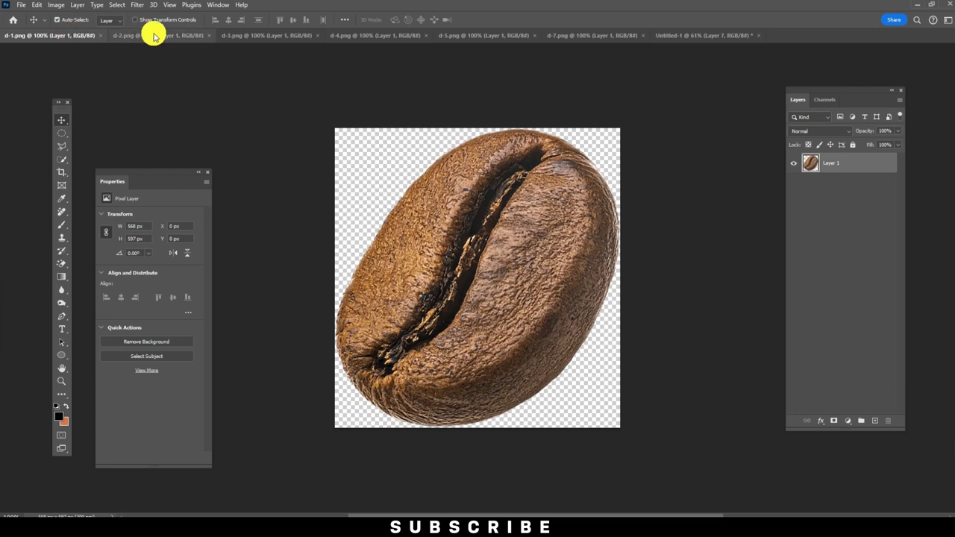
# Step: Bring the d-5 bean into the poster as top Layer 8 and convert it to a smart object
pyautogui.click(371, 35)
pyautogui.click(478, 35)
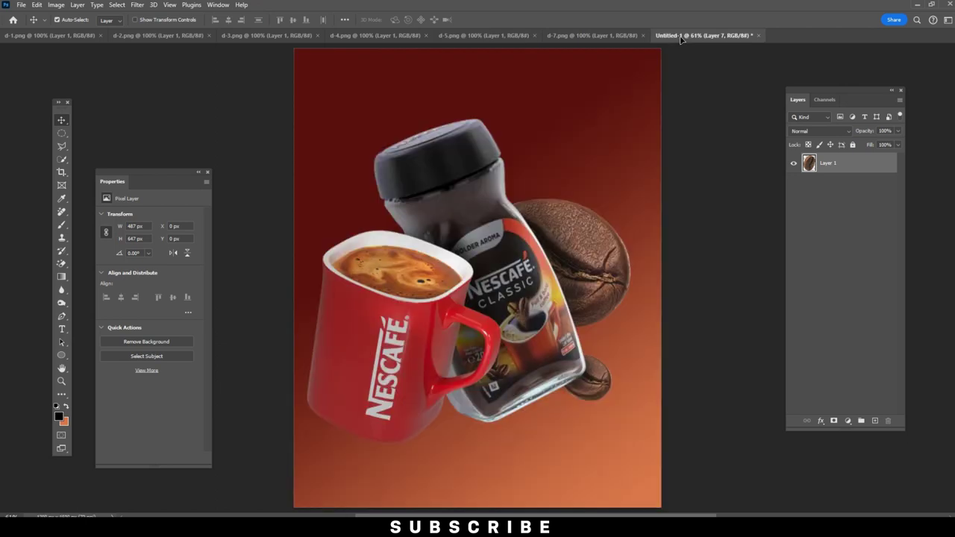
pyautogui.moveTo(497, 155); pyautogui.dragTo(586, 187)
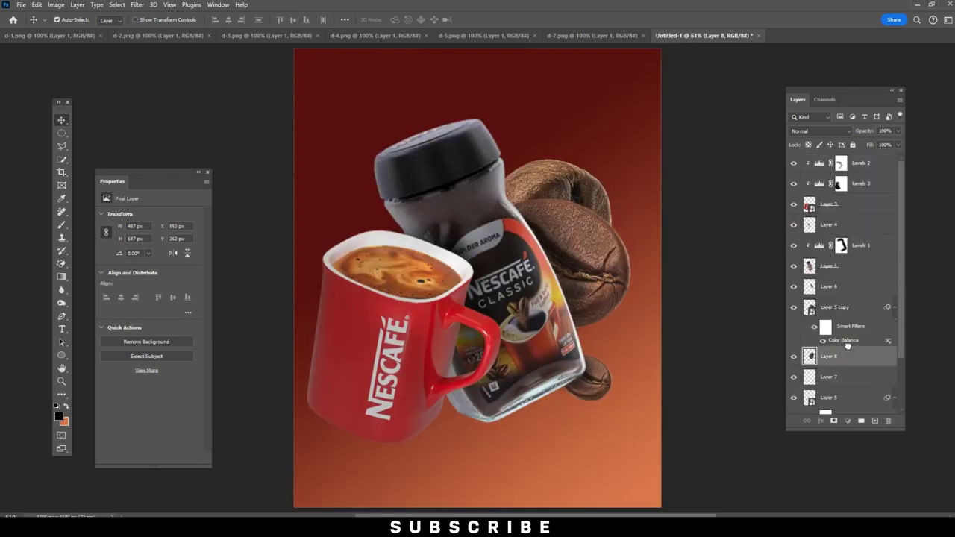
pyautogui.moveTo(870, 356); pyautogui.dragTo(858, 197)
pyautogui.moveTo(530, 227); pyautogui.dragTo(477, 368)
pyautogui.rightClick(855, 163)
pyautogui.click(884, 355)
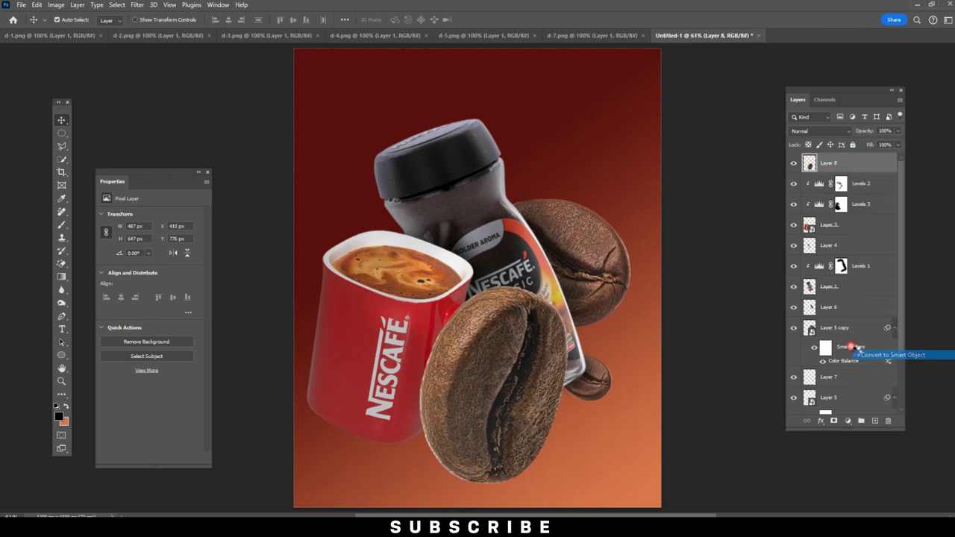
# Step: Scale the new bean to about 62% and tilt it slightly
pyautogui.click(35, 5)
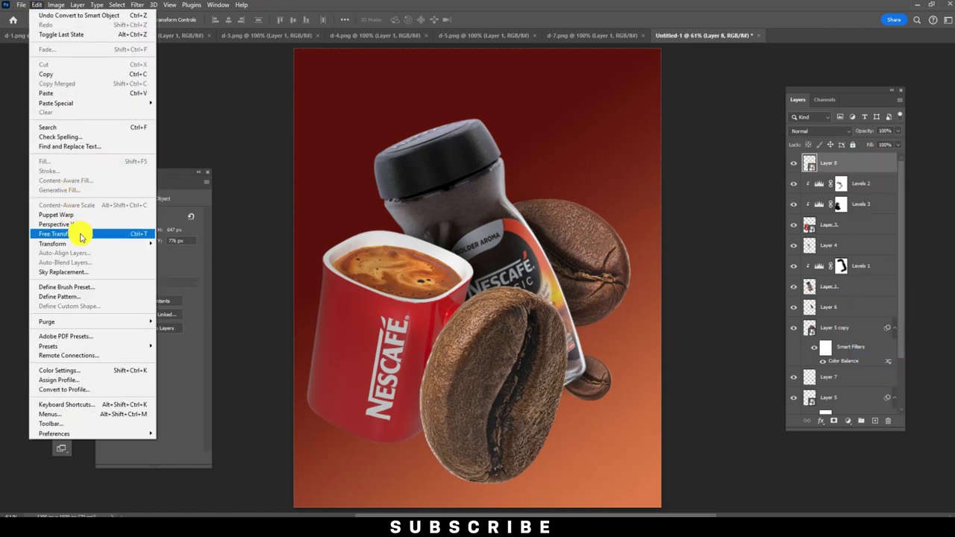
pyautogui.click(67, 233)
pyautogui.moveTo(575, 288)
pyautogui.mouseDown()
pyautogui.moveTo(514, 362)
pyautogui.moveTo(528, 300)
pyautogui.mouseUp()
pyautogui.press('Return')
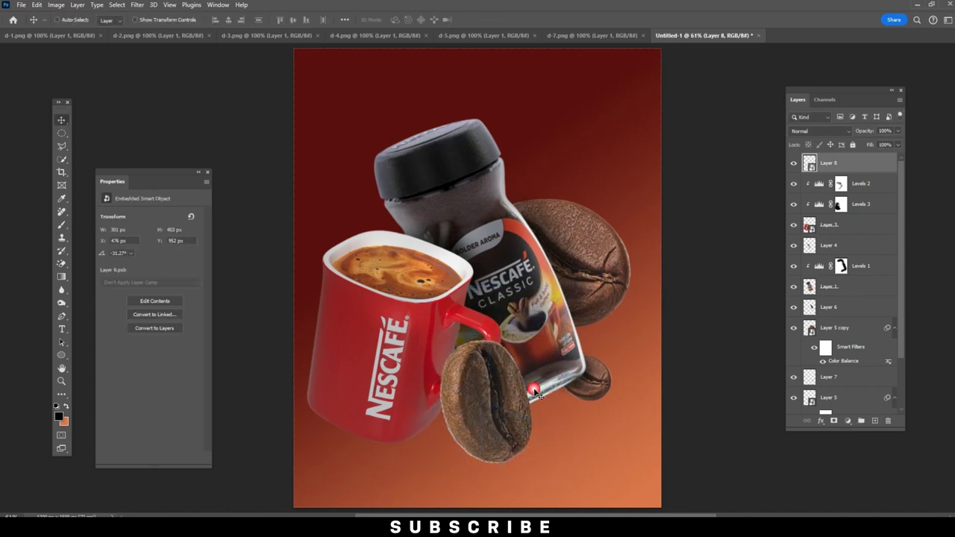
# Step: Flip the bean vertically and rotate it into place by the mug handle and jar base
pyautogui.hotkey('ctrl', 't')
pyautogui.rightClick(512, 386)
pyautogui.click(540, 366)
pyautogui.moveTo(571, 448); pyautogui.dragTo(441, 456)
pyautogui.press('Return')
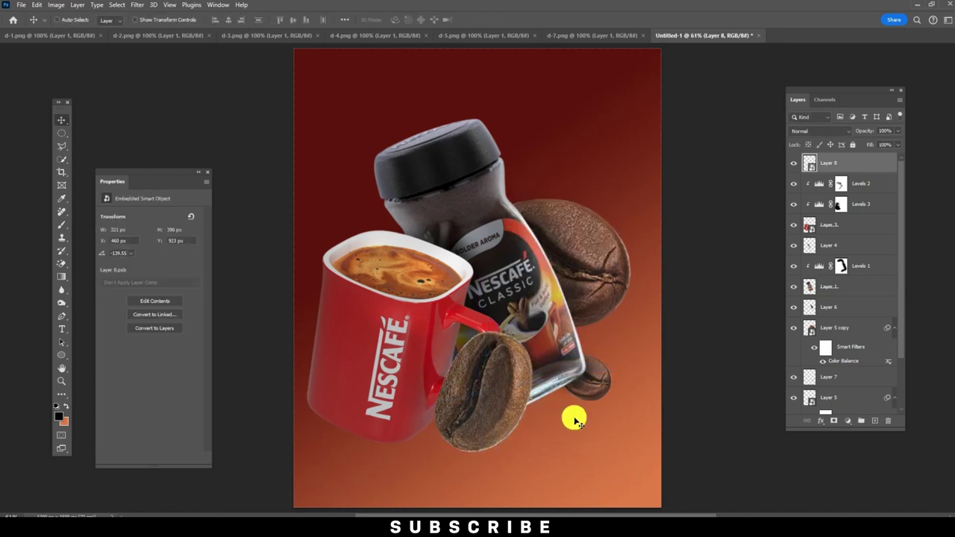
pyautogui.hotkey('ctrl', 't')
pyautogui.moveTo(584, 333); pyautogui.dragTo(475, 419)
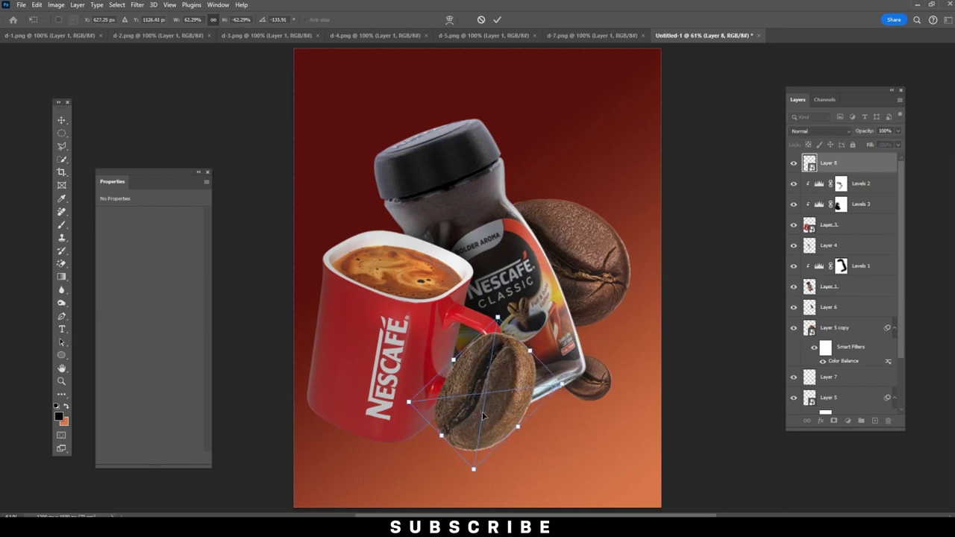
pyautogui.press('Return')
# Step: Give the new bean a +30 red Color Balance and a clipped Levels with output highlights lowered to 224
pyautogui.click(56, 5)
pyautogui.moveTo(71, 31)
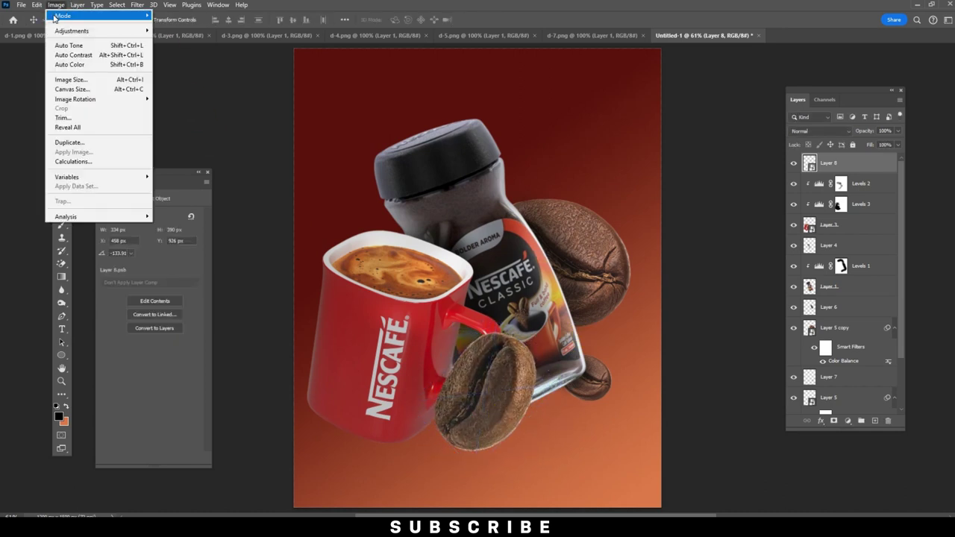
pyautogui.click(192, 95)
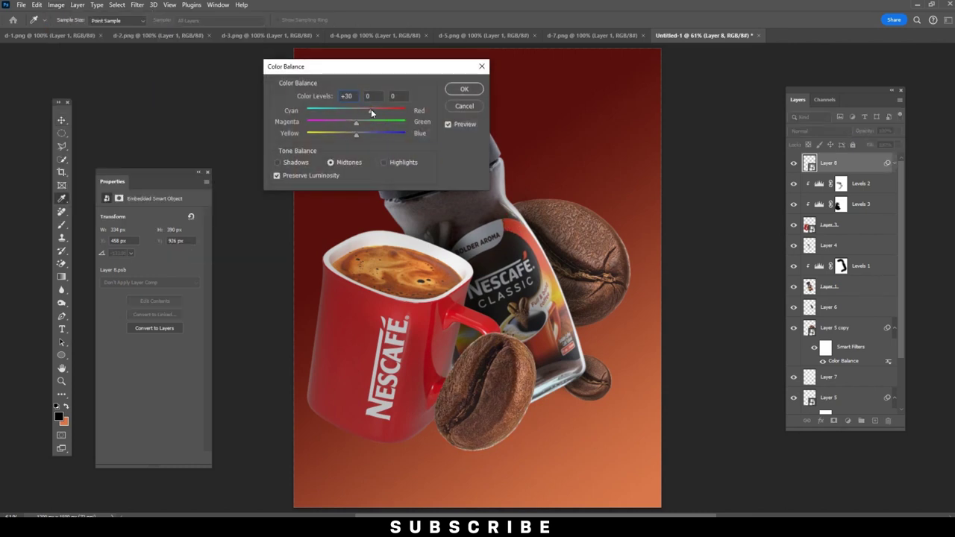
pyautogui.click(476, 89)
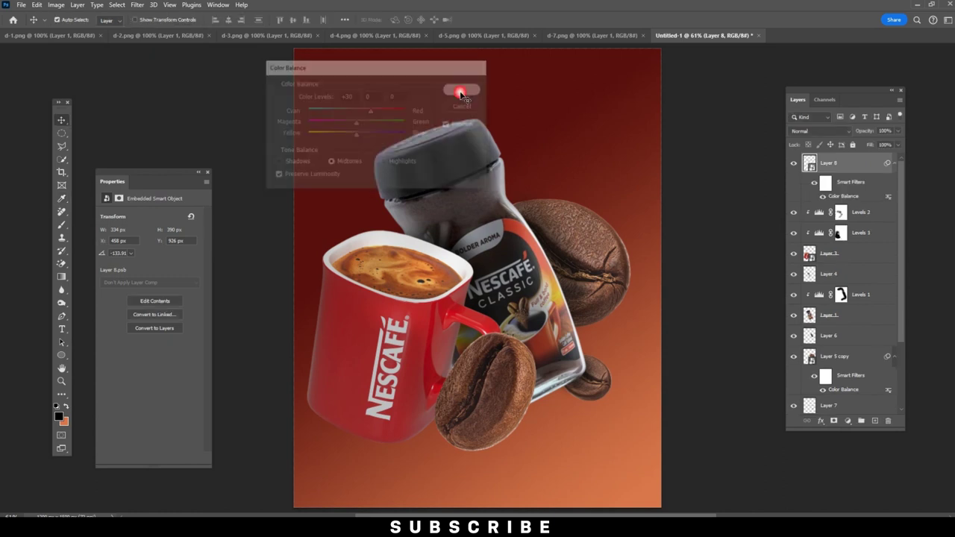
pyautogui.click(851, 423)
pyautogui.click(879, 290)
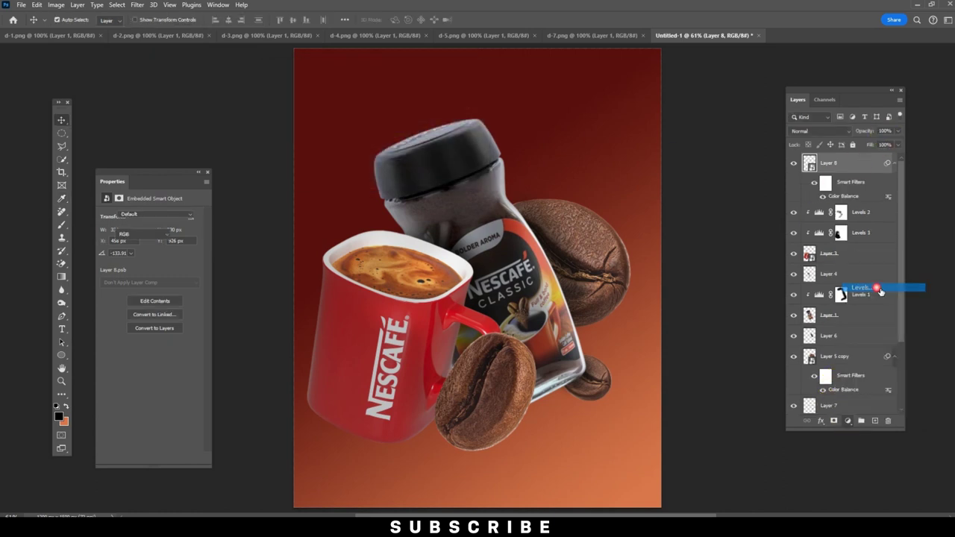
pyautogui.moveTo(198, 317); pyautogui.dragTo(160, 317)
pyautogui.click(136, 458)
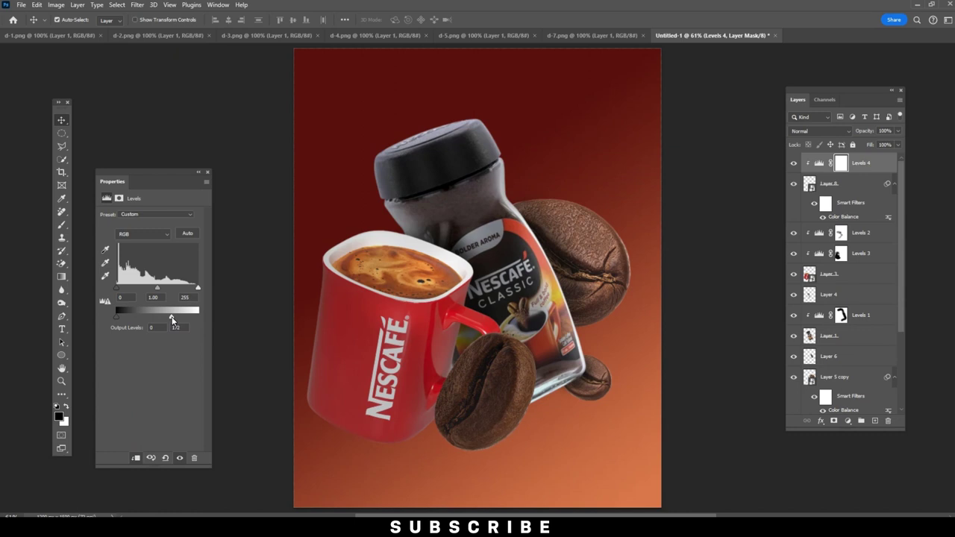
# Step: Paint the Levels mask over the lower bean and jar edge at about 64% brush opacity
pyautogui.click(62, 225)
pyautogui.moveTo(454, 331); pyautogui.dragTo(488, 361)
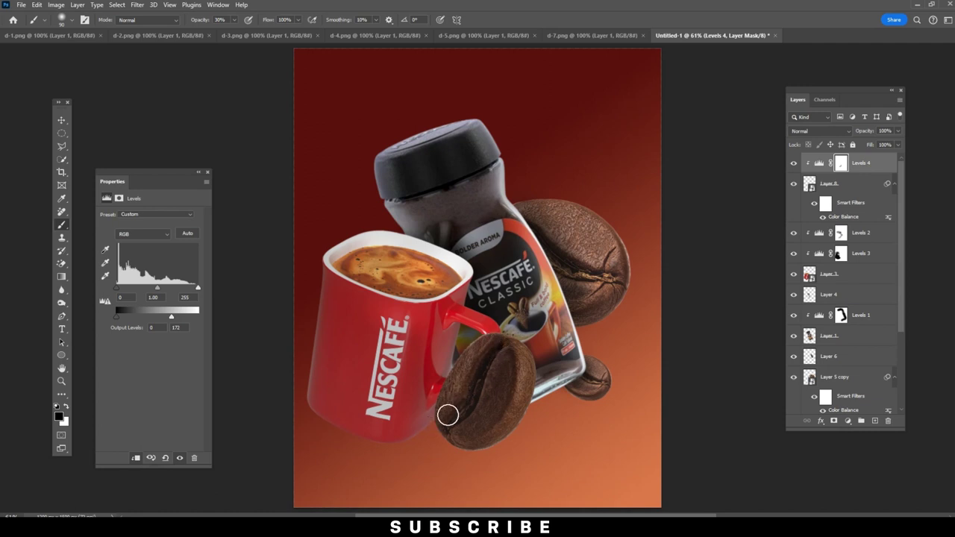
pyautogui.moveTo(233, 19); pyautogui.dragTo(251, 33)
pyautogui.click(431, 408)
pyautogui.moveTo(535, 351); pyautogui.dragTo(487, 397)
pyautogui.moveTo(553, 425); pyautogui.dragTo(544, 375)
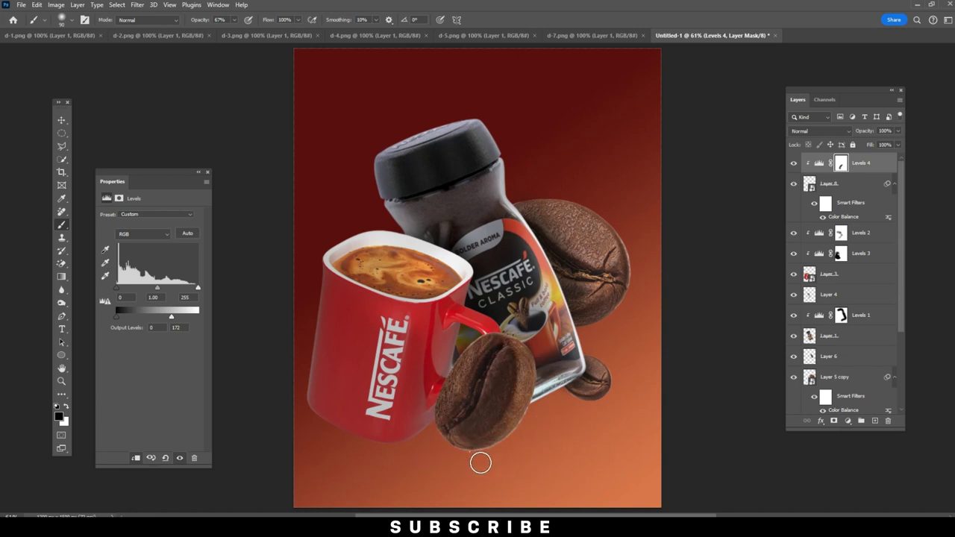
pyautogui.click(58, 121)
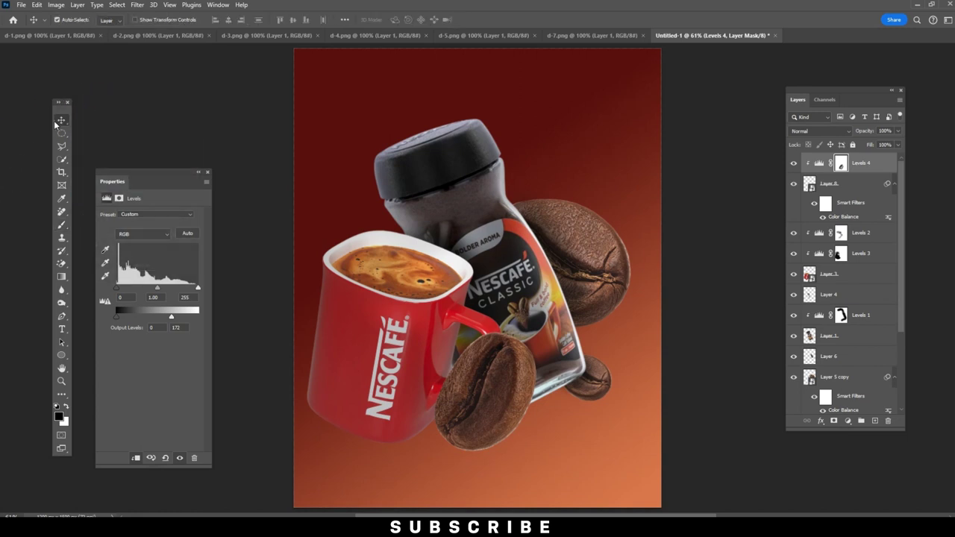
pyautogui.click(868, 233)
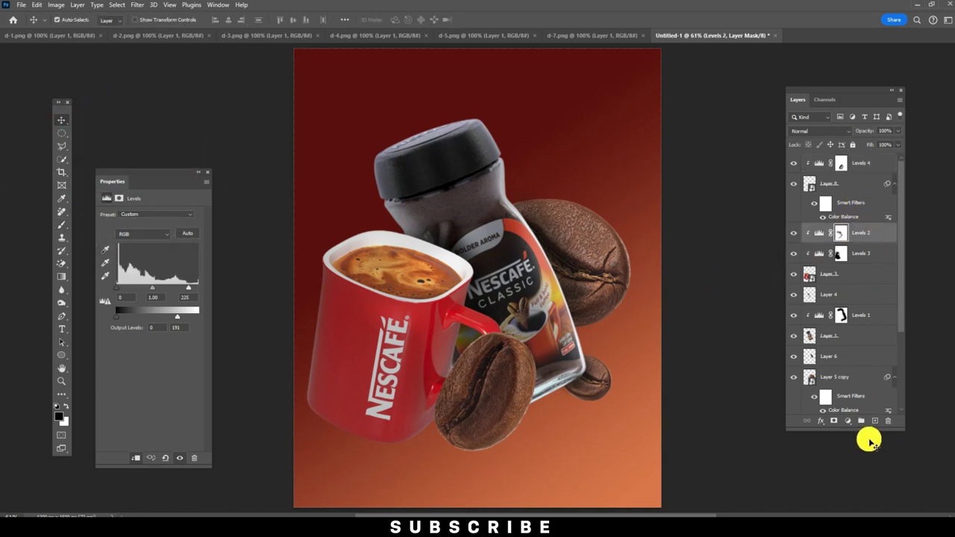
# Step: Brush soft dark shading around the front bean on a new Layer 9 and set its fill to 54%
pyautogui.click(875, 421)
pyautogui.click(61, 225)
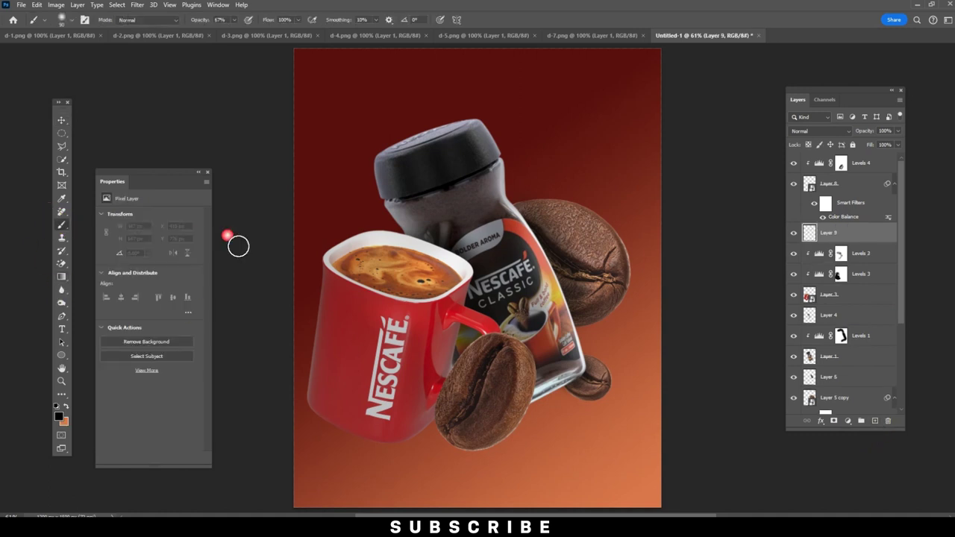
pyautogui.click(236, 20)
pyautogui.moveTo(512, 390)
pyautogui.mouseDown()
pyautogui.moveTo(523, 354)
pyautogui.moveTo(503, 346)
pyautogui.moveTo(547, 390)
pyautogui.mouseUp()
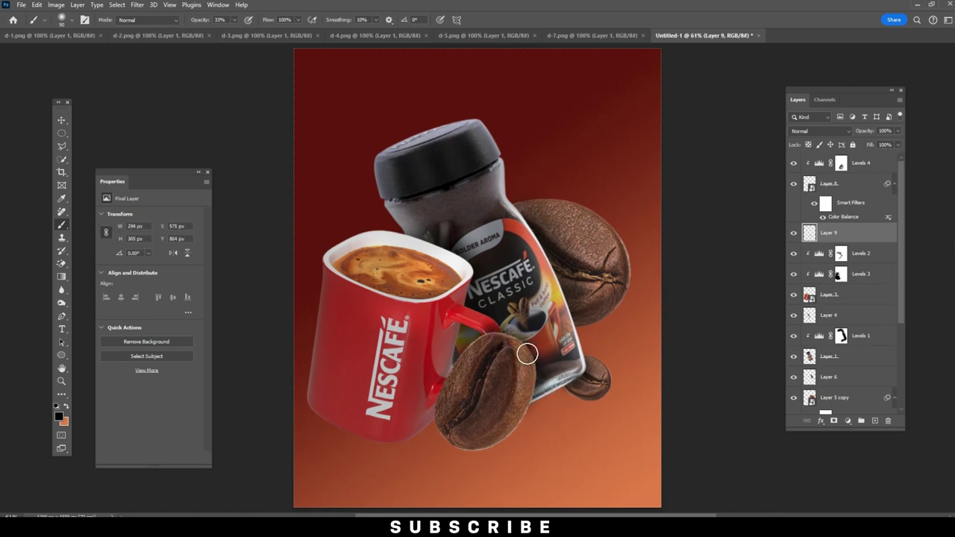
pyautogui.moveTo(468, 408)
pyautogui.mouseDown()
pyautogui.moveTo(441, 391)
pyautogui.moveTo(461, 396)
pyautogui.moveTo(452, 418)
pyautogui.mouseUp()
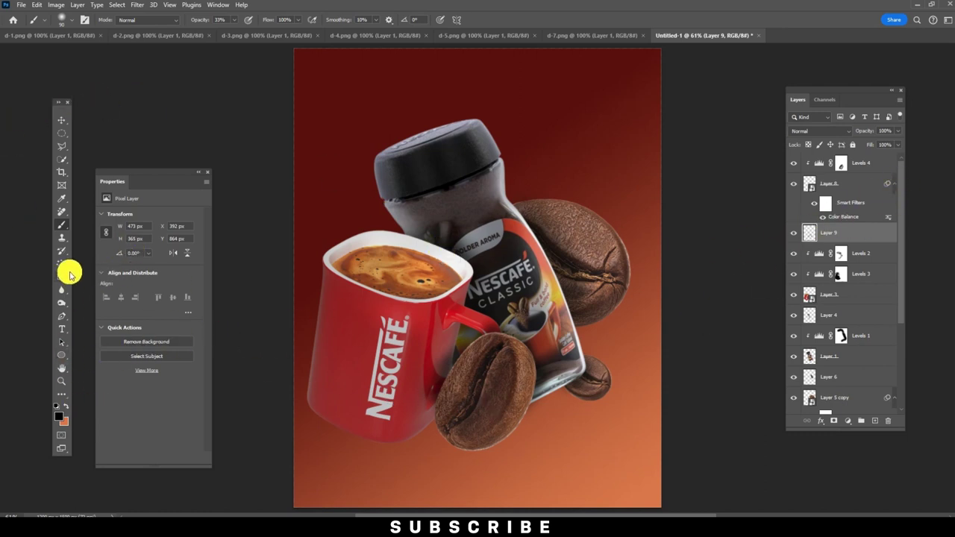
pyautogui.click(888, 155)
pyautogui.moveTo(888, 155); pyautogui.dragTo(878, 160)
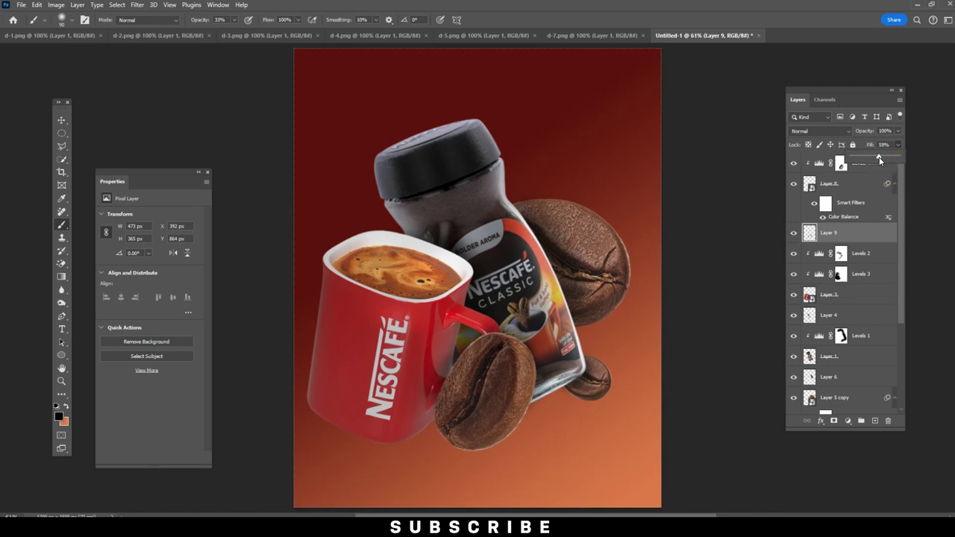
pyautogui.click(61, 120)
# Step: Add a Color Balance adjustment above the jar's Layer 1, shifting midtones toward red and slightly green
pyautogui.click(842, 336)
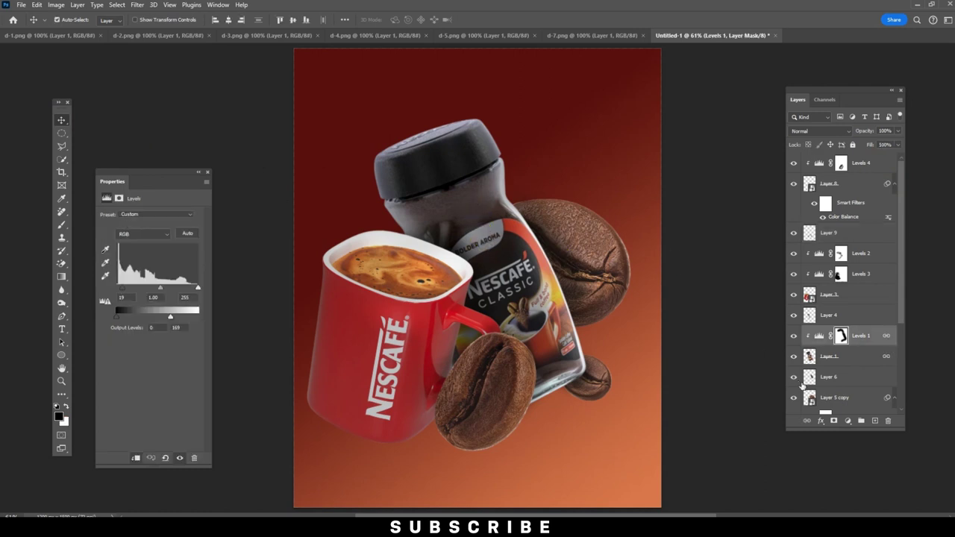
pyautogui.click(855, 357)
pyautogui.click(860, 335)
pyautogui.click(856, 359)
pyautogui.click(847, 421)
pyautogui.click(853, 333)
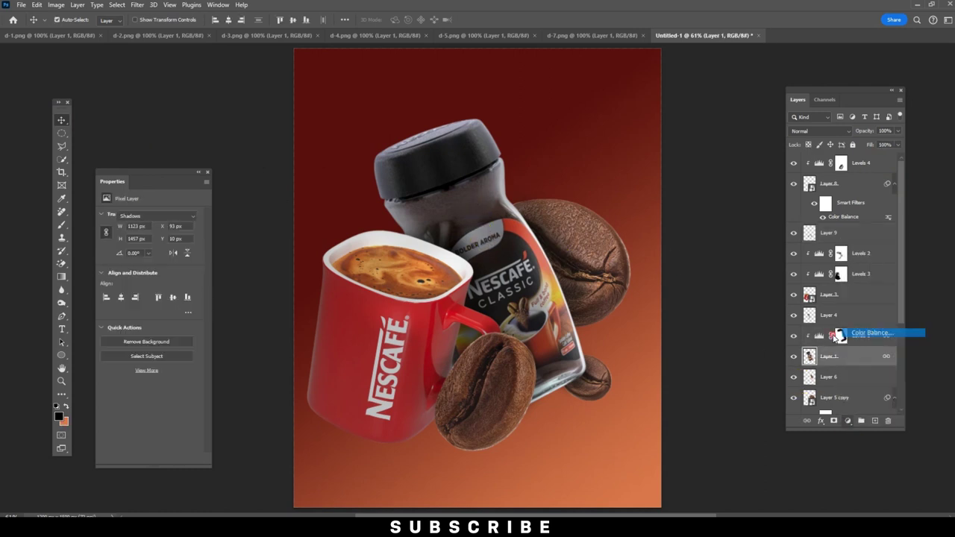
pyautogui.moveTo(136, 237); pyautogui.dragTo(168, 236)
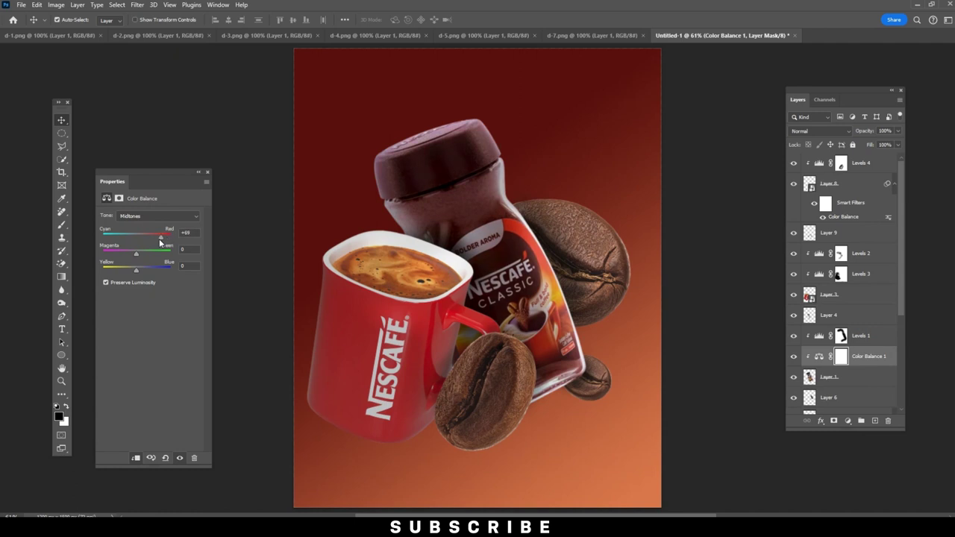
pyautogui.moveTo(135, 249); pyautogui.dragTo(137, 251)
# Step: Push the jar's shadows toward red and highlights to Red +22, Green +15, Blue +3
pyautogui.click(146, 217)
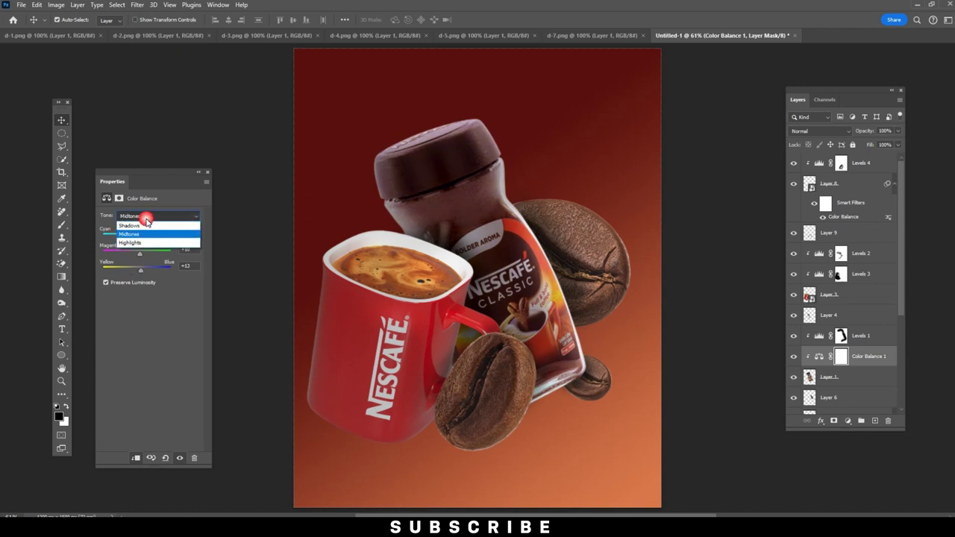
pyautogui.click(137, 221)
pyautogui.moveTo(139, 237)
pyautogui.mouseDown()
pyautogui.moveTo(151, 239)
pyautogui.moveTo(142, 253)
pyautogui.mouseUp()
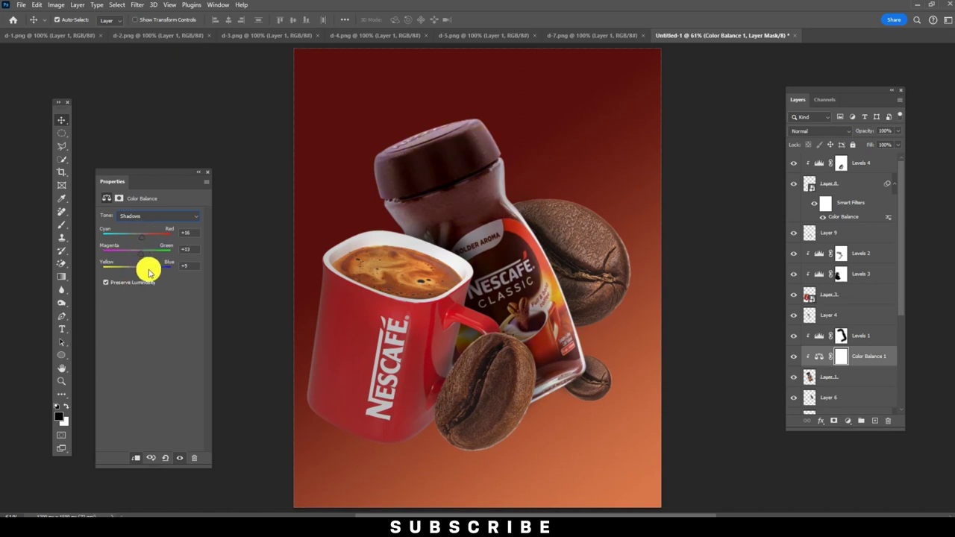
pyautogui.click(145, 216)
pyautogui.click(138, 243)
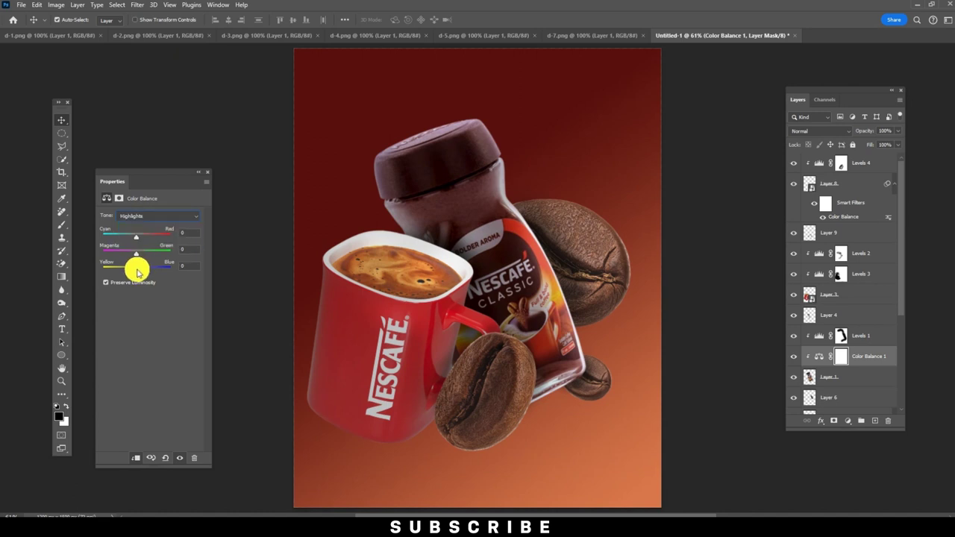
pyautogui.moveTo(144, 273); pyautogui.dragTo(132, 275)
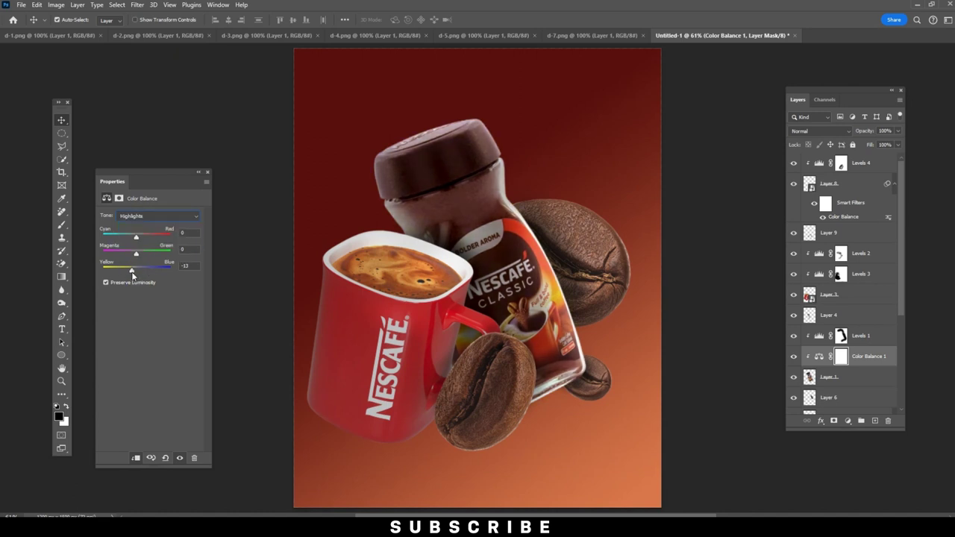
pyautogui.moveTo(136, 237)
pyautogui.mouseDown()
pyautogui.moveTo(147, 236)
pyautogui.moveTo(132, 256)
pyautogui.moveTo(142, 259)
pyautogui.mouseUp()
pyautogui.click(207, 173)
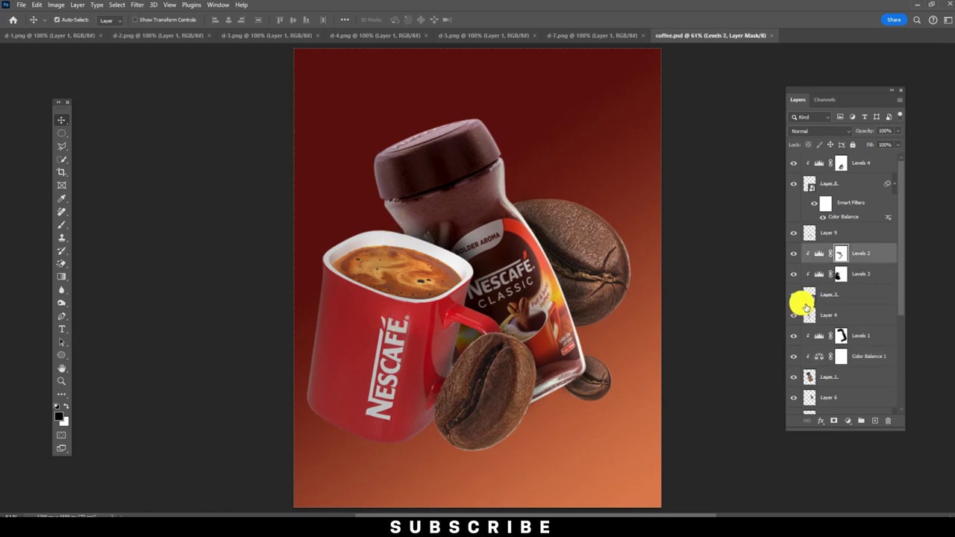
# Step: Add a Color Balance adjustment above the mug's Layer 3, shifting midtones toward green and yellow
pyautogui.click(805, 307)
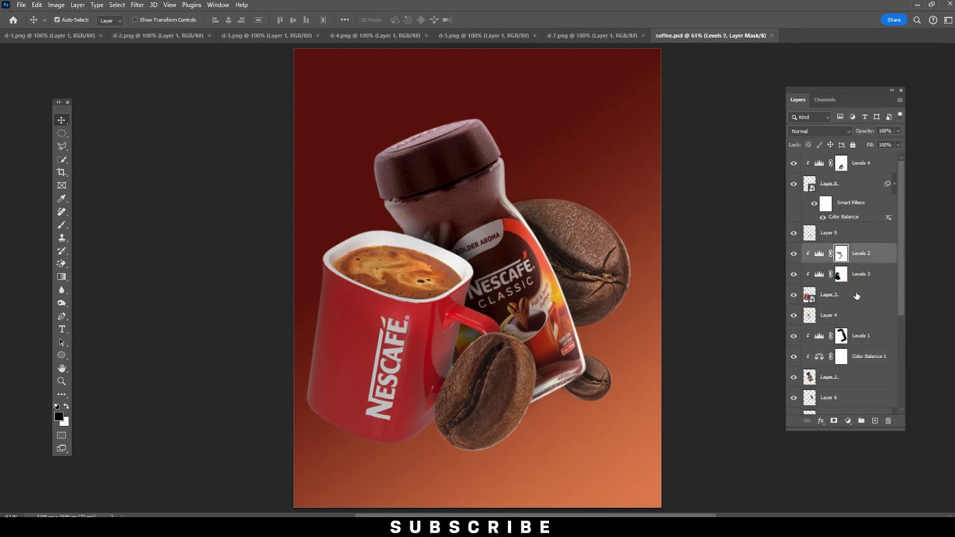
pyautogui.click(848, 420)
pyautogui.click(873, 337)
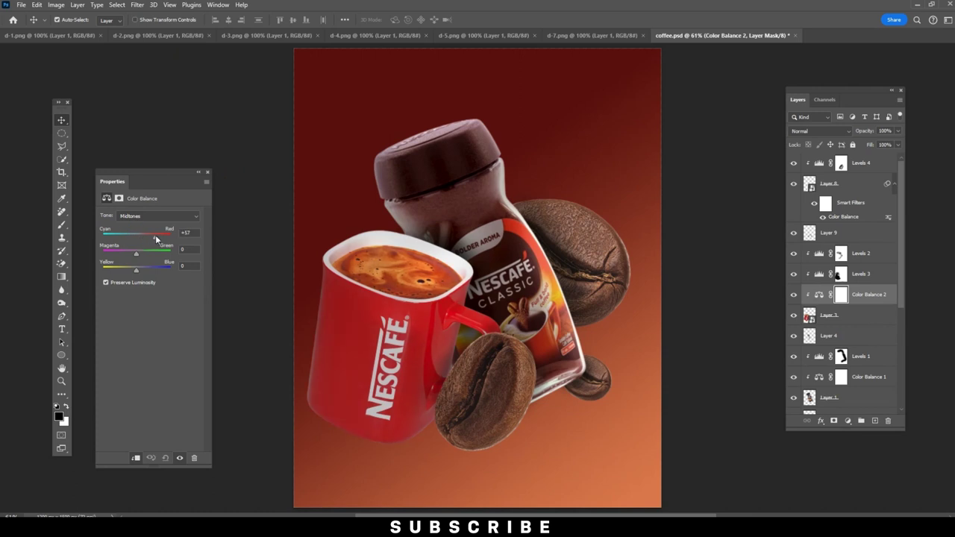
pyautogui.moveTo(136, 254); pyautogui.dragTo(143, 254)
pyautogui.moveTo(151, 270)
pyautogui.mouseDown()
pyautogui.moveTo(133, 271)
pyautogui.moveTo(146, 256)
pyautogui.mouseUp()
# Step: Push the mug's shadows toward red and magenta and its highlights toward yellow
pyautogui.click(162, 213)
pyautogui.click(144, 236)
pyautogui.moveTo(139, 251); pyautogui.dragTo(140, 253)
pyautogui.click(153, 216)
pyautogui.click(141, 237)
pyautogui.moveTo(138, 269); pyautogui.dragTo(125, 269)
pyautogui.click(207, 172)
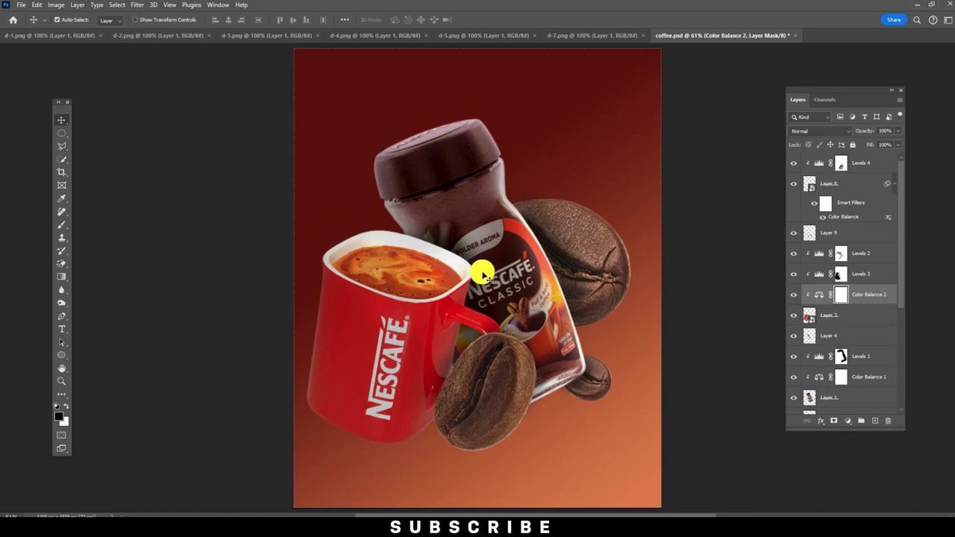
pyautogui.doubleClick(820, 274)
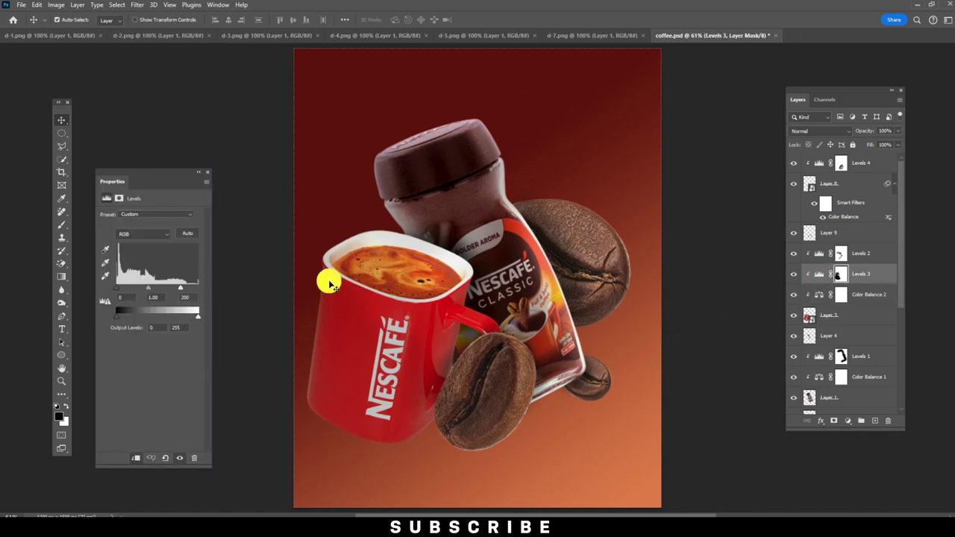
# Step: Lower the mug's Levels 3 output white to 199, then drag the diagonal d-1.png bean into the poster
pyautogui.moveTo(197, 318); pyautogui.dragTo(180, 317)
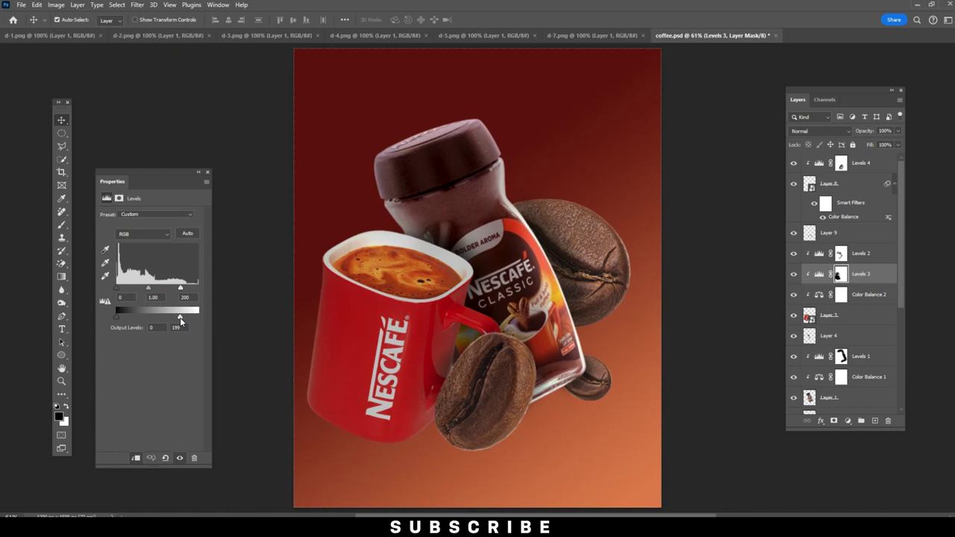
pyautogui.click(207, 173)
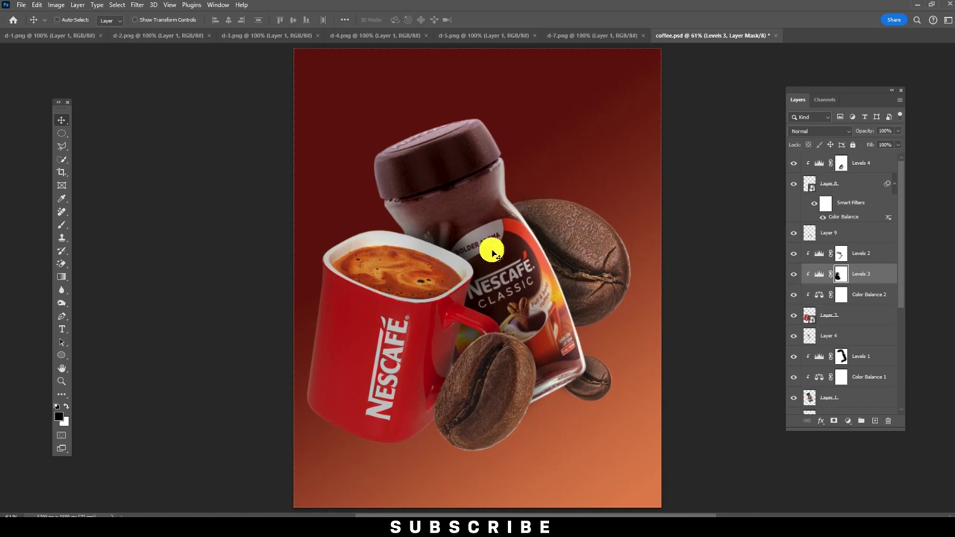
pyautogui.click(589, 35)
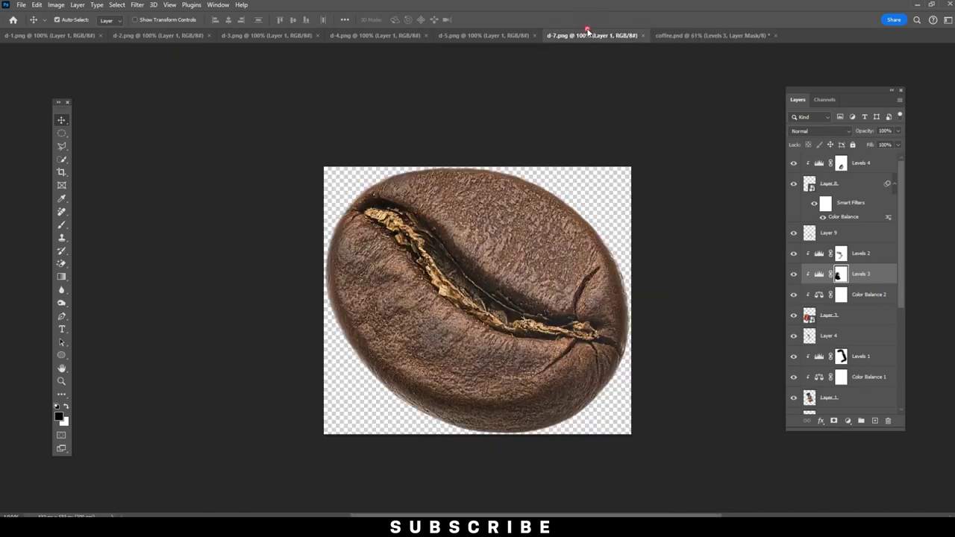
pyautogui.click(491, 36)
pyautogui.click(389, 36)
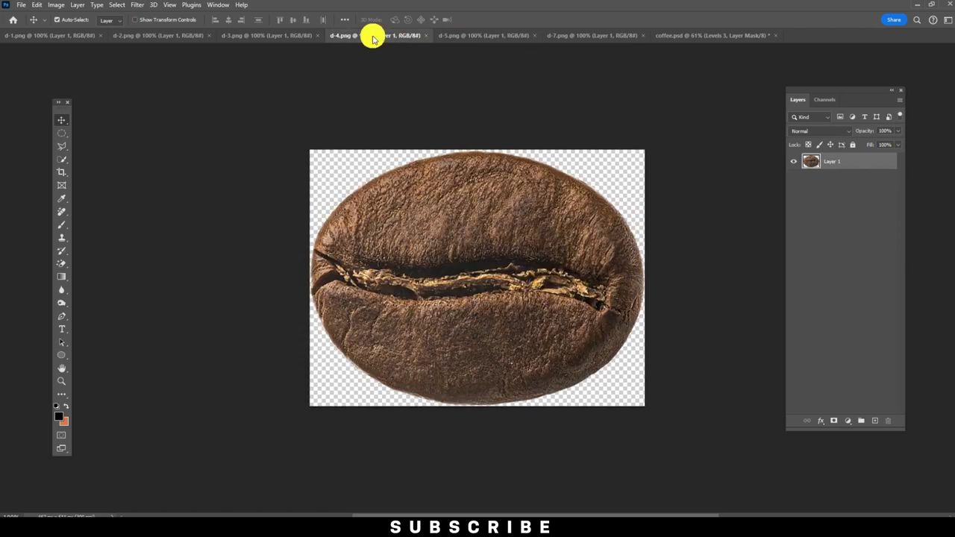
pyautogui.click(274, 35)
pyautogui.click(160, 37)
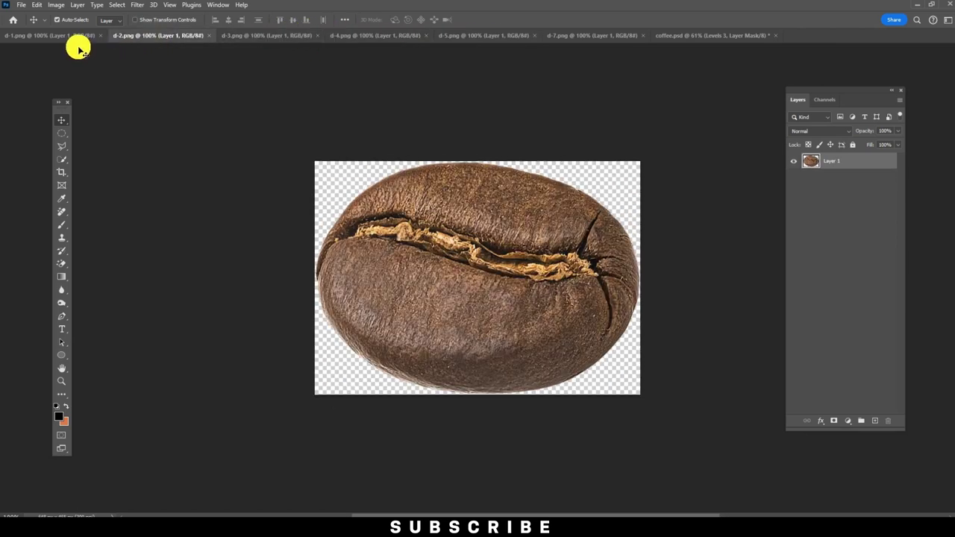
pyautogui.click(76, 39)
pyautogui.moveTo(547, 251)
pyautogui.mouseDown()
pyautogui.moveTo(741, 46)
pyautogui.moveTo(399, 313)
pyautogui.mouseUp()
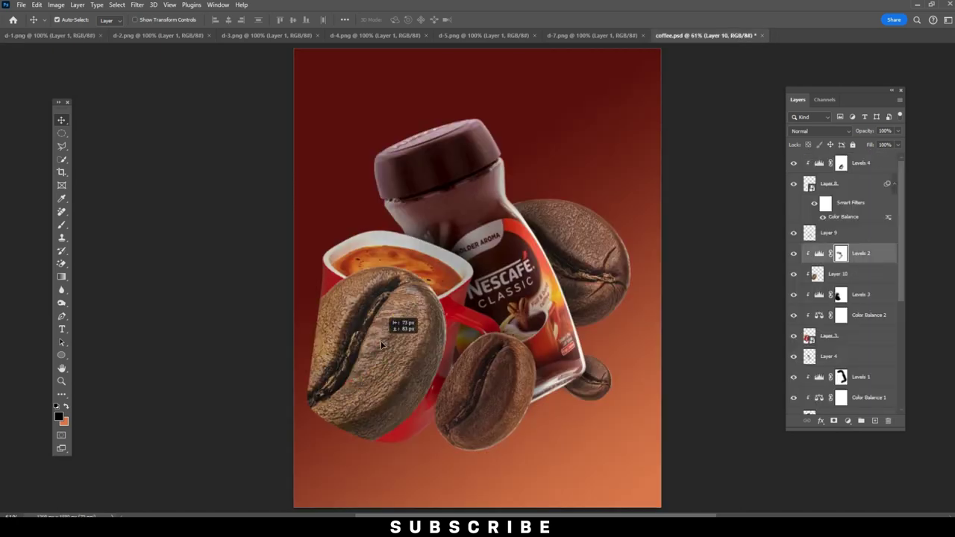
# Step: Redo the bean drop into the poster and convert Layer 10 to a smart object
pyautogui.hotkey('ctrl', 'z')
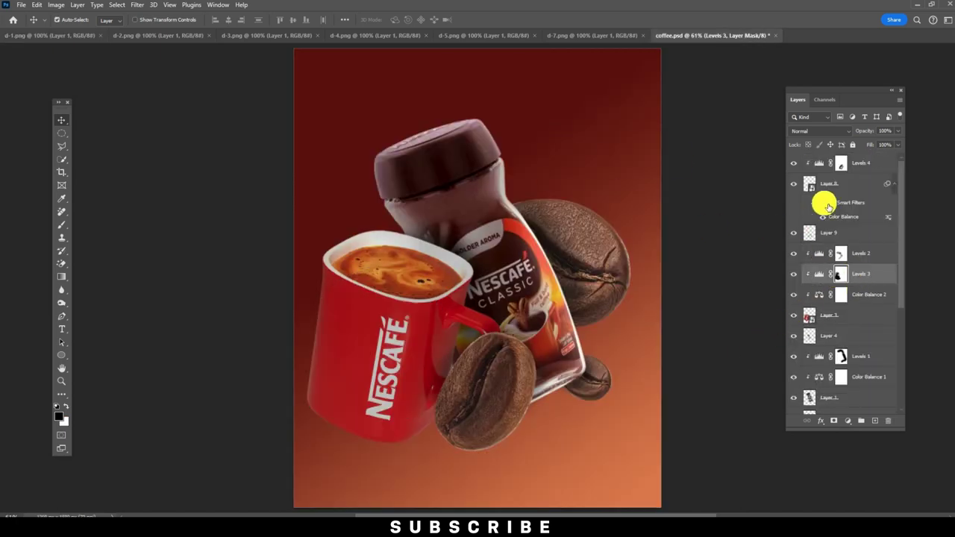
pyautogui.click(45, 35)
pyautogui.moveTo(334, 298)
pyautogui.mouseDown()
pyautogui.moveTo(669, 78)
pyautogui.moveTo(394, 283)
pyautogui.moveTo(315, 429)
pyautogui.mouseUp()
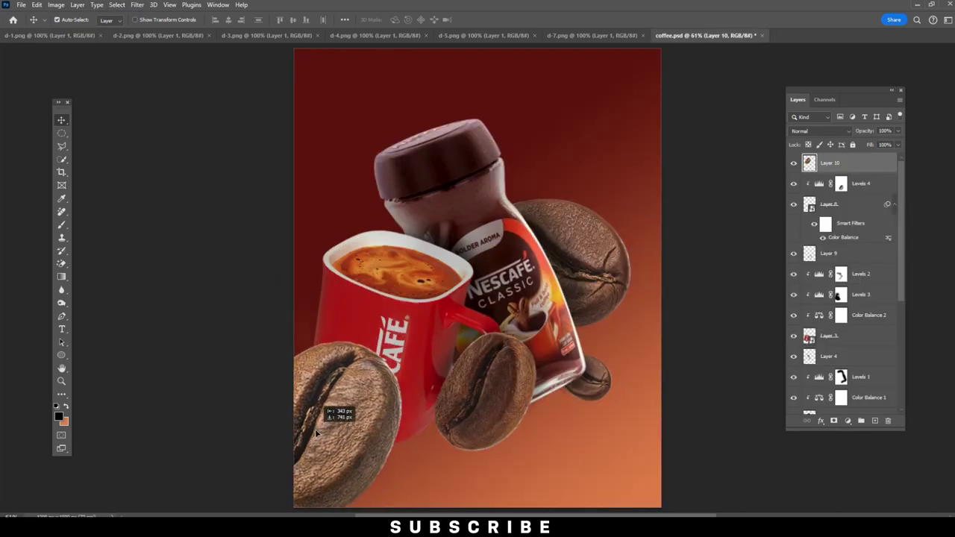
pyautogui.rightClick(840, 171)
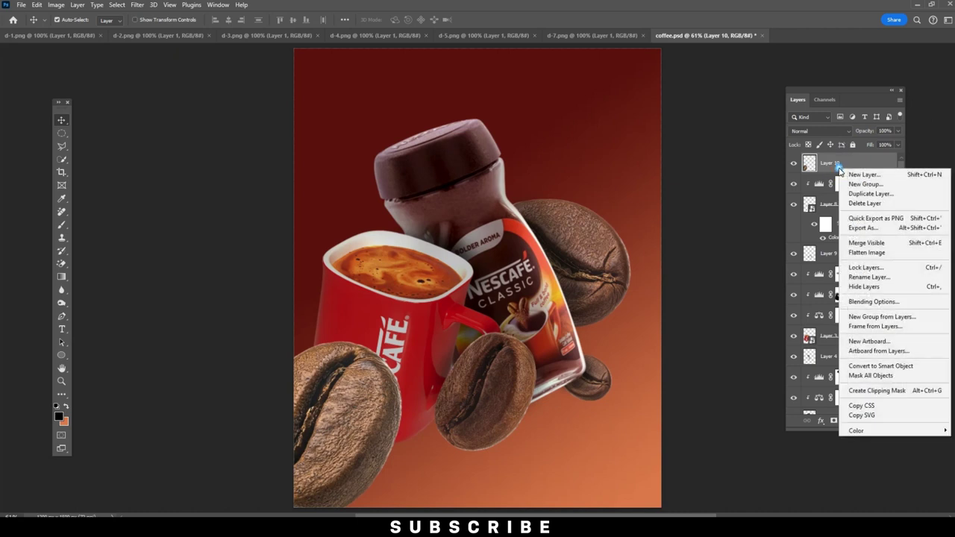
pyautogui.click(877, 366)
pyautogui.moveTo(346, 396); pyautogui.dragTo(326, 383)
# Step: Scale the bean to about 47% and tilt it slightly at the poster's lower-left edge
pyautogui.hotkey('ctrl', 't')
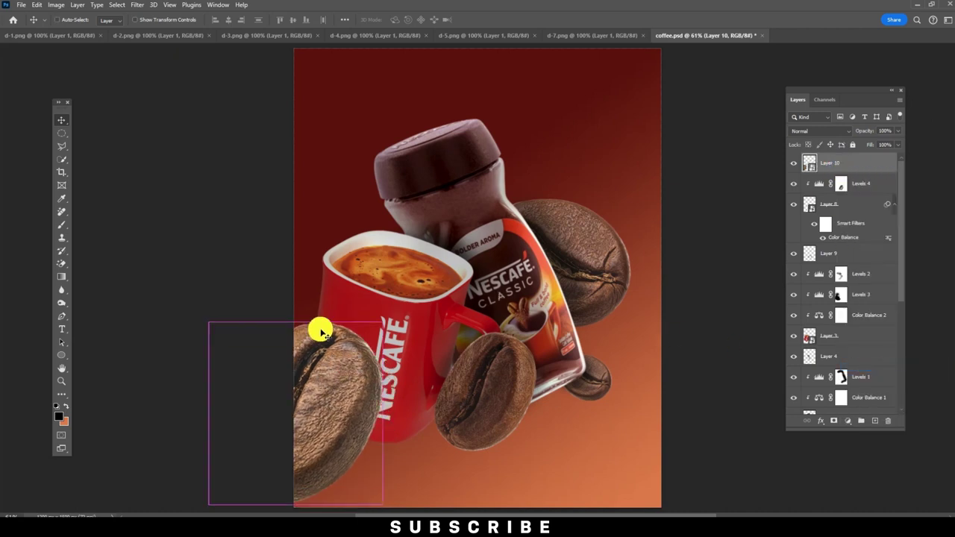
pyautogui.moveTo(382, 323)
pyautogui.mouseDown()
pyautogui.moveTo(341, 363)
pyautogui.moveTo(357, 434)
pyautogui.mouseUp()
pyautogui.moveTo(371, 391); pyautogui.dragTo(364, 415)
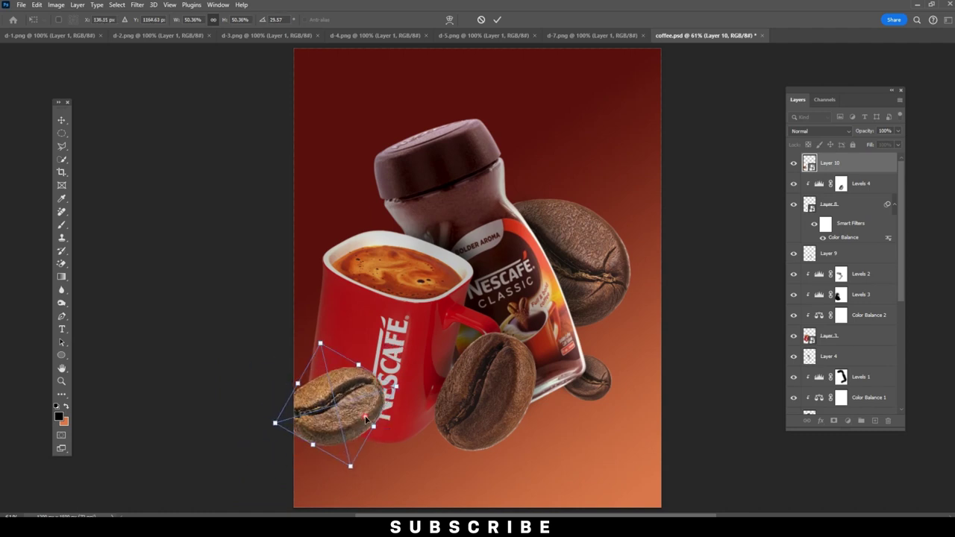
pyautogui.moveTo(309, 392); pyautogui.dragTo(330, 407)
pyautogui.moveTo(355, 362); pyautogui.dragTo(349, 373)
pyautogui.moveTo(331, 406); pyautogui.dragTo(336, 405)
pyautogui.press('Return')
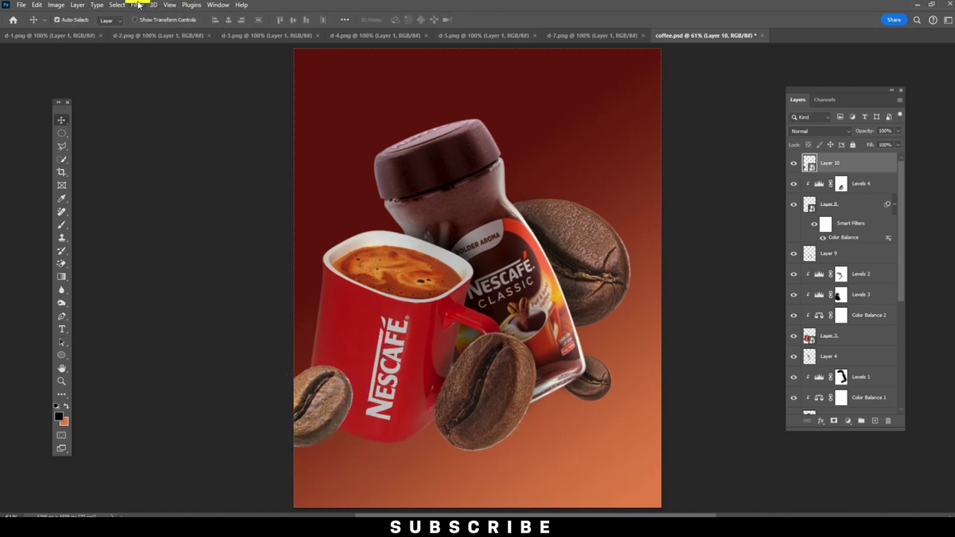
# Step: Apply a 3-pixel Gaussian Blur to the small left bean
pyautogui.click(138, 4)
pyautogui.click(287, 171)
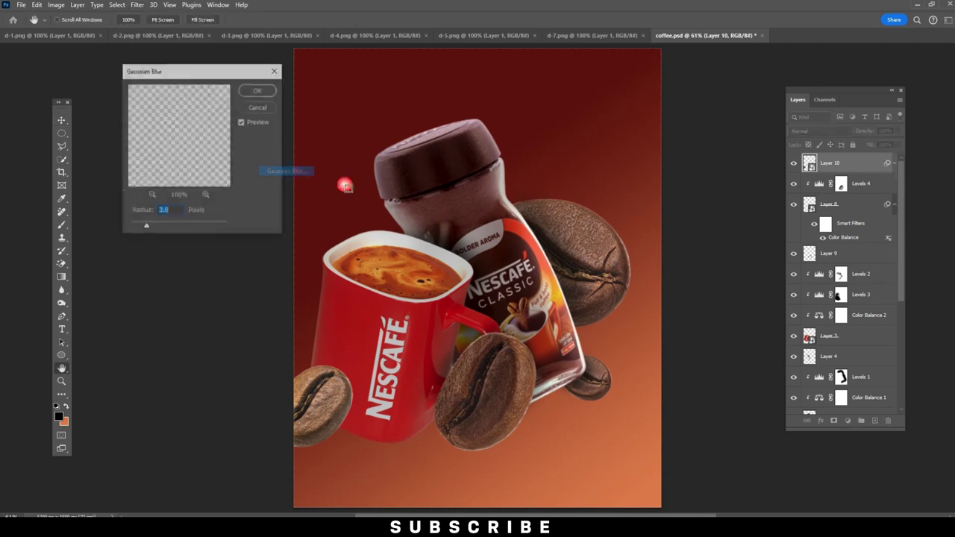
pyautogui.click(257, 90)
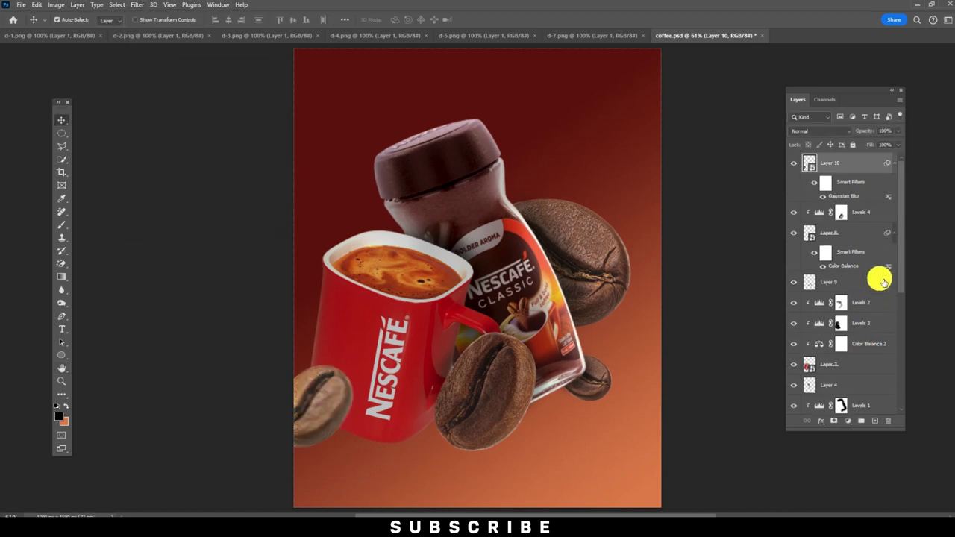
# Step: Paint a faint shadow by the mug's lower left on a new layer at 72% fill
pyautogui.click(875, 422)
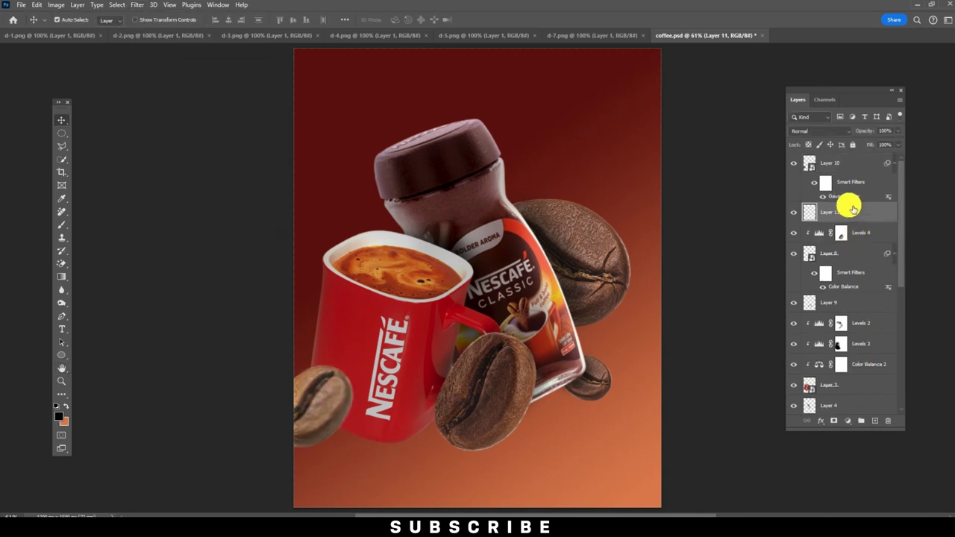
pyautogui.click(61, 225)
pyautogui.moveTo(431, 385); pyautogui.dragTo(352, 416)
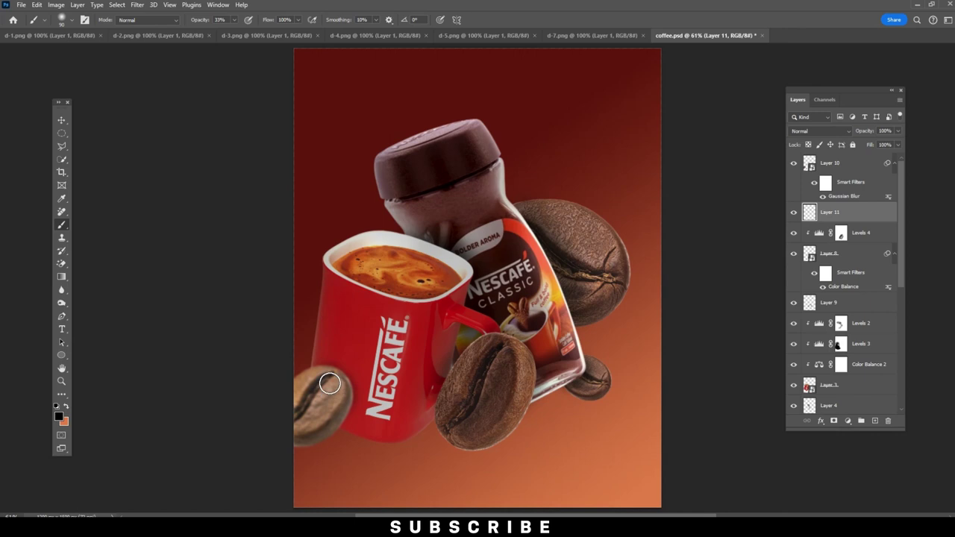
pyautogui.moveTo(333, 419); pyautogui.dragTo(354, 432)
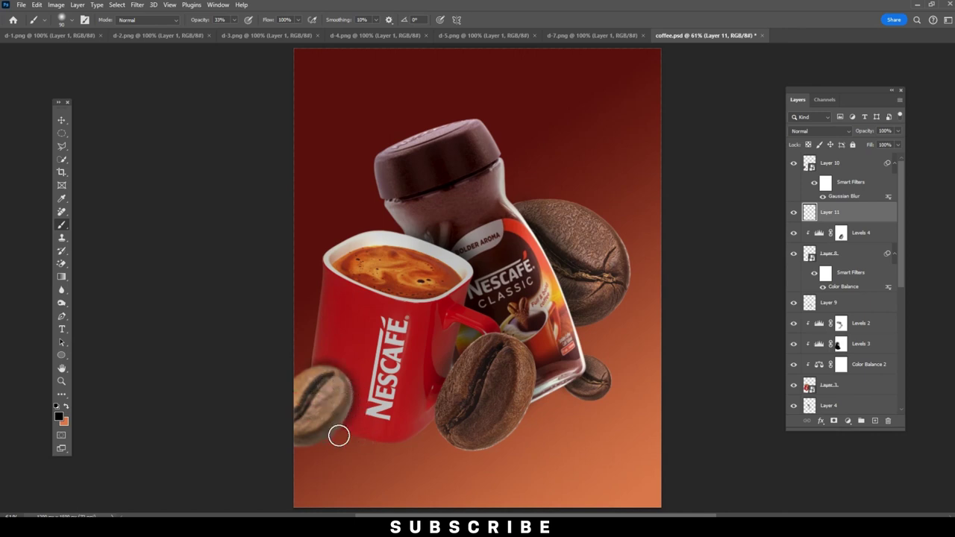
pyautogui.moveTo(294, 426); pyautogui.dragTo(341, 403)
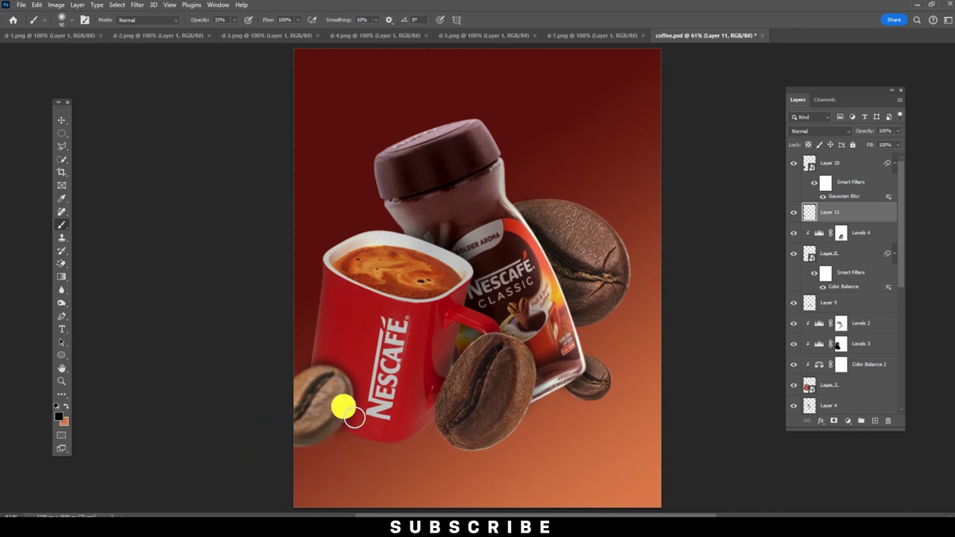
pyautogui.click(896, 145)
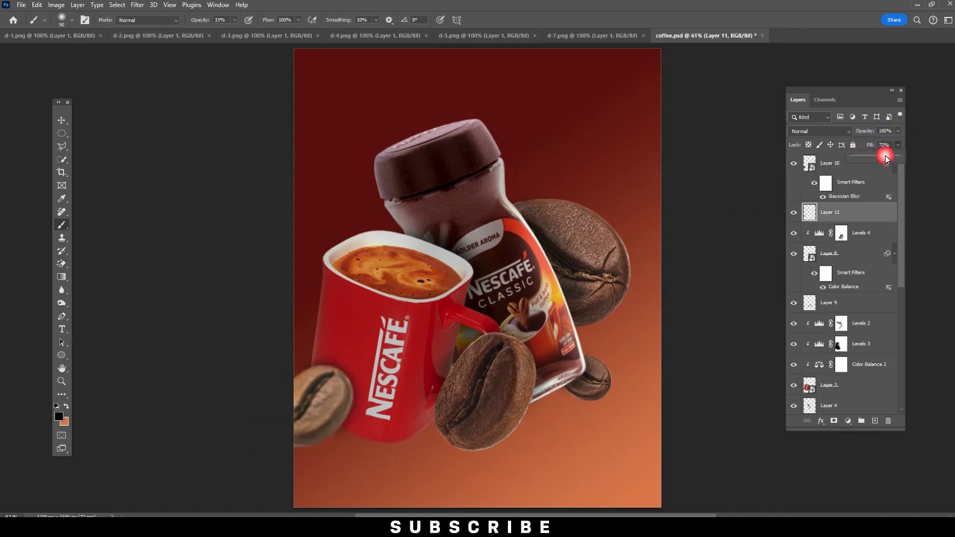
pyautogui.click(62, 120)
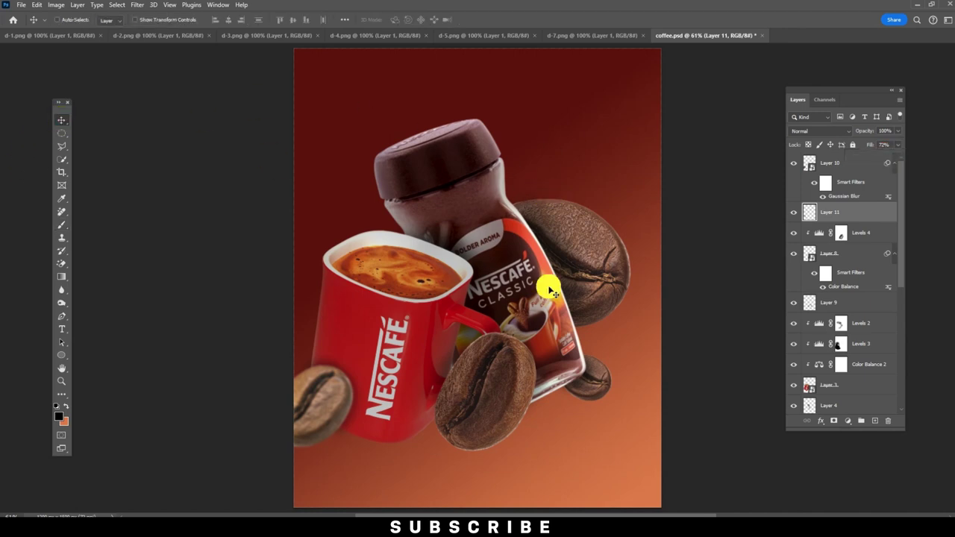
# Step: Warm the small bean with a Color Balance of red +15
pyautogui.keyDown('ctrl'); pyautogui.click(311, 422); pyautogui.keyUp('ctrl')
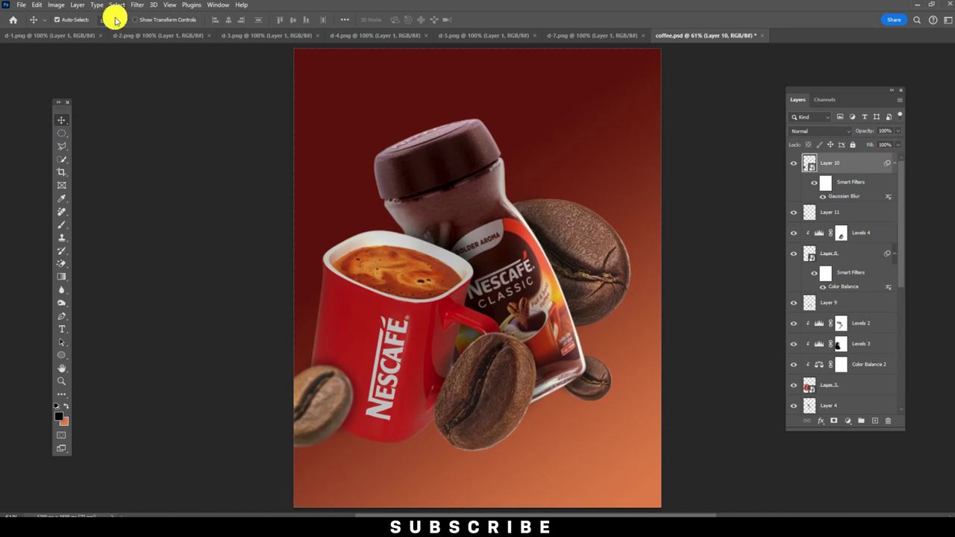
pyautogui.click(56, 4)
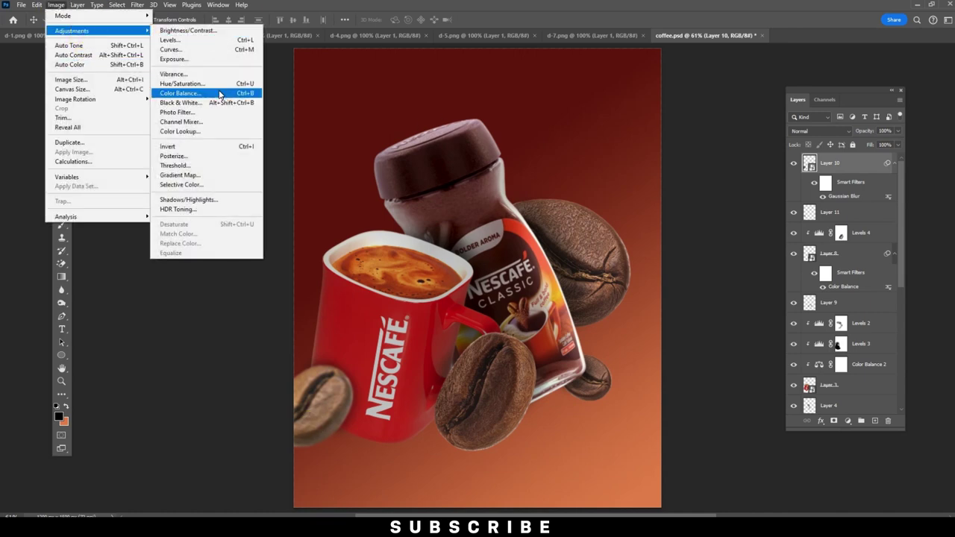
pyautogui.click(218, 93)
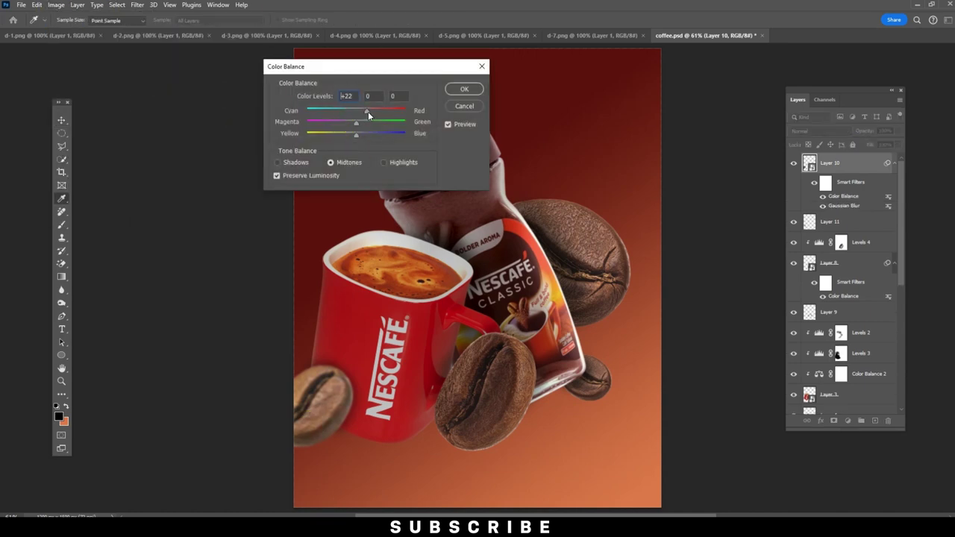
pyautogui.moveTo(368, 112); pyautogui.dragTo(363, 111)
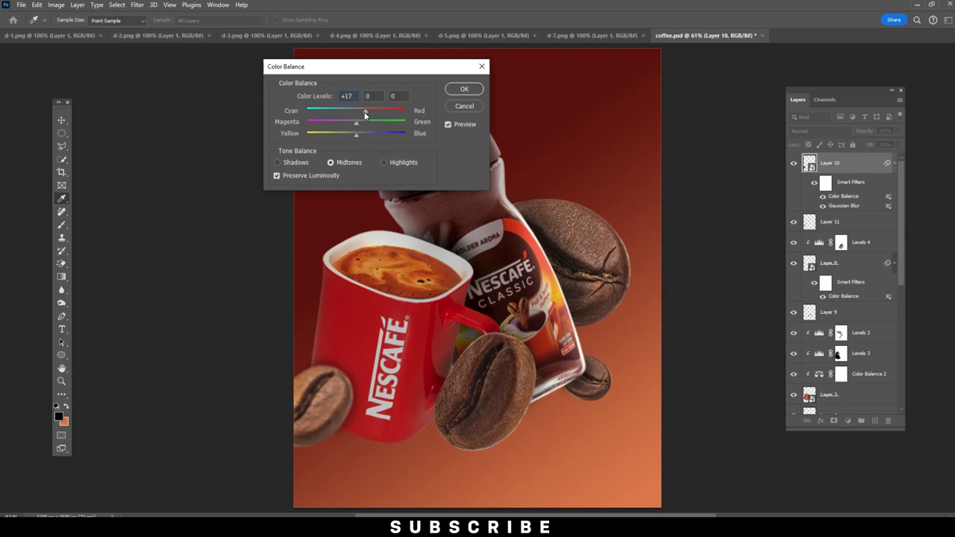
pyautogui.click(467, 90)
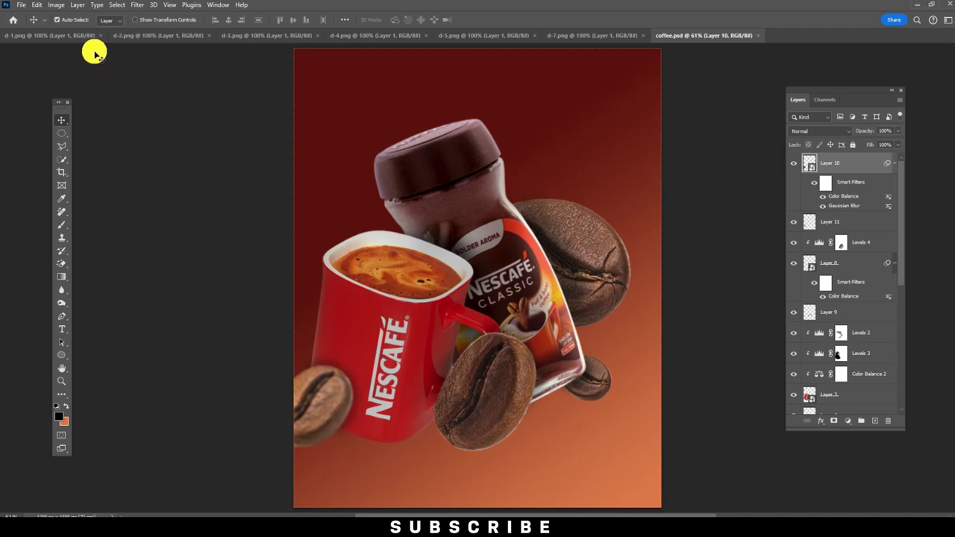
# Step: Bring the d-1.png bean into the poster as Layer 12 and move it behind the jar
pyautogui.click(41, 35)
pyautogui.moveTo(518, 251)
pyautogui.mouseDown()
pyautogui.moveTo(683, 37)
pyautogui.moveTo(437, 149)
pyautogui.mouseUp()
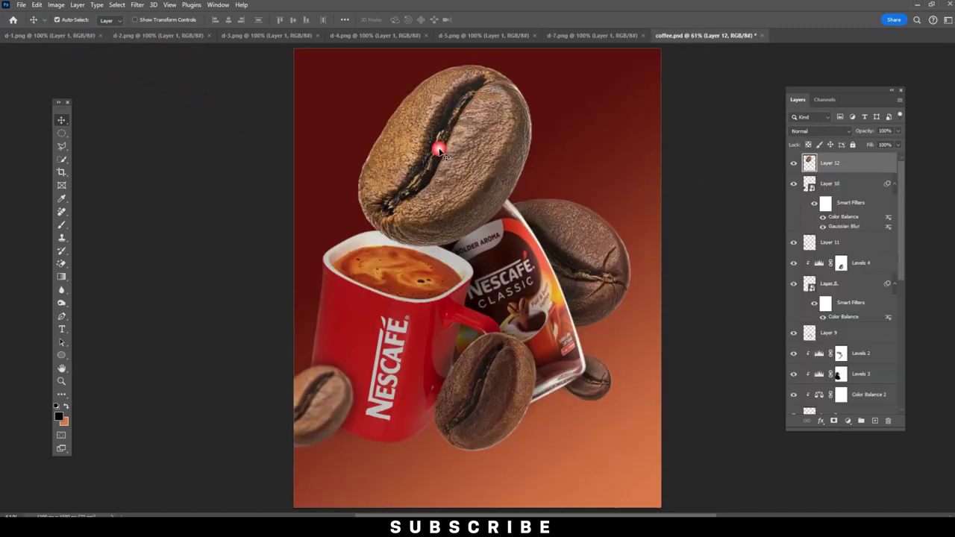
pyautogui.moveTo(863, 173); pyautogui.dragTo(856, 341)
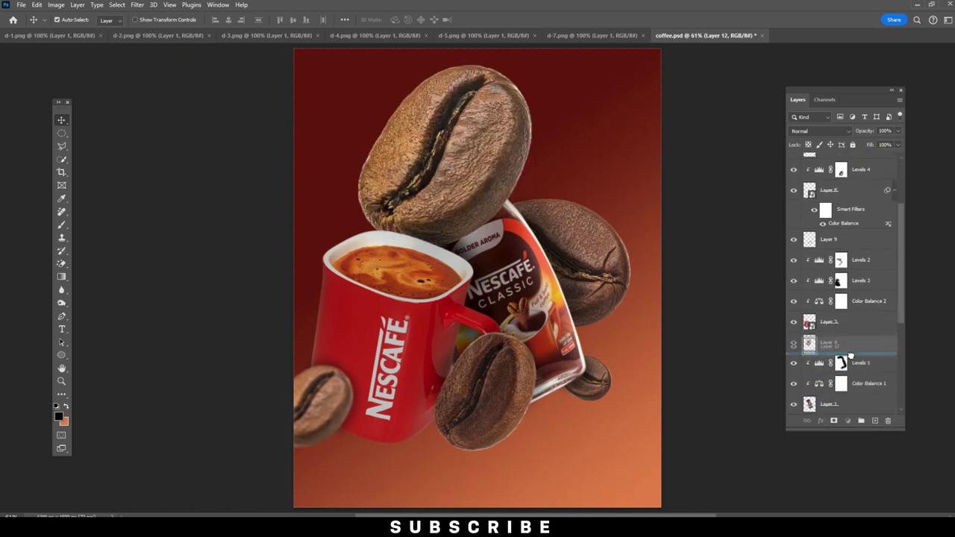
pyautogui.moveTo(855, 341)
pyautogui.mouseDown()
pyautogui.moveTo(859, 380)
pyautogui.moveTo(861, 345)
pyautogui.moveTo(818, 390)
pyautogui.mouseUp()
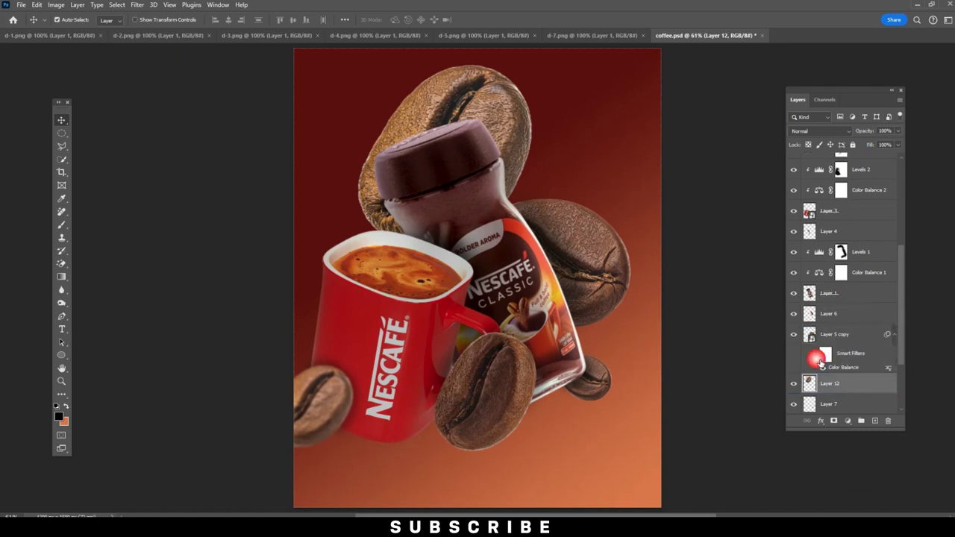
# Step: Shrink the bean to about 62%, tilt it, and tuck it behind the jar's upper left
pyautogui.click(37, 6)
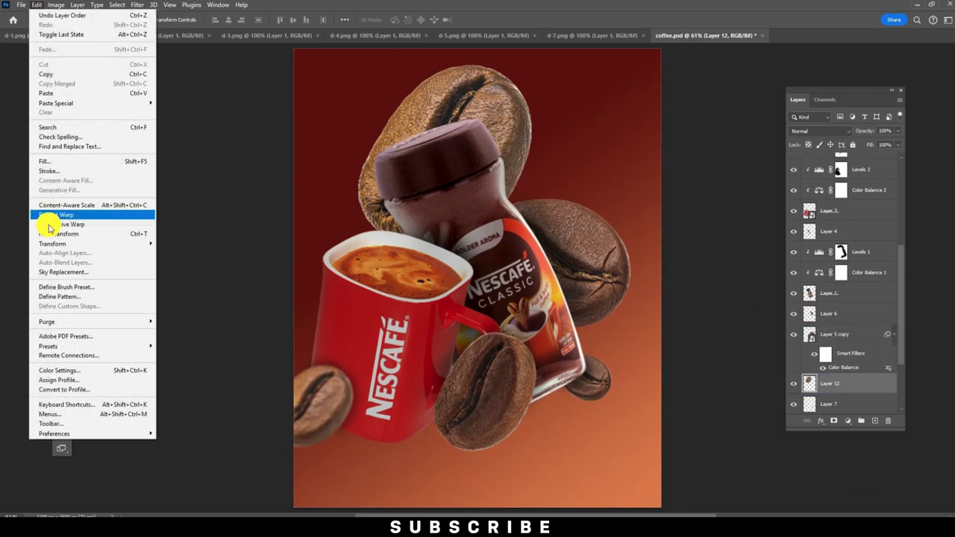
pyautogui.click(85, 237)
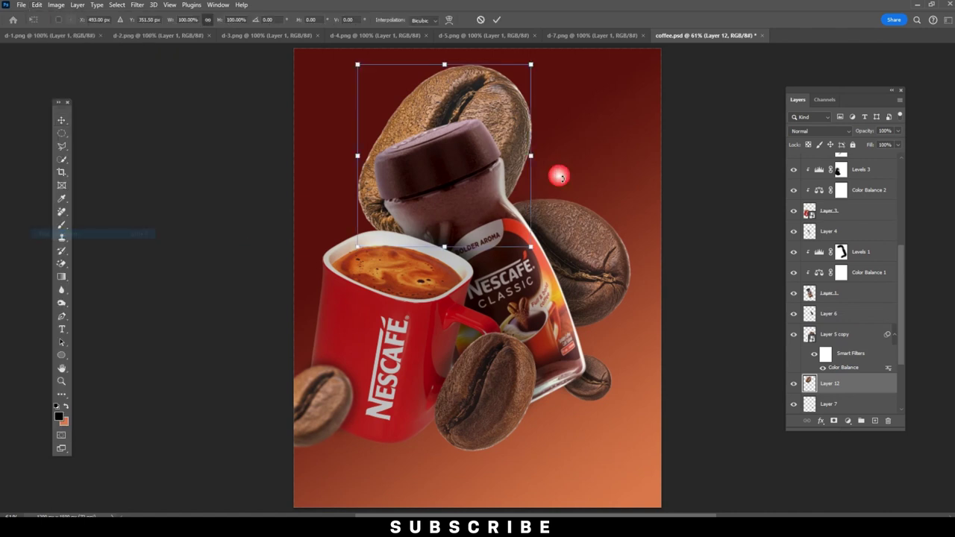
pyautogui.moveTo(536, 66)
pyautogui.mouseDown()
pyautogui.moveTo(479, 107)
pyautogui.moveTo(389, 218)
pyautogui.mouseUp()
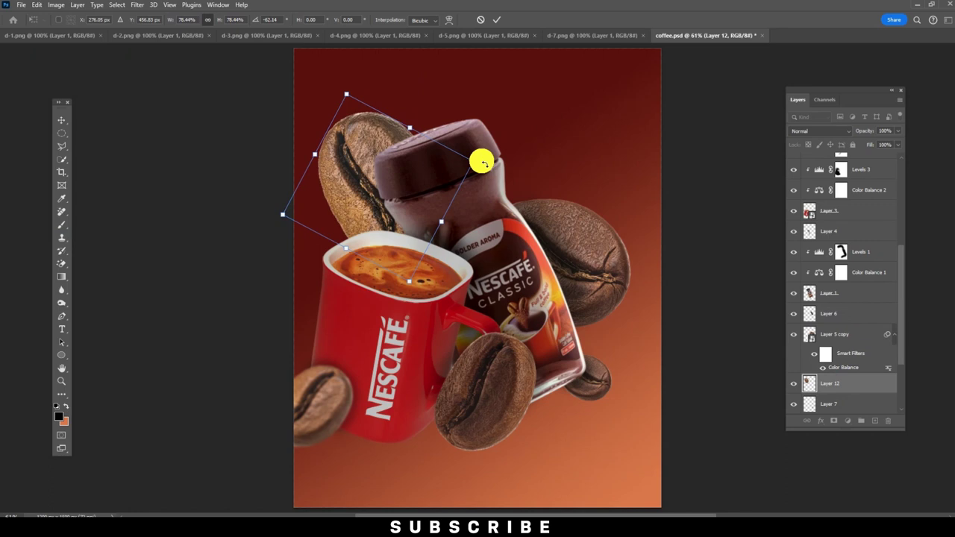
pyautogui.moveTo(483, 162); pyautogui.dragTo(448, 153)
pyautogui.moveTo(403, 187); pyautogui.dragTo(332, 202)
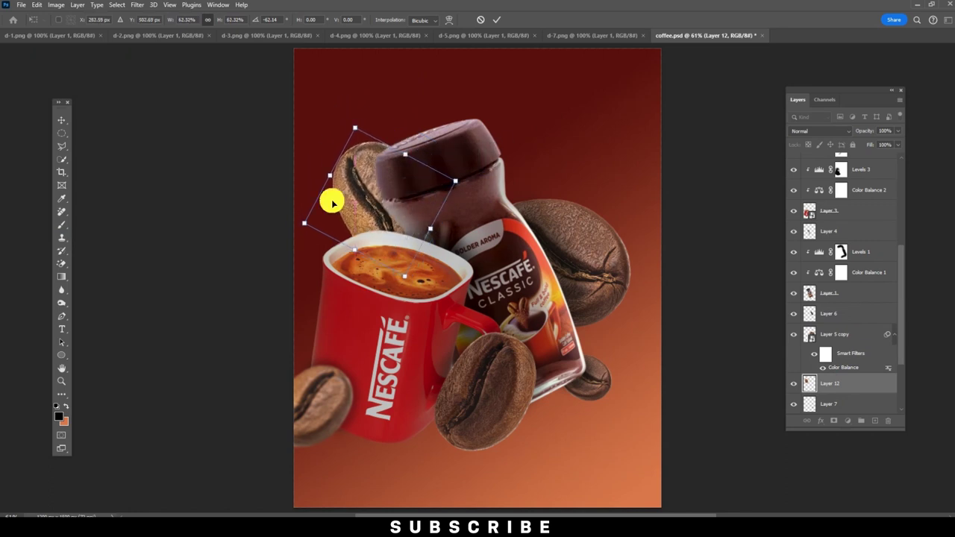
pyautogui.press('Return')
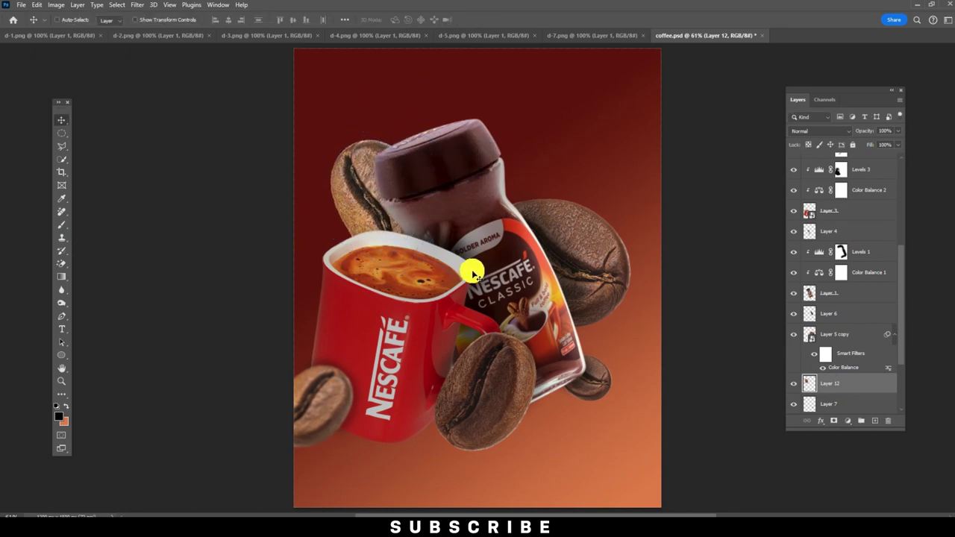
# Step: Warm the Layer 12 bean with a Color Balance of red +44 and a slight magenta shift
pyautogui.rightClick(825, 384)
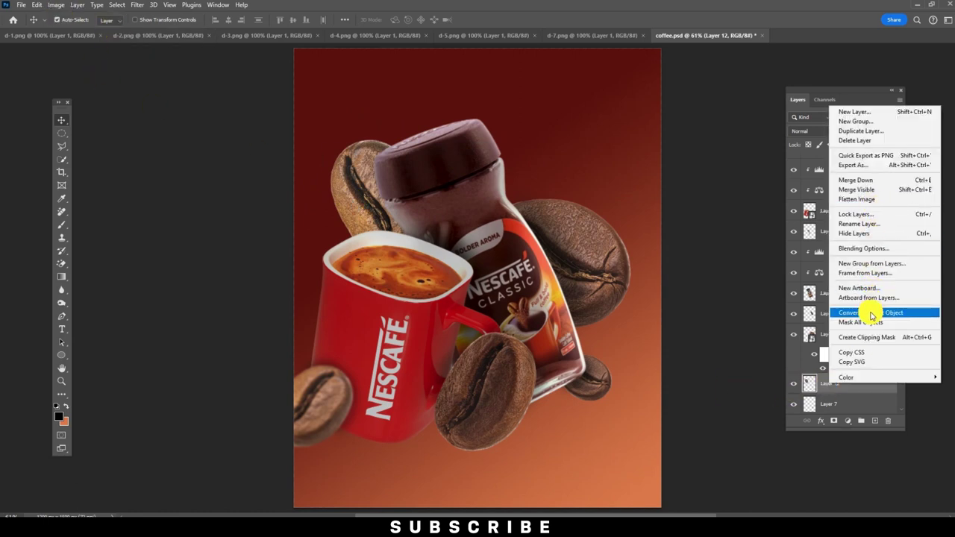
pyautogui.press('Escape')
pyautogui.click(56, 5)
pyautogui.moveTo(71, 31)
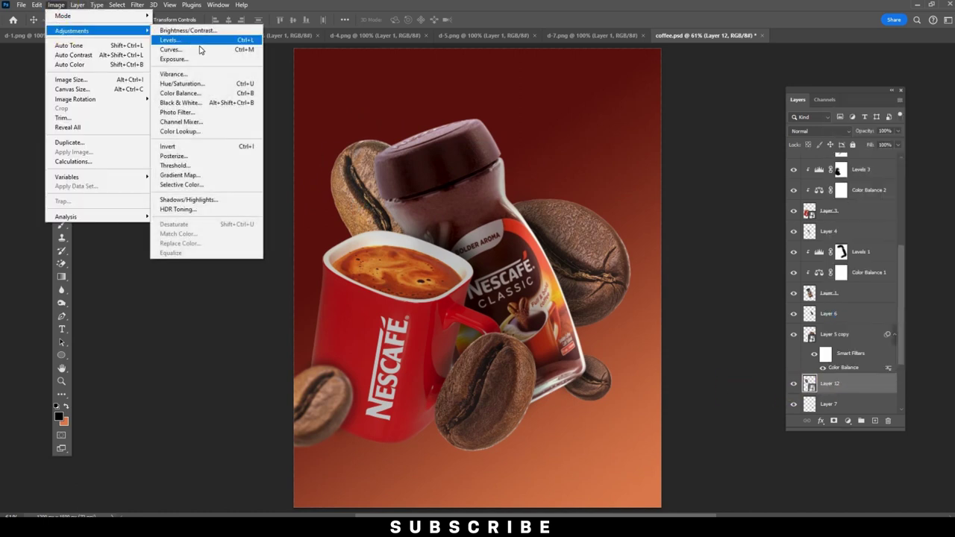
pyautogui.click(179, 84)
pyautogui.moveTo(360, 110); pyautogui.dragTo(369, 110)
pyautogui.moveTo(363, 70); pyautogui.dragTo(539, 207)
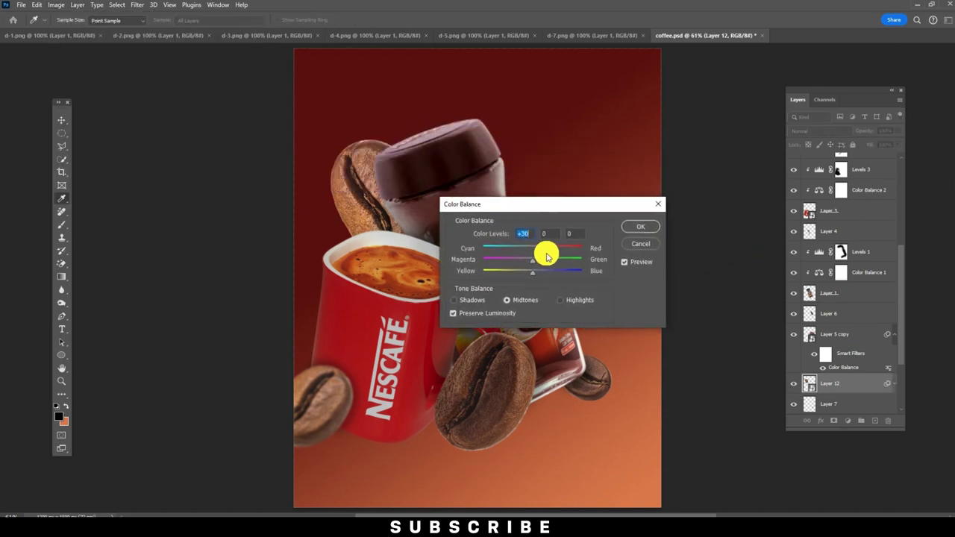
pyautogui.moveTo(555, 248); pyautogui.dragTo(554, 249)
pyautogui.click(636, 228)
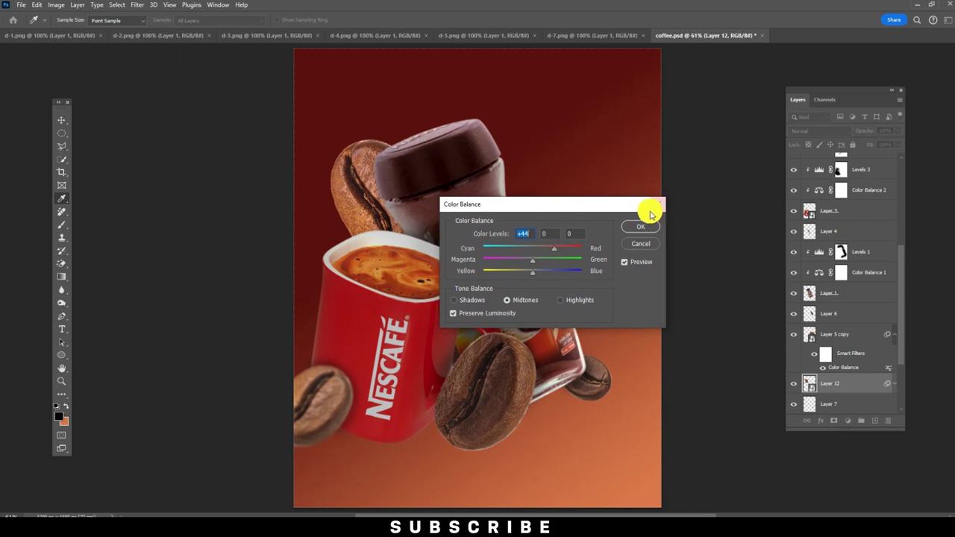
pyautogui.moveTo(574, 209); pyautogui.dragTo(638, 221)
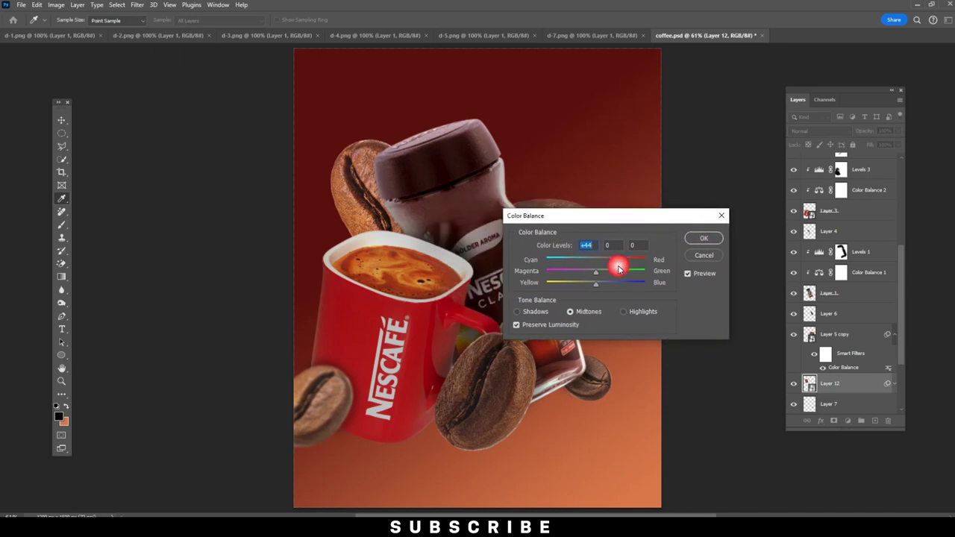
pyautogui.moveTo(589, 272); pyautogui.dragTo(581, 269)
pyautogui.click(704, 238)
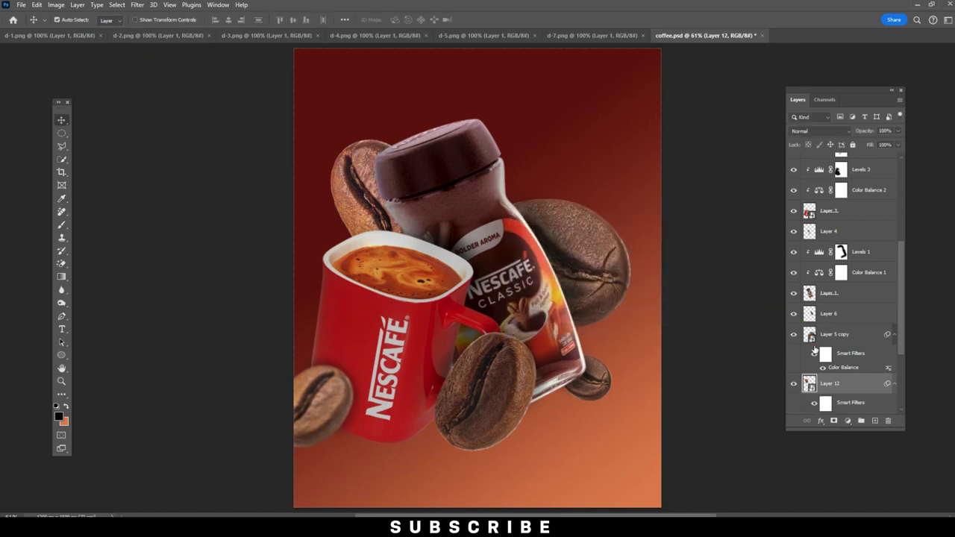
pyautogui.click(848, 421)
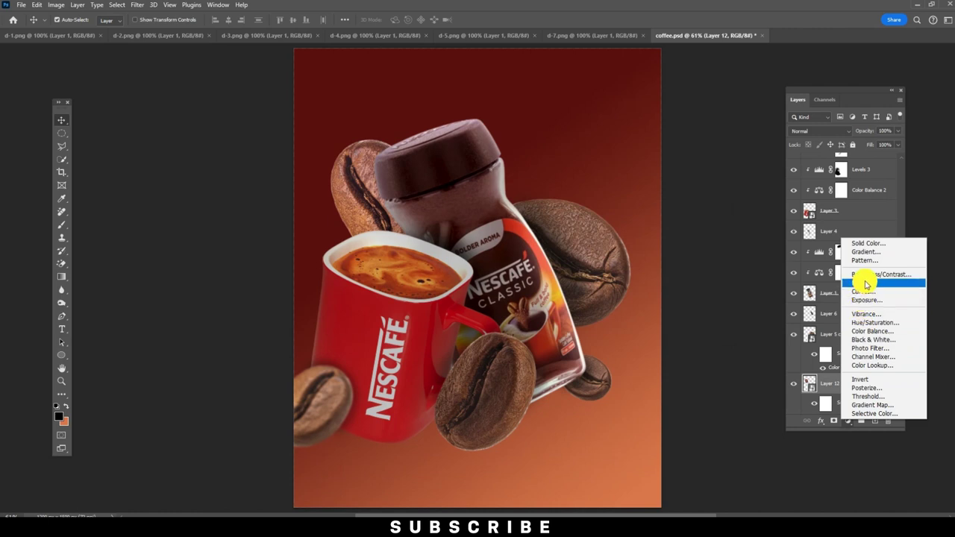
# Step: Add a Levels adjustment with input white 228, clipped to Layer 12
pyautogui.click(862, 283)
pyautogui.moveTo(198, 288); pyautogui.dragTo(170, 318)
pyautogui.click(125, 455)
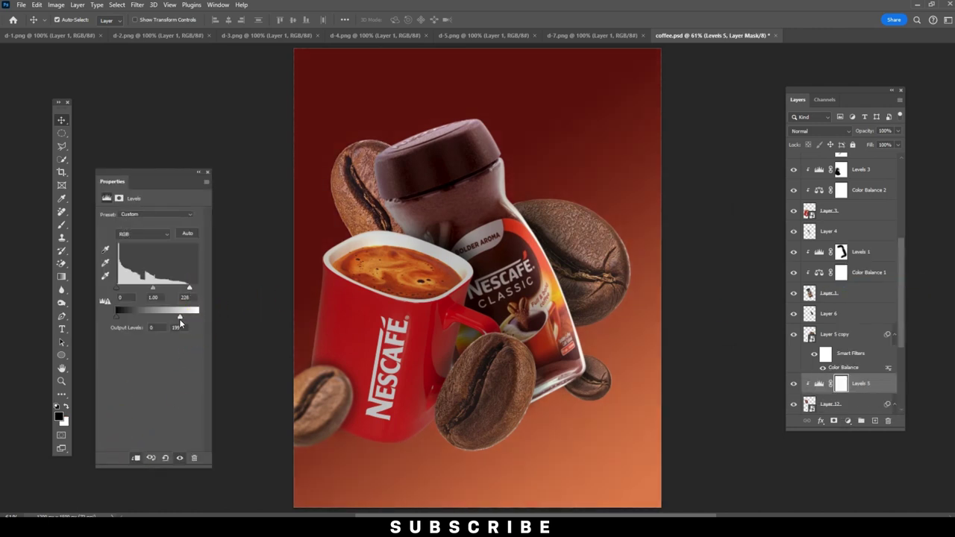
# Step: Paint the Levels mask at low opacity to relight the coffee surface and cup rim
pyautogui.click(59, 226)
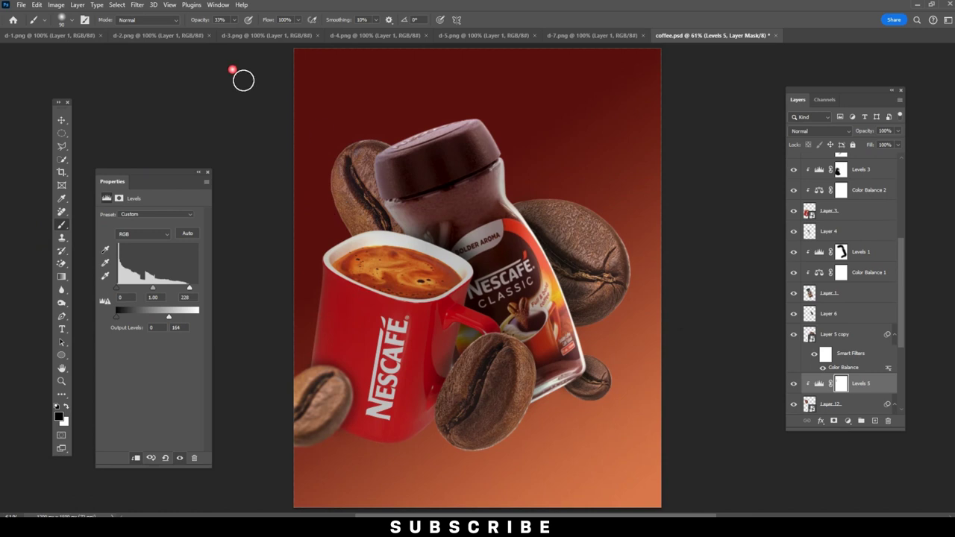
pyautogui.click(236, 23)
pyautogui.click(453, 53)
pyautogui.moveTo(400, 157); pyautogui.dragTo(363, 153)
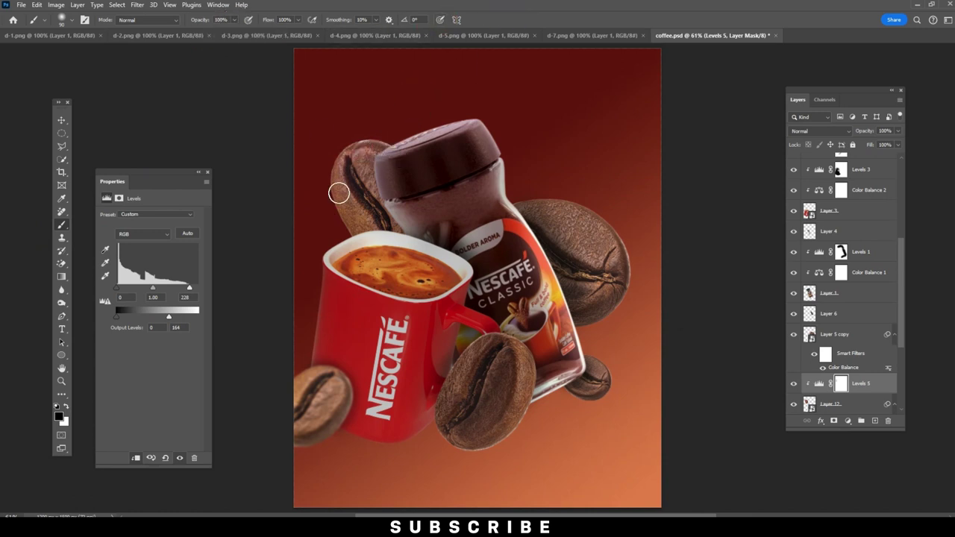
pyautogui.moveTo(376, 263); pyautogui.dragTo(346, 232)
pyautogui.click(403, 163)
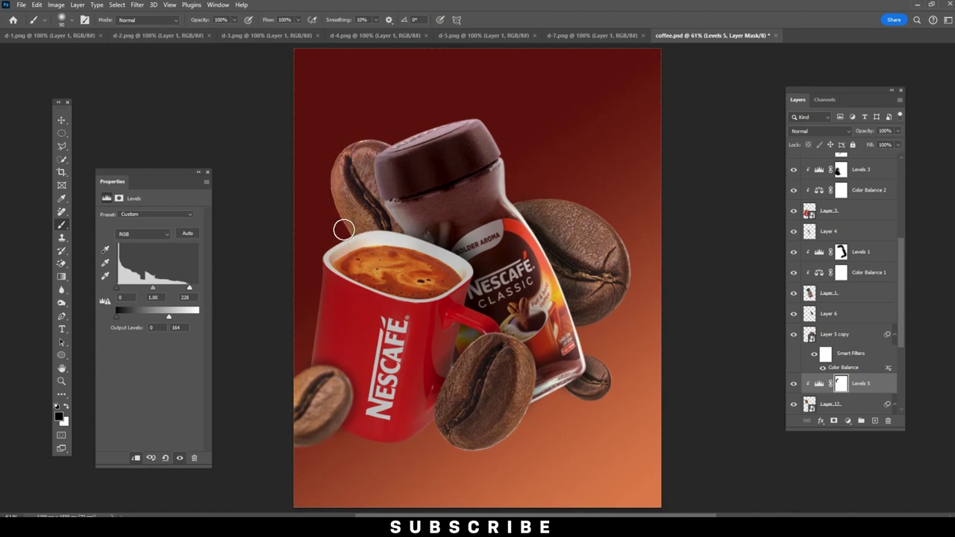
pyautogui.moveTo(390, 241); pyautogui.dragTo(401, 252)
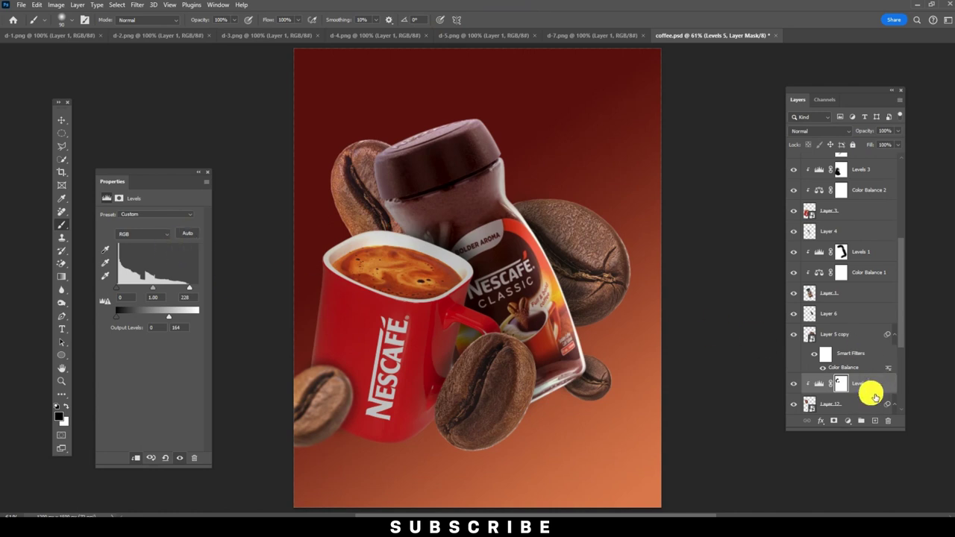
pyautogui.click(876, 421)
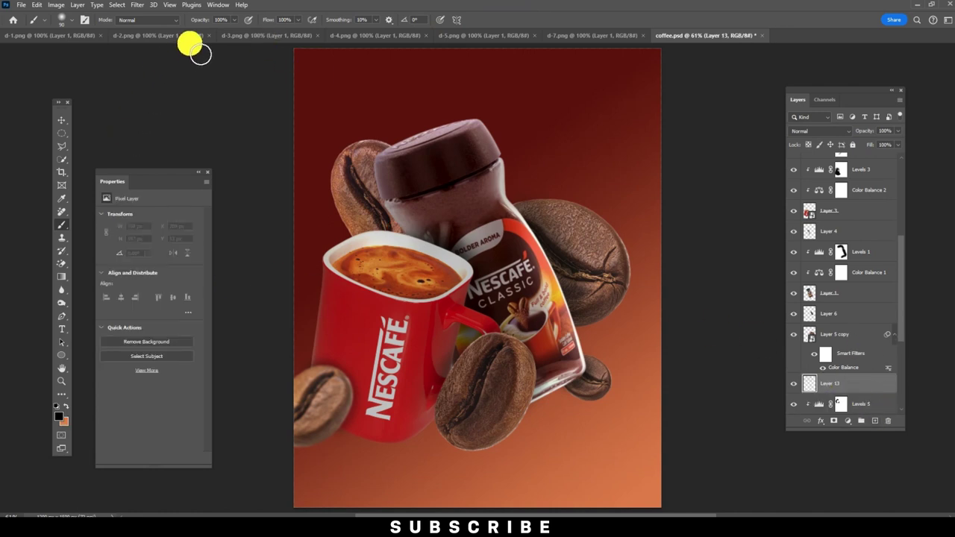
# Step: Paint soft 25%-opacity shading on Layer 13 over the bean and jar area
pyautogui.click(234, 20)
pyautogui.moveTo(409, 222)
pyautogui.mouseDown()
pyautogui.moveTo(407, 233)
pyautogui.moveTo(384, 182)
pyautogui.mouseUp()
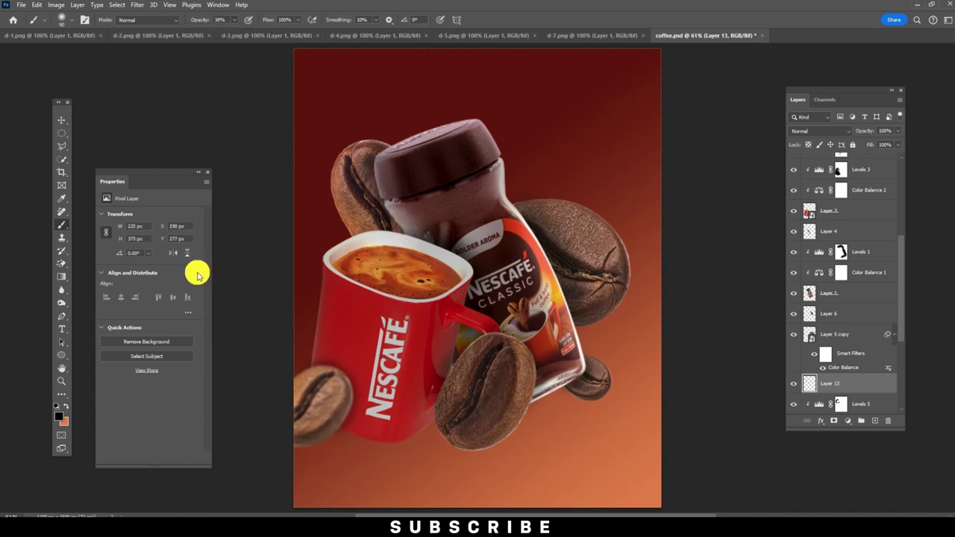
pyautogui.moveTo(112, 156); pyautogui.dragTo(346, 192)
pyautogui.click(232, 24)
pyautogui.moveTo(229, 33); pyautogui.dragTo(228, 34)
pyautogui.click(407, 200)
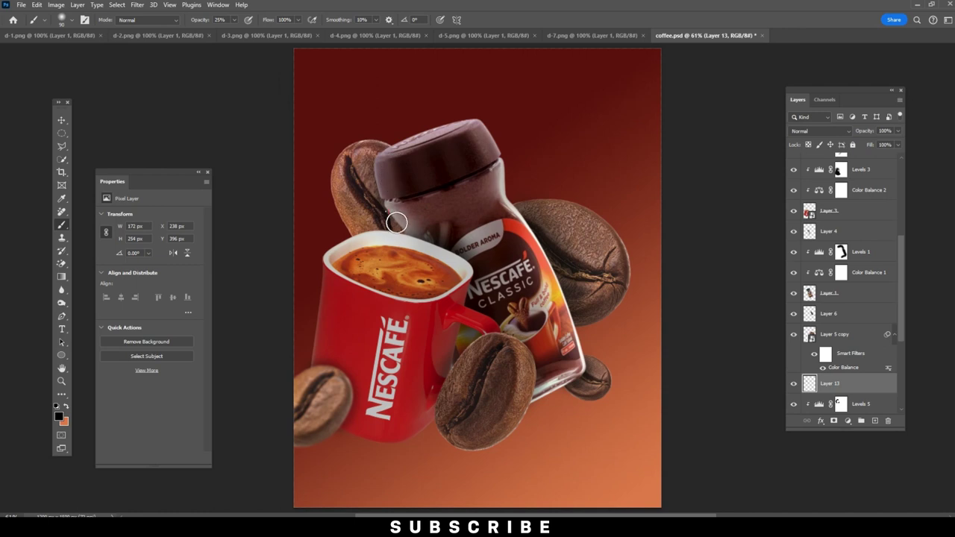
pyautogui.click(61, 120)
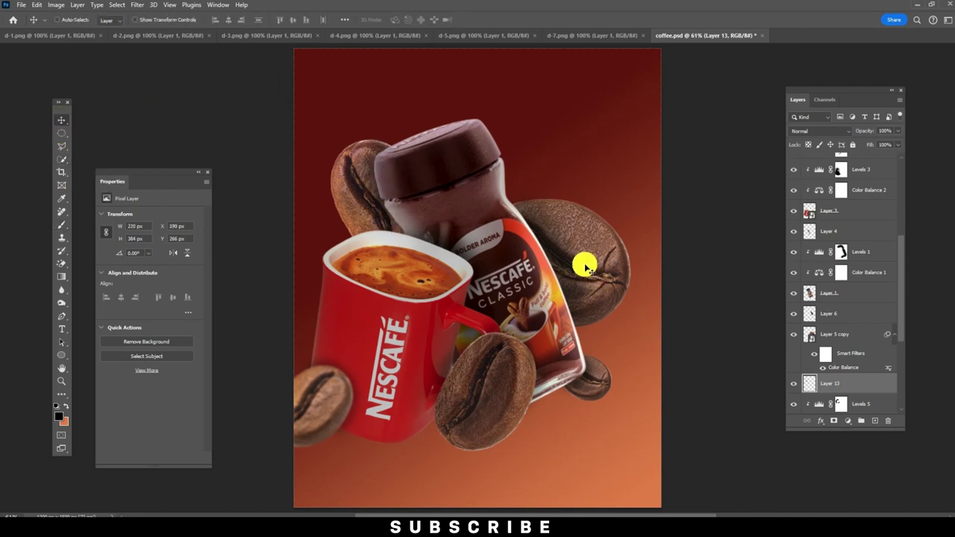
pyautogui.click(315, 418)
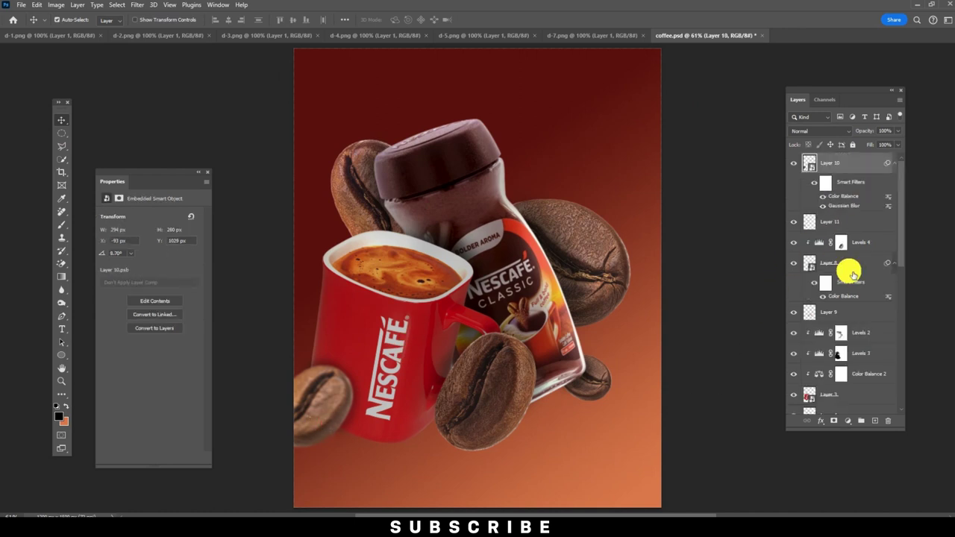
# Step: Add Levels 6 clipped to the blurred bean, lowering its output white to 192
pyautogui.click(847, 421)
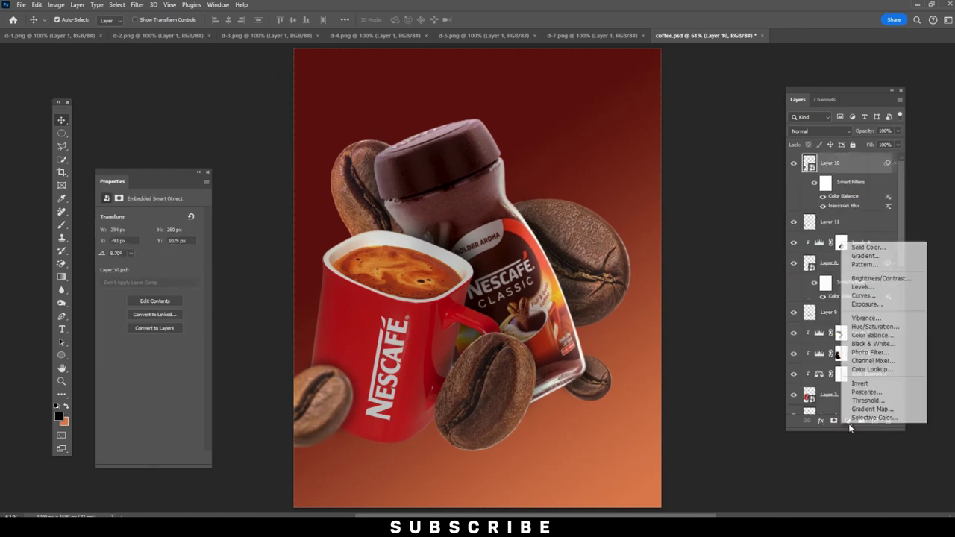
pyautogui.click(880, 288)
pyautogui.moveTo(197, 316); pyautogui.dragTo(177, 316)
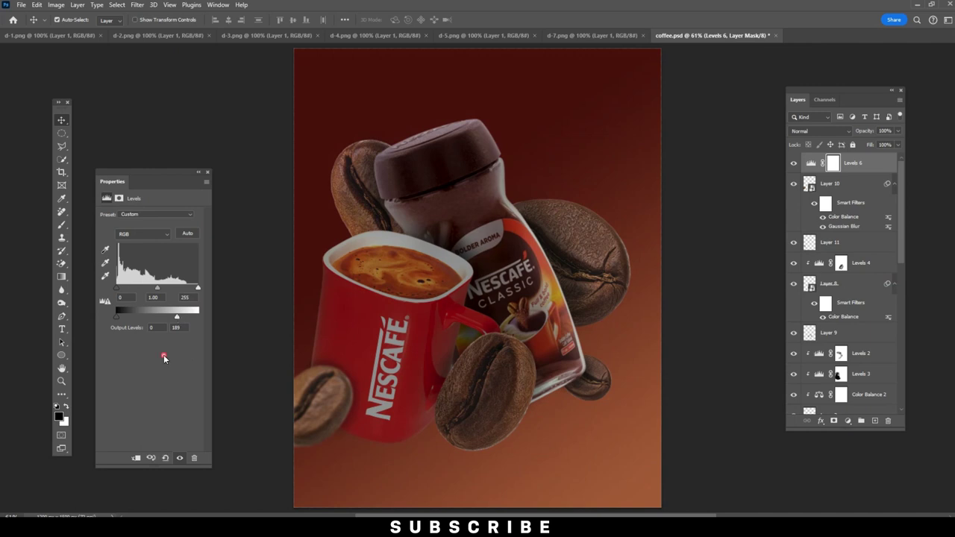
pyautogui.click(136, 458)
pyautogui.moveTo(174, 319); pyautogui.dragTo(170, 319)
# Step: Paint the Levels 6 mask along the mug's left edge and over the bean
pyautogui.click(61, 224)
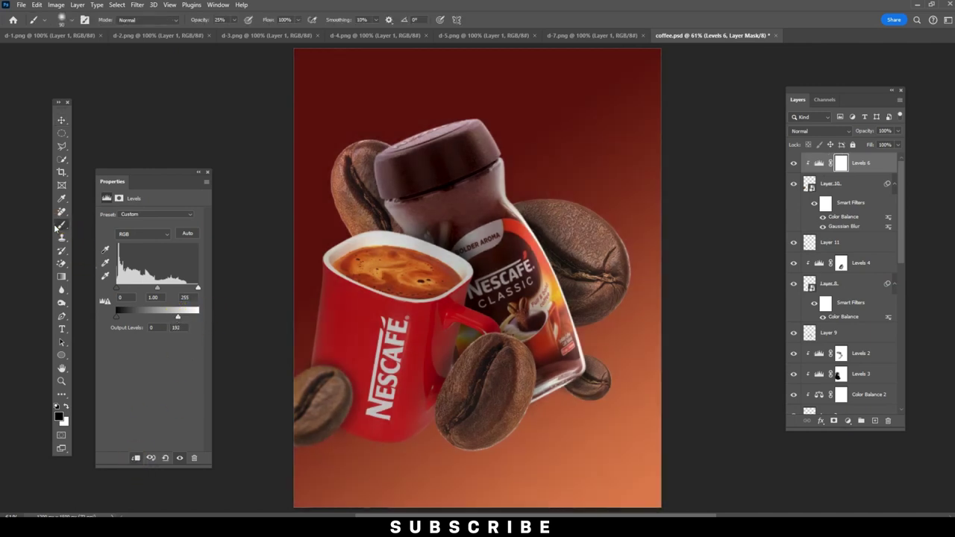
pyautogui.click(233, 20)
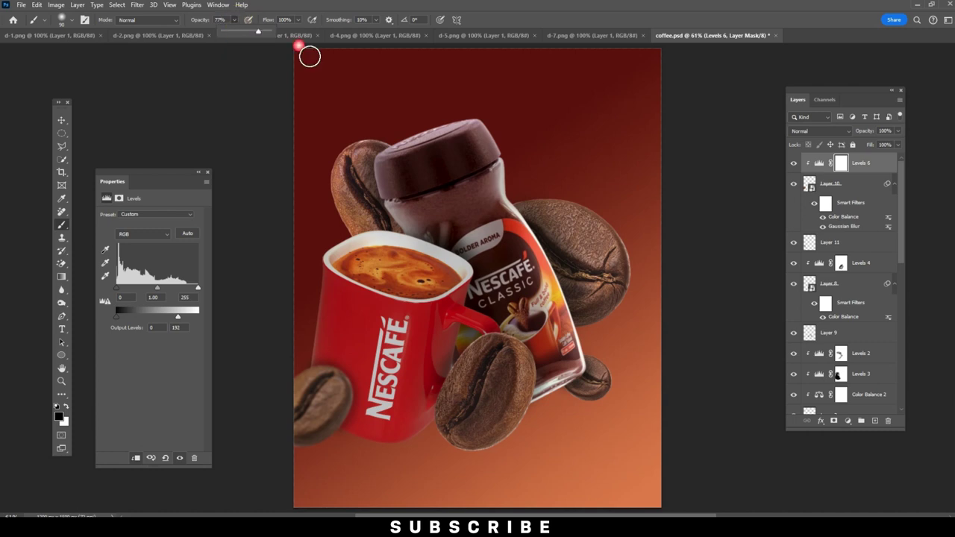
pyautogui.moveTo(374, 364); pyautogui.dragTo(321, 380)
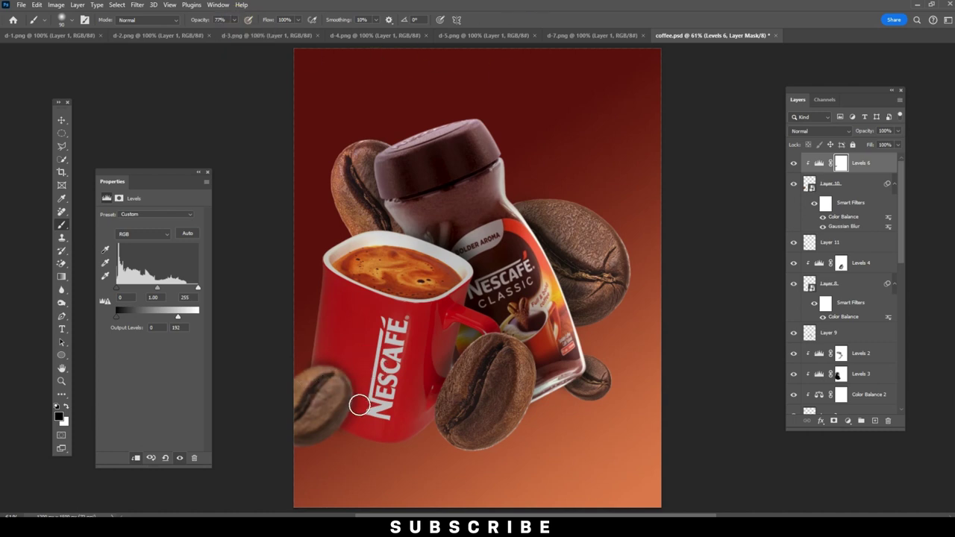
pyautogui.moveTo(354, 418); pyautogui.dragTo(336, 451)
# Step: Copy another coffee bean into coffee.psd and convert it to smart object Layer 14
pyautogui.click(72, 132)
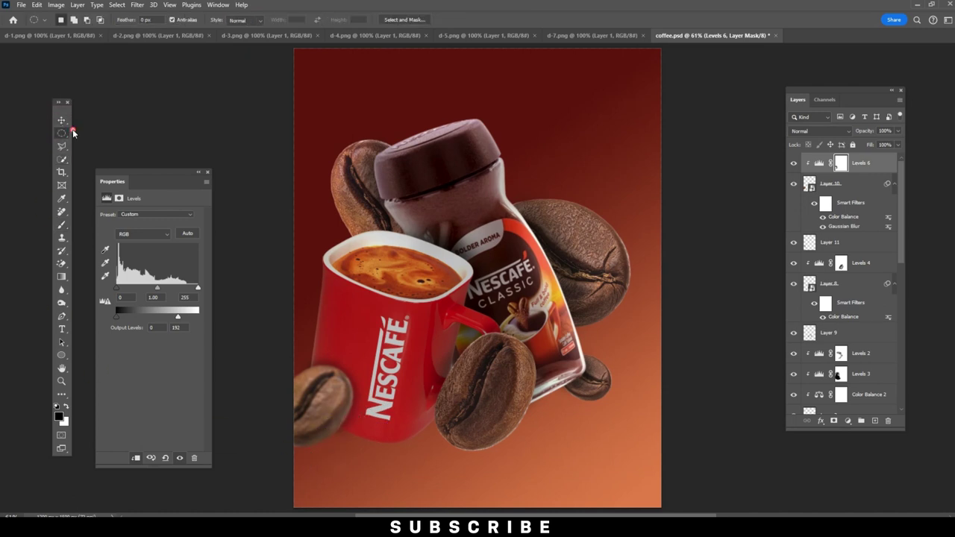
pyautogui.click(590, 35)
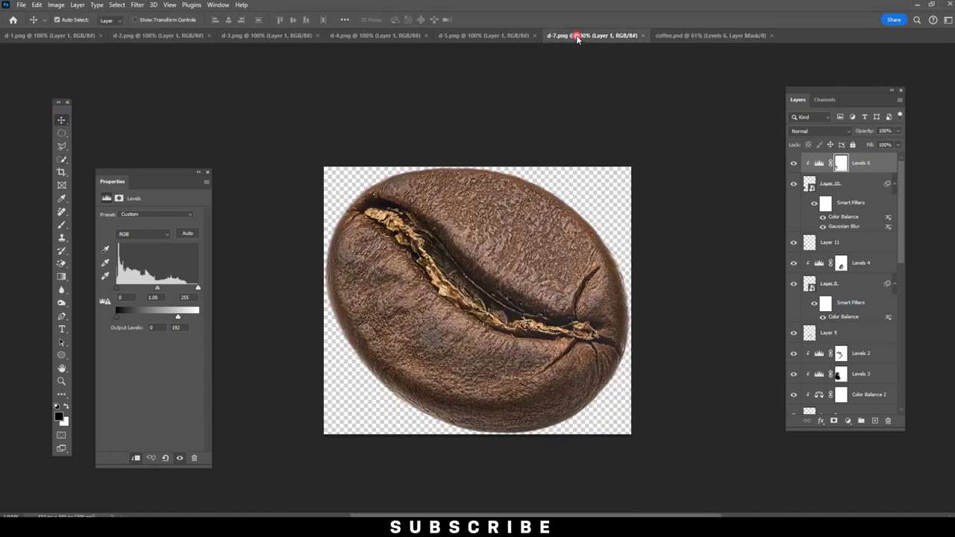
pyautogui.press('v')
pyautogui.click(481, 35)
pyautogui.moveTo(481, 262); pyautogui.dragTo(572, 162)
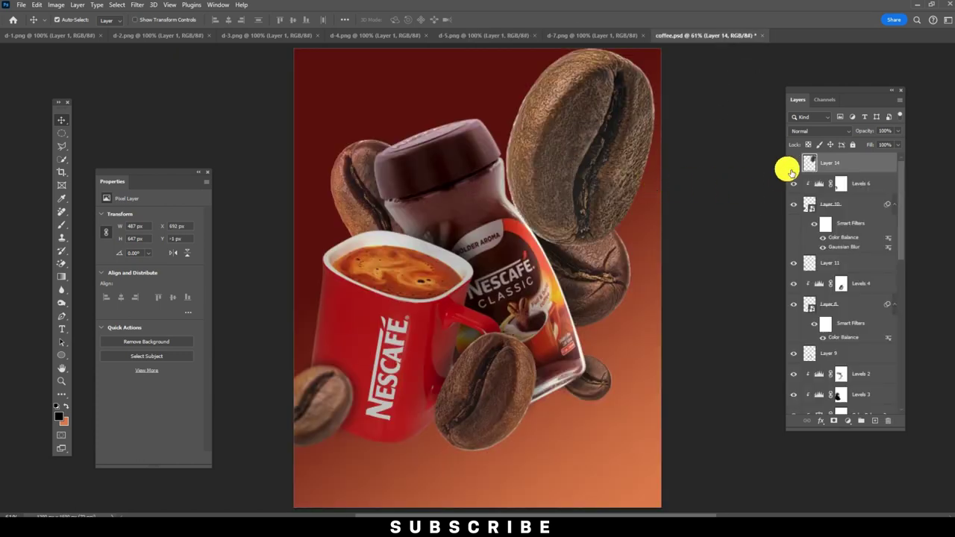
pyautogui.rightClick(849, 163)
pyautogui.click(891, 359)
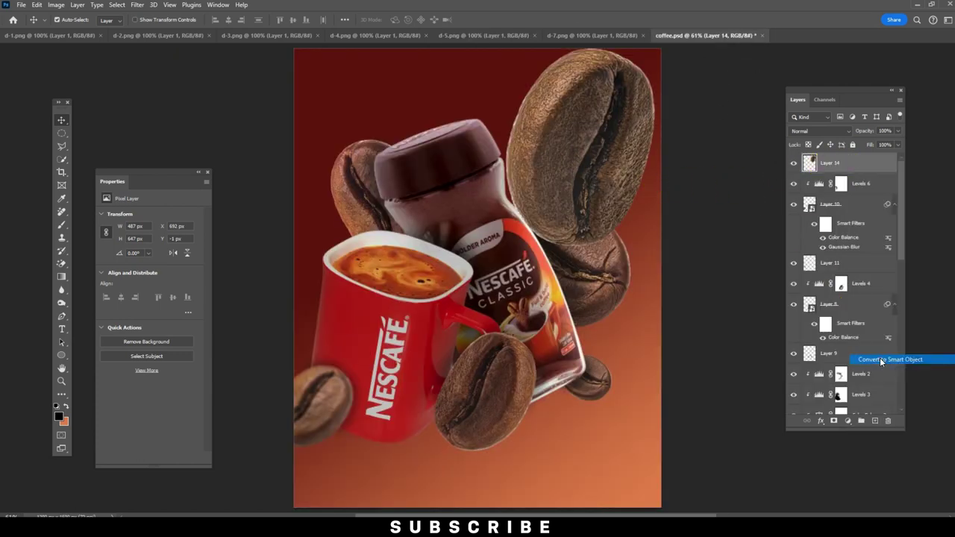
# Step: Move Layer 14 between Layer 13 and Levels 5 so it sits behind the jar
pyautogui.moveTo(860, 164)
pyautogui.mouseDown()
pyautogui.moveTo(854, 506)
pyautogui.moveTo(843, 221)
pyautogui.moveTo(837, 298)
pyautogui.mouseUp()
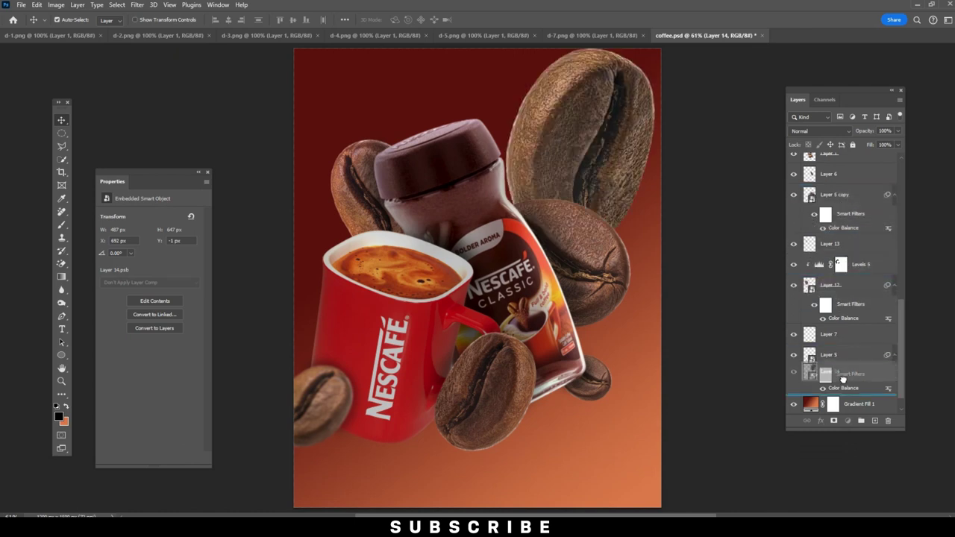
pyautogui.moveTo(838, 299); pyautogui.dragTo(844, 250)
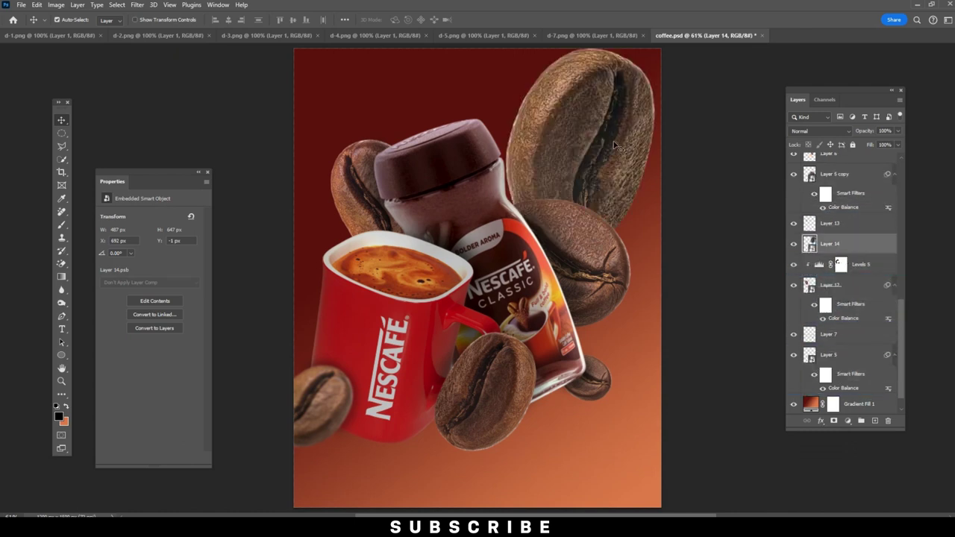
pyautogui.moveTo(613, 141); pyautogui.dragTo(568, 166)
pyautogui.rightClick(851, 246)
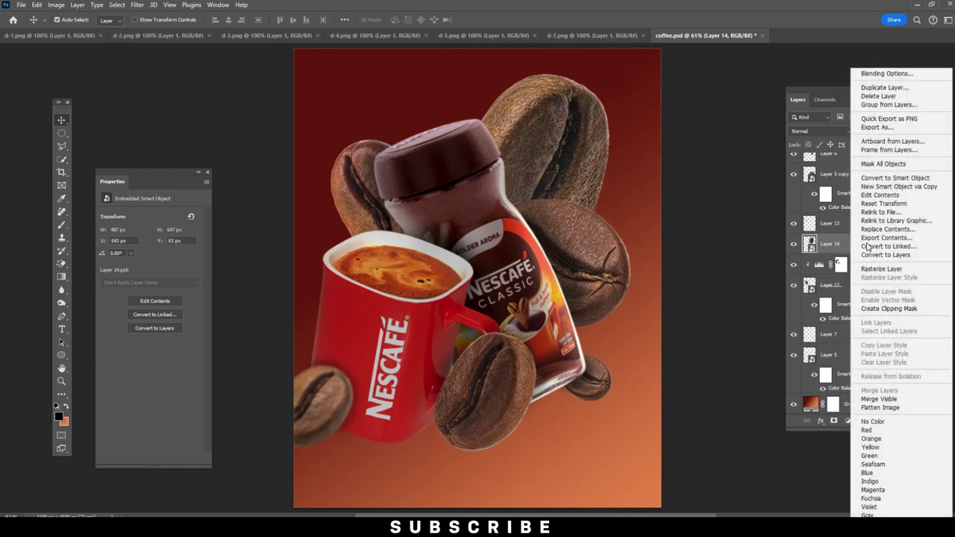
pyautogui.click(552, 114)
pyautogui.click(37, 4)
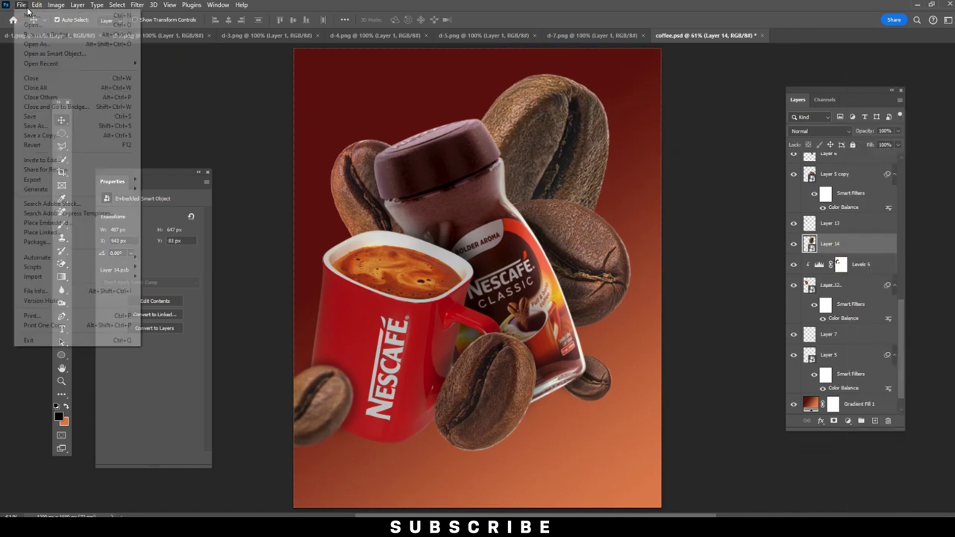
pyautogui.click(72, 233)
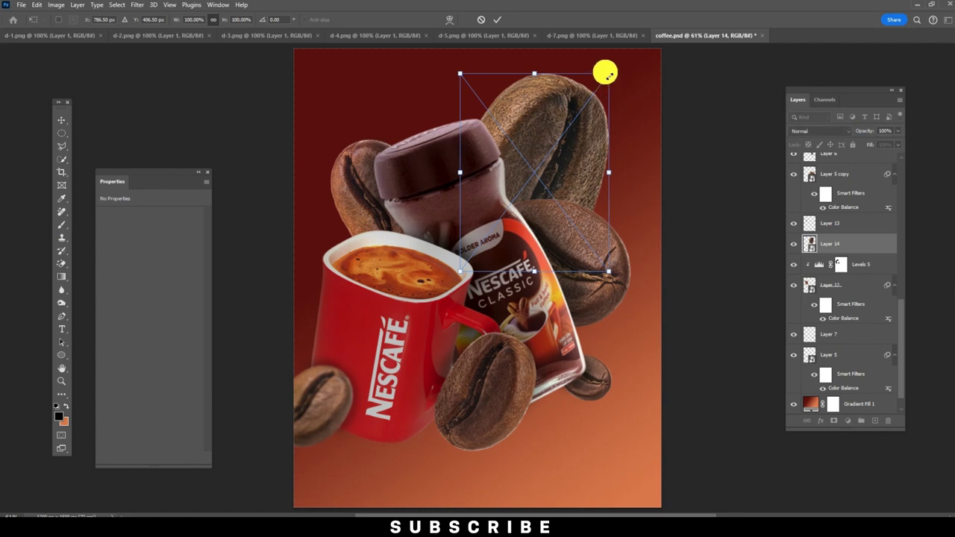
# Step: Shrink the bean to 242 × 322 px and move it behind the jar lid
pyautogui.moveTo(612, 93); pyautogui.dragTo(534, 172)
pyautogui.moveTo(515, 208)
pyautogui.mouseDown()
pyautogui.moveTo(493, 124)
pyautogui.moveTo(518, 148)
pyautogui.moveTo(525, 143)
pyautogui.mouseUp()
pyautogui.press('Return')
# Step: Warm the Layer 14 bean with a Color Balance of red +24
pyautogui.click(38, 5)
pyautogui.moveTo(72, 30)
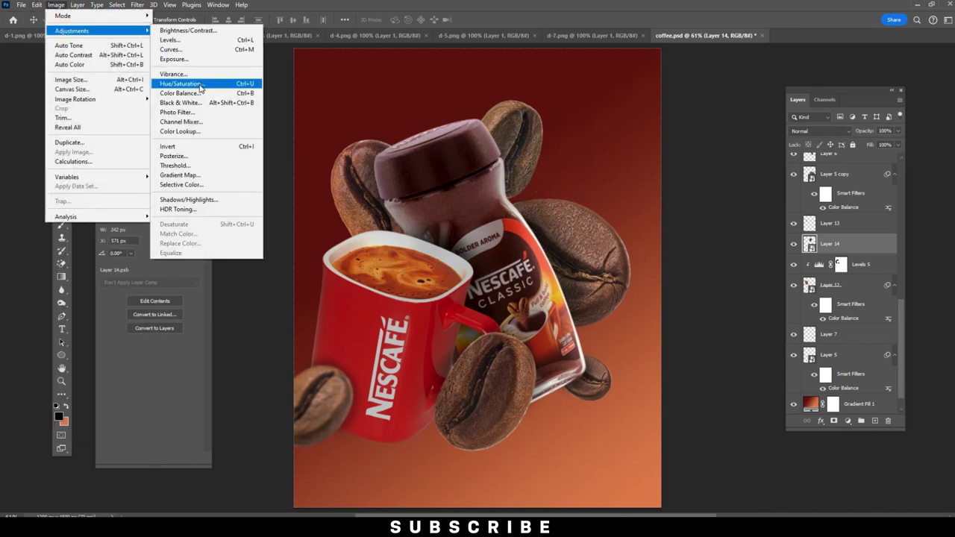
pyautogui.click(180, 93)
pyautogui.moveTo(572, 260); pyautogui.dragTo(608, 259)
pyautogui.click(702, 238)
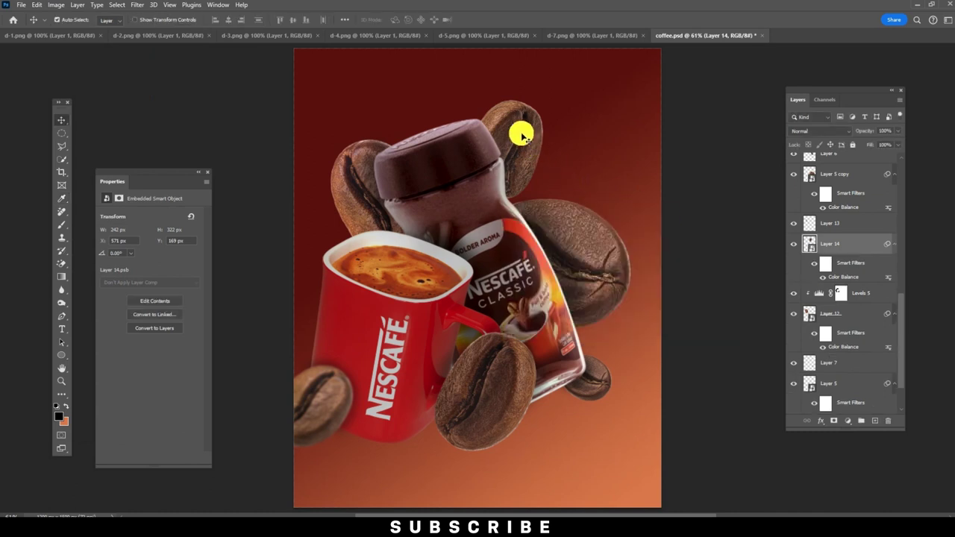
pyautogui.click(877, 421)
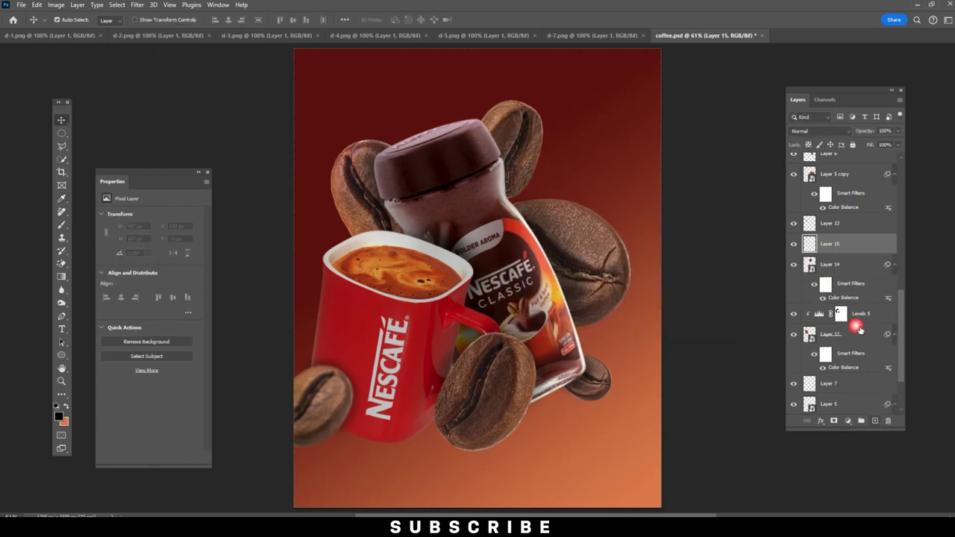
# Step: Paint a faint 30%-opacity shadow stroke near the jar lid on Layer 15, then select Layer 14
pyautogui.click(64, 226)
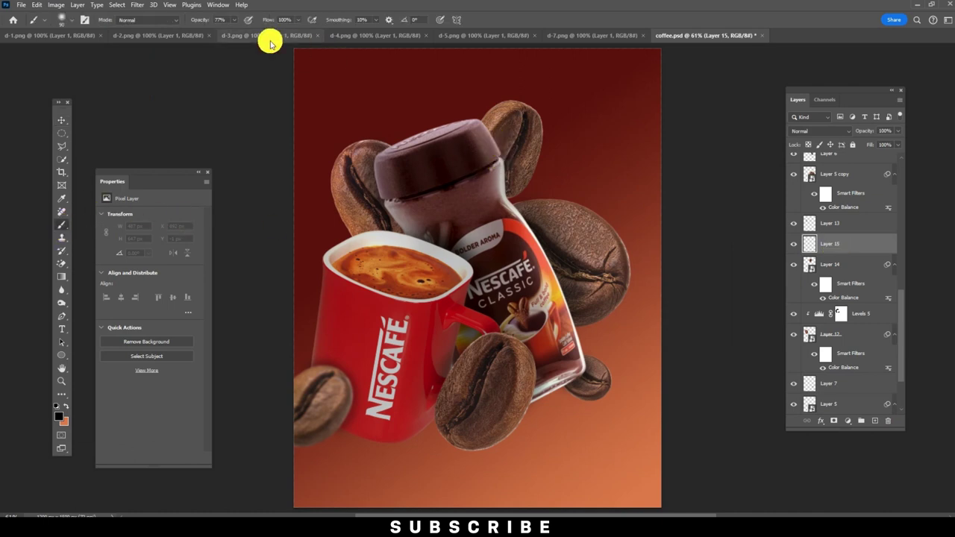
pyautogui.click(233, 19)
pyautogui.click(567, 83)
pyautogui.moveTo(512, 174); pyautogui.dragTo(515, 187)
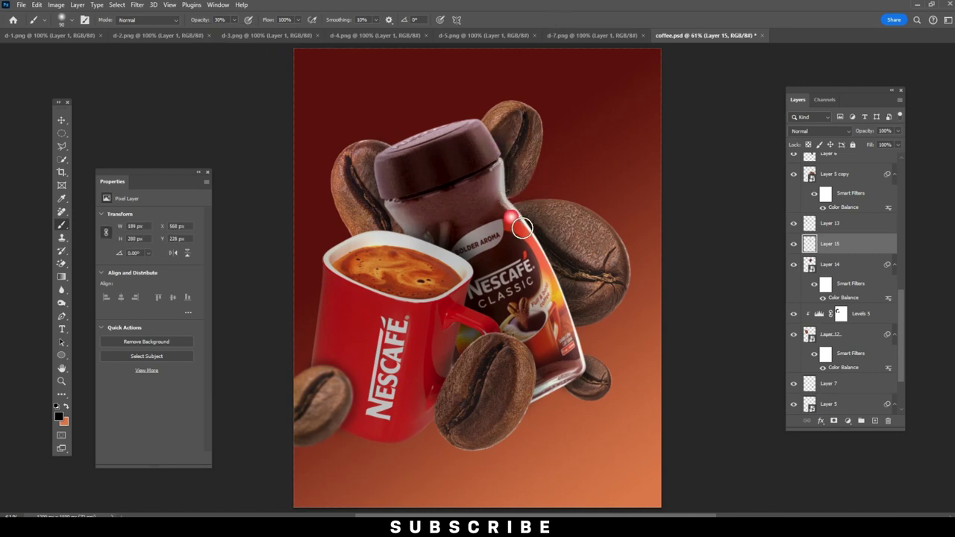
pyautogui.click(61, 120)
pyautogui.keyDown('ctrl'); pyautogui.click(575, 241); pyautogui.keyUp('ctrl')
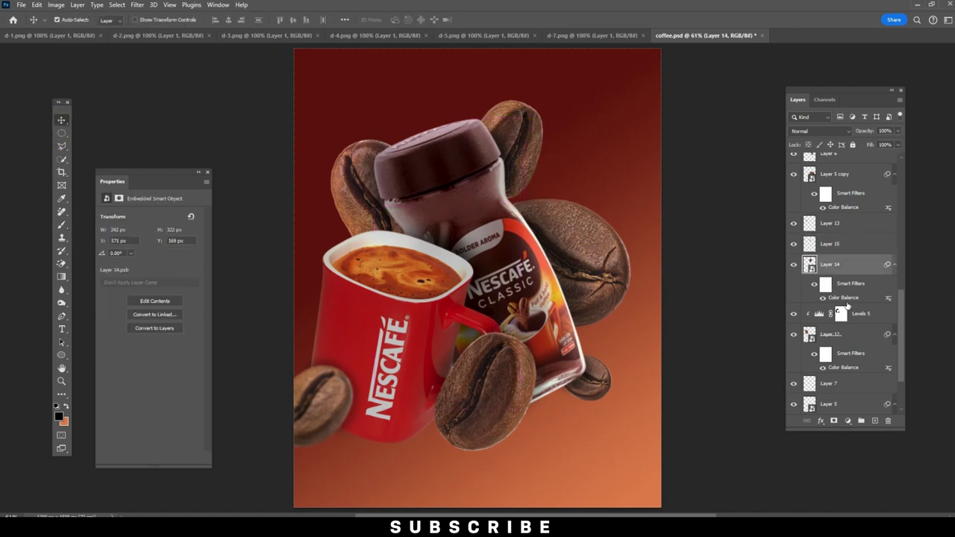
# Step: Add a Levels 7 adjustment clipped to Layer 14, with the white input lowered to about 145
pyautogui.click(848, 421)
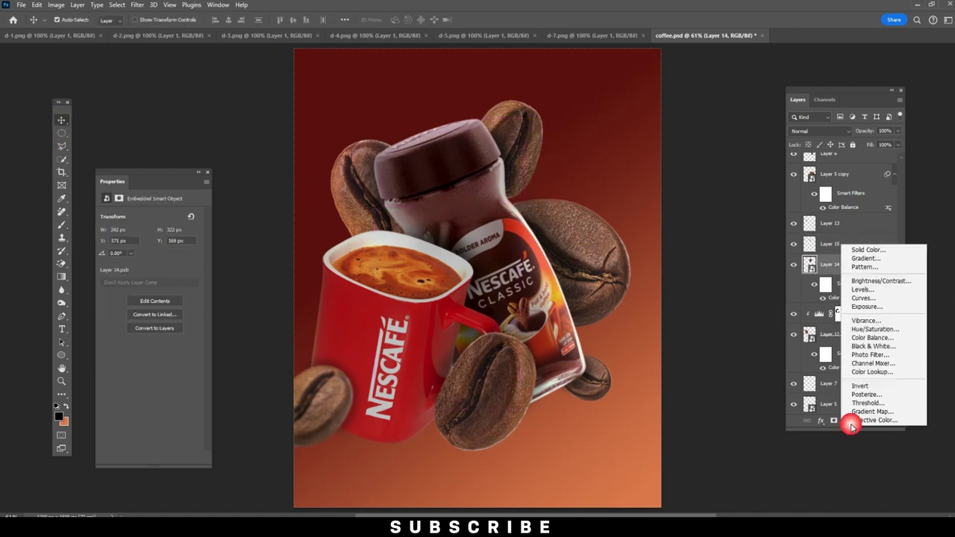
pyautogui.click(872, 293)
pyautogui.click(136, 458)
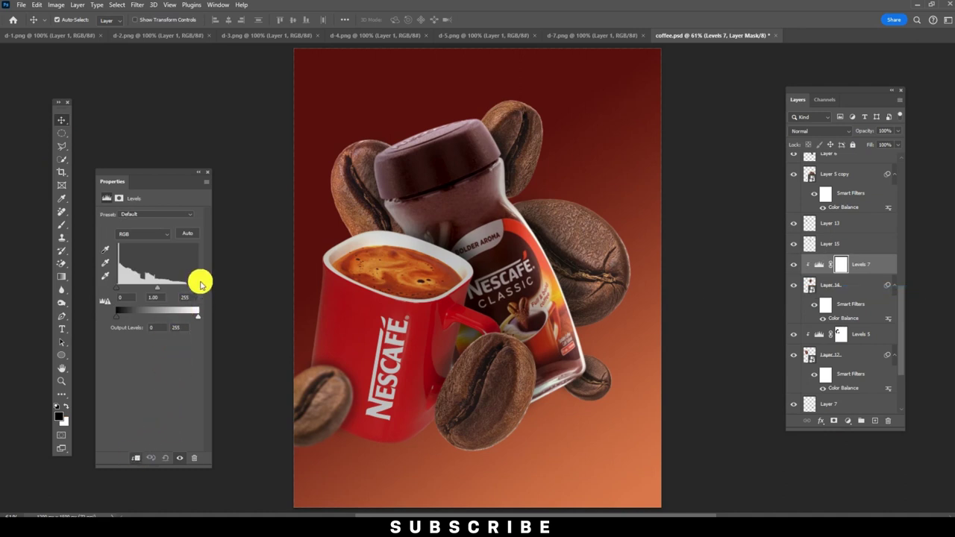
pyautogui.moveTo(192, 290); pyautogui.dragTo(162, 288)
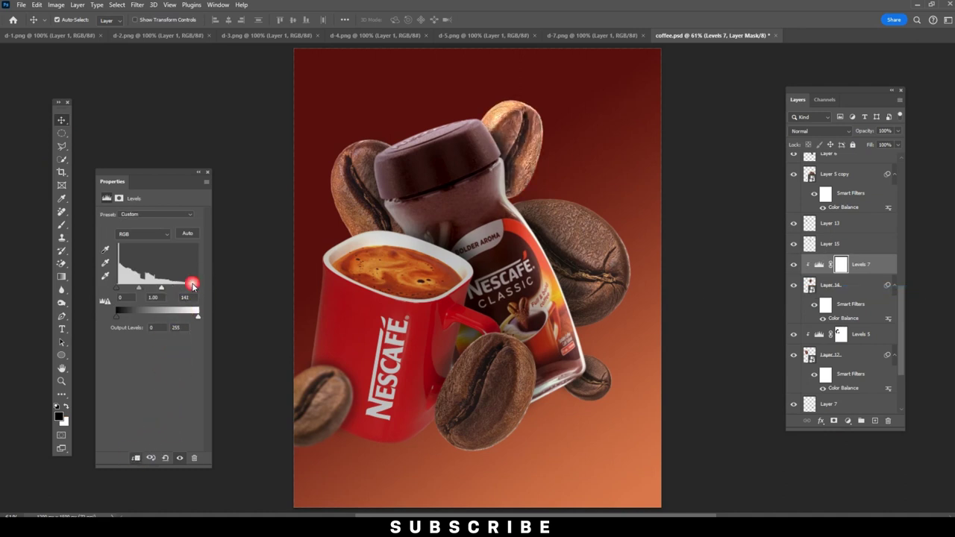
# Step: Paint the Levels 7 mask at 73% brush opacity over the upper bean, then select Layer 5 copy
pyautogui.click(842, 264)
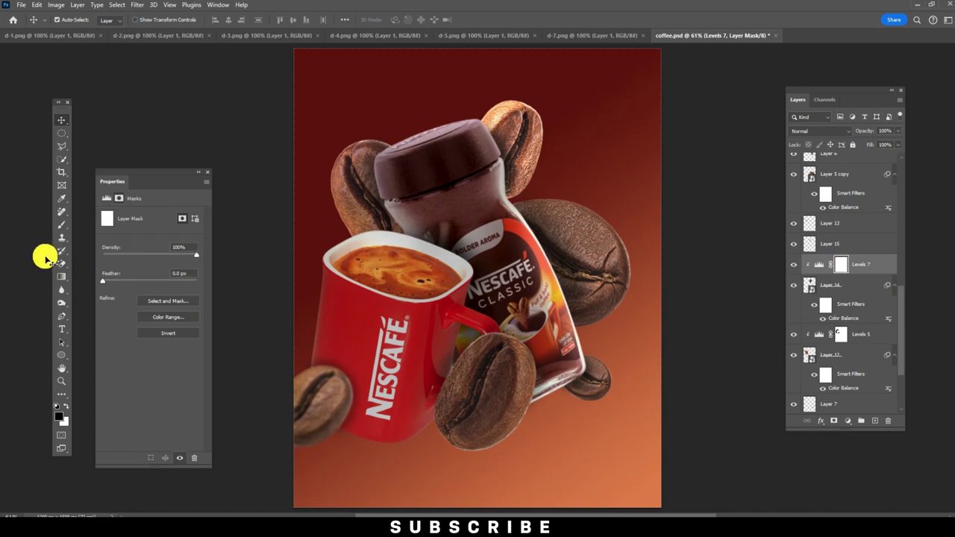
pyautogui.click(61, 224)
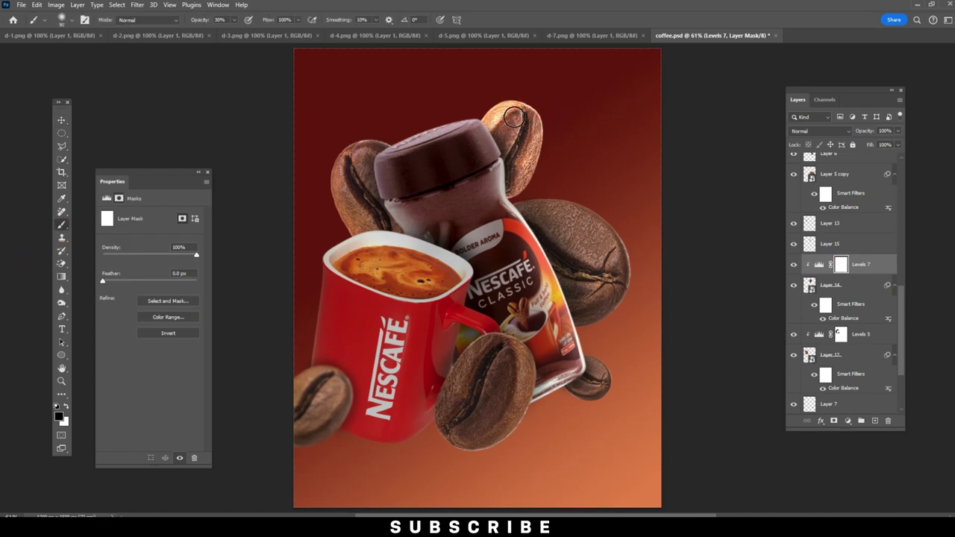
pyautogui.click(234, 20)
pyautogui.moveTo(252, 34); pyautogui.dragTo(256, 35)
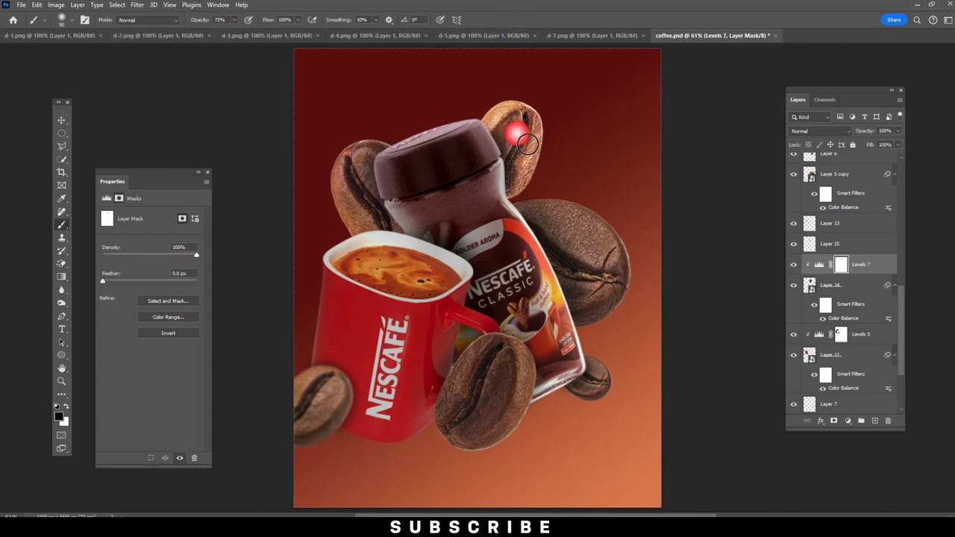
pyautogui.moveTo(510, 133); pyautogui.dragTo(510, 143)
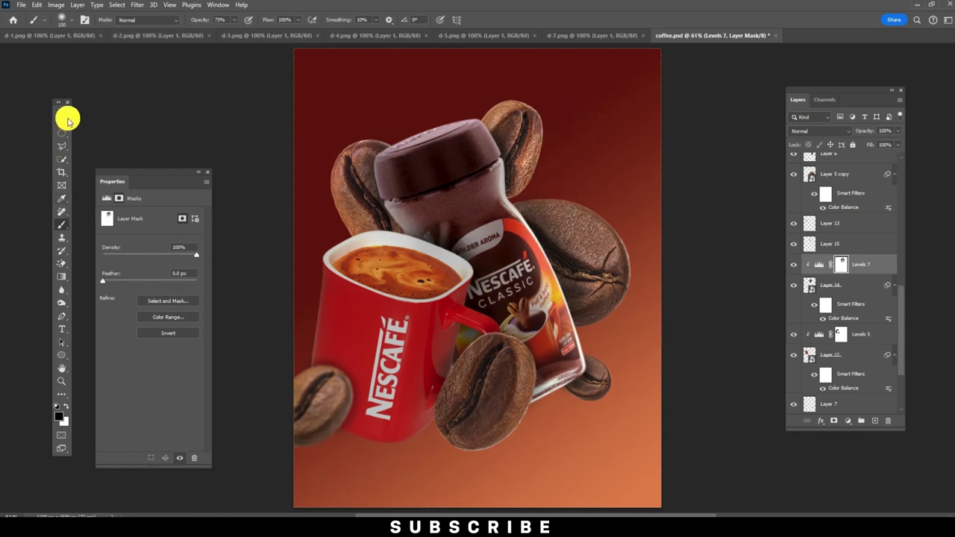
pyautogui.click(67, 119)
pyautogui.click(595, 244)
# Step: Add a Levels 8 adjustment clipped to Layer 5 copy, with white input 149
pyautogui.scroll(2, 869, 299)
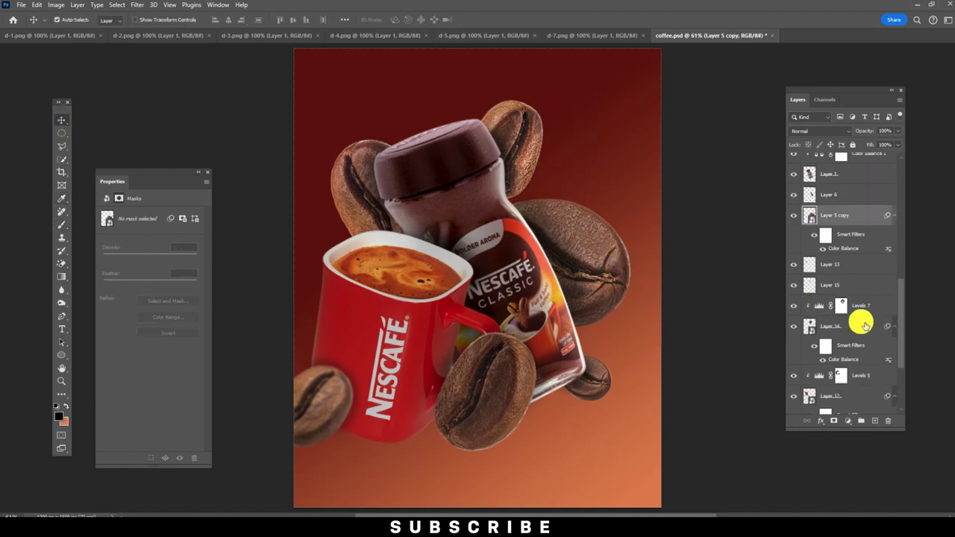
pyautogui.click(848, 421)
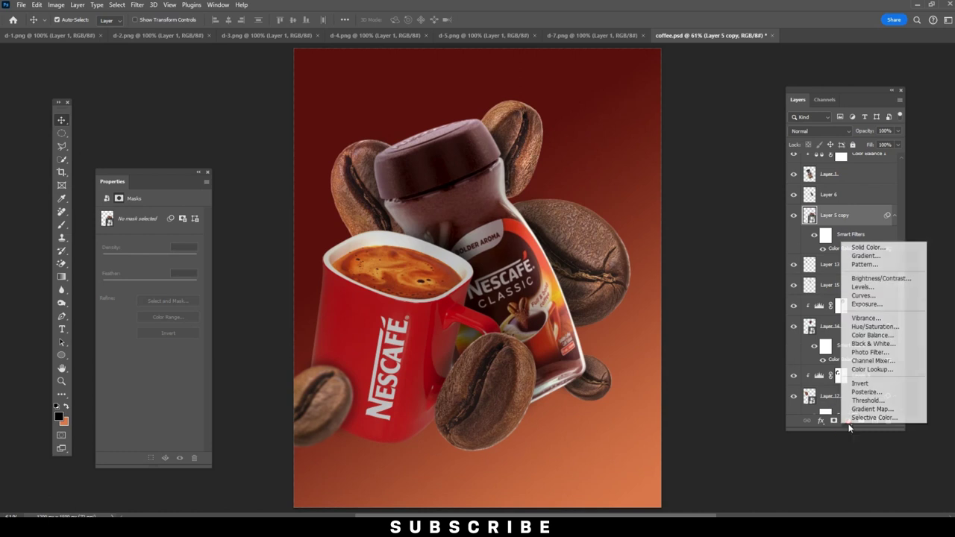
pyautogui.click(870, 287)
pyautogui.click(137, 457)
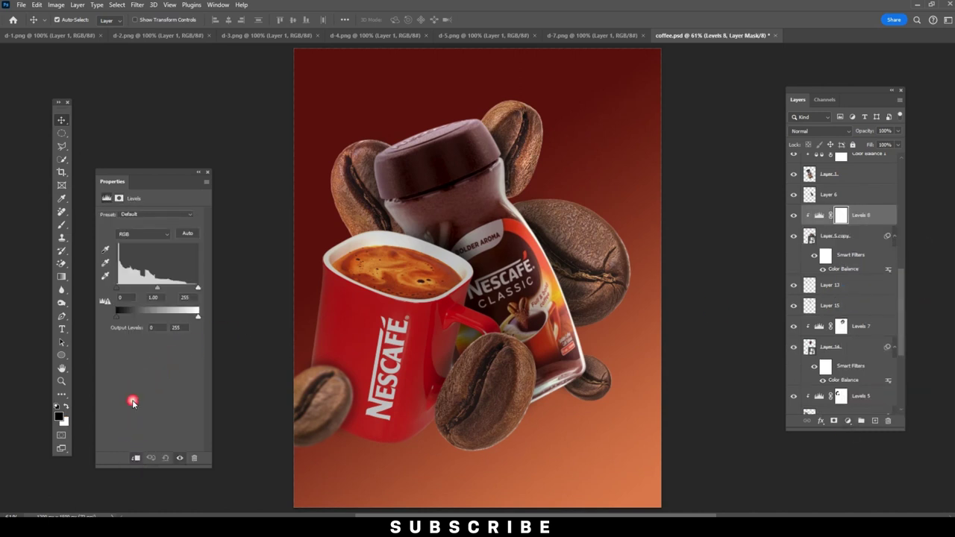
pyautogui.moveTo(198, 287); pyautogui.dragTo(165, 288)
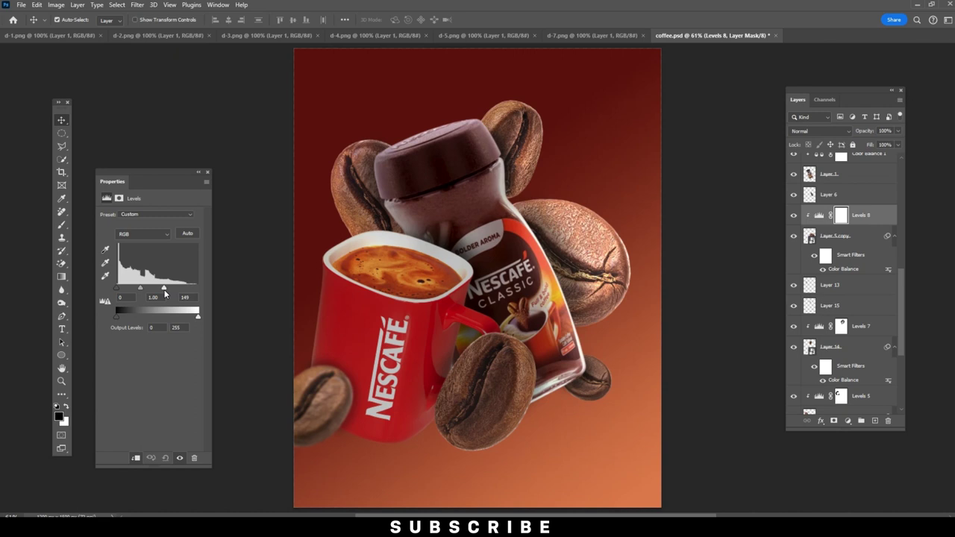
# Step: Paint black on the Levels 8 mask along the large bean's edges, then select Layer 12
pyautogui.click(842, 215)
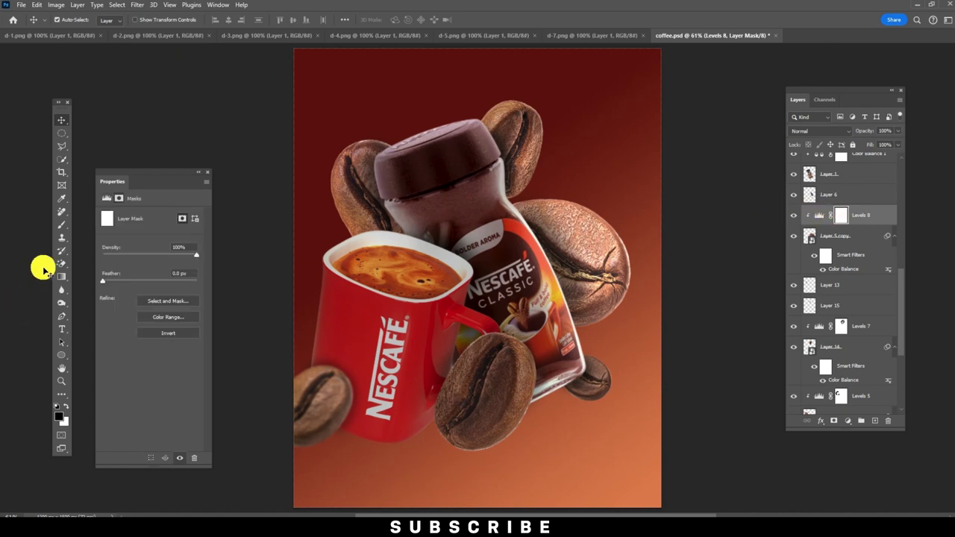
pyautogui.click(63, 225)
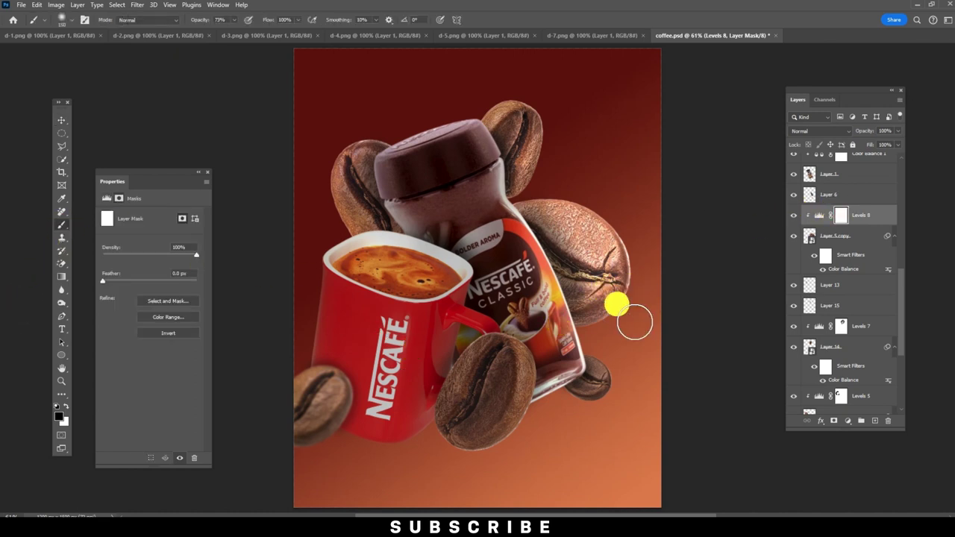
pyautogui.moveTo(627, 255); pyautogui.dragTo(608, 224)
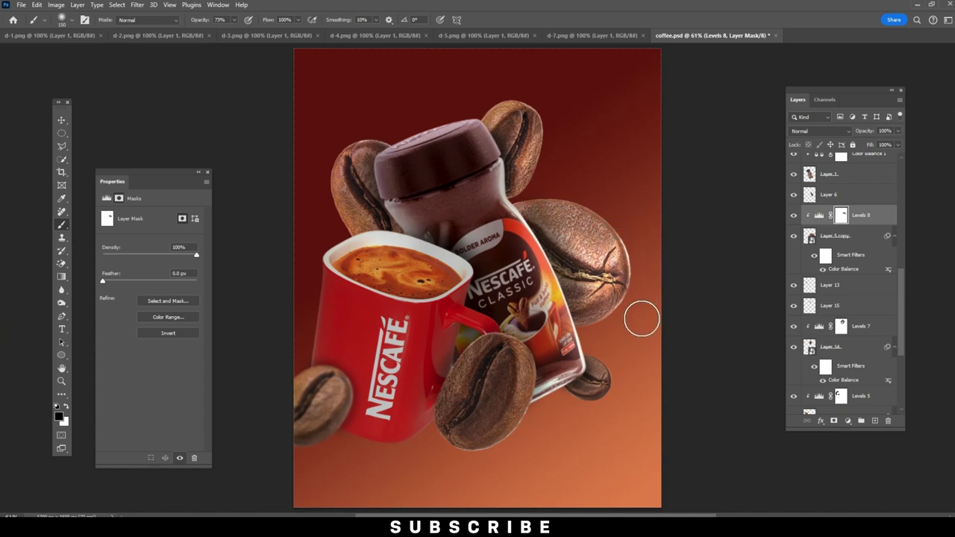
pyautogui.moveTo(633, 321); pyautogui.dragTo(651, 338)
pyautogui.moveTo(561, 224); pyautogui.dragTo(534, 217)
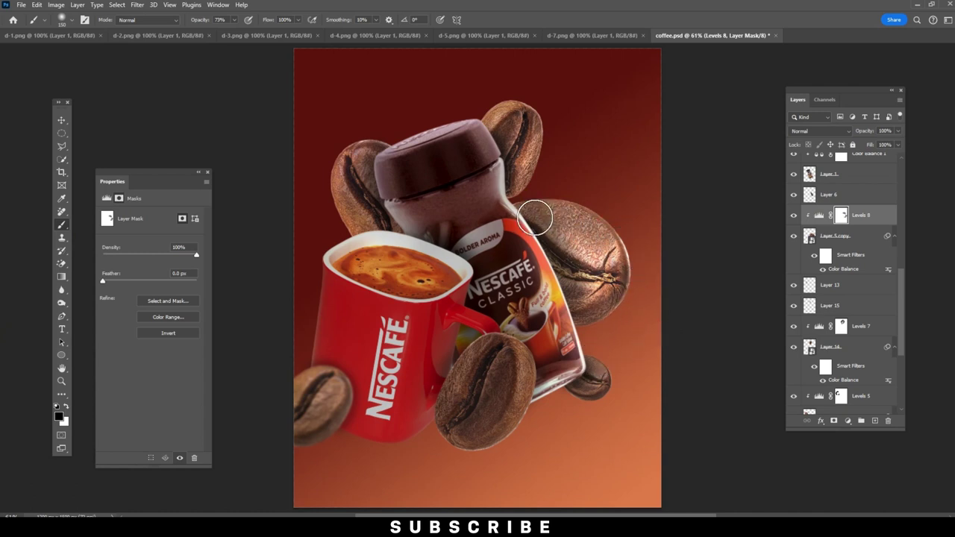
pyautogui.click(61, 122)
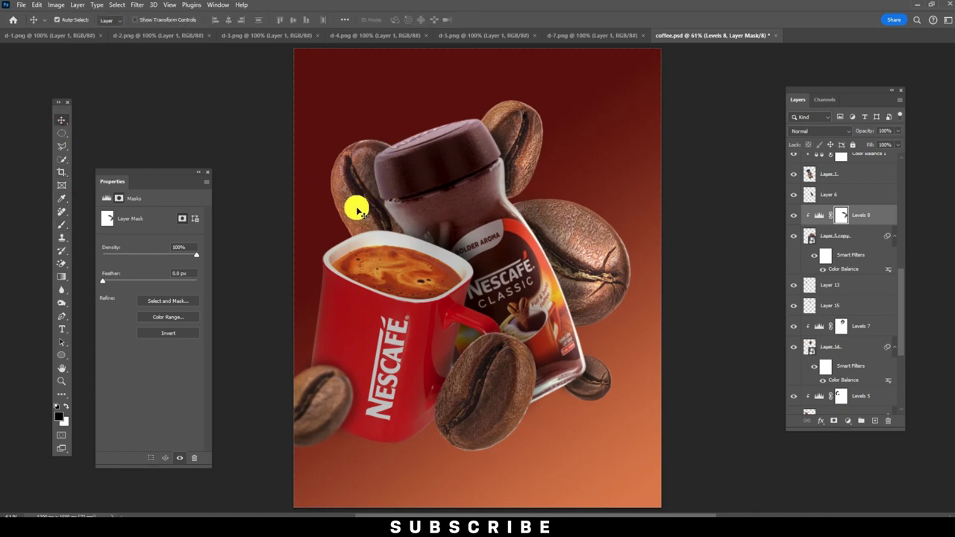
pyautogui.click(357, 209)
pyautogui.scroll(-3, 826, 340)
pyautogui.click(857, 360)
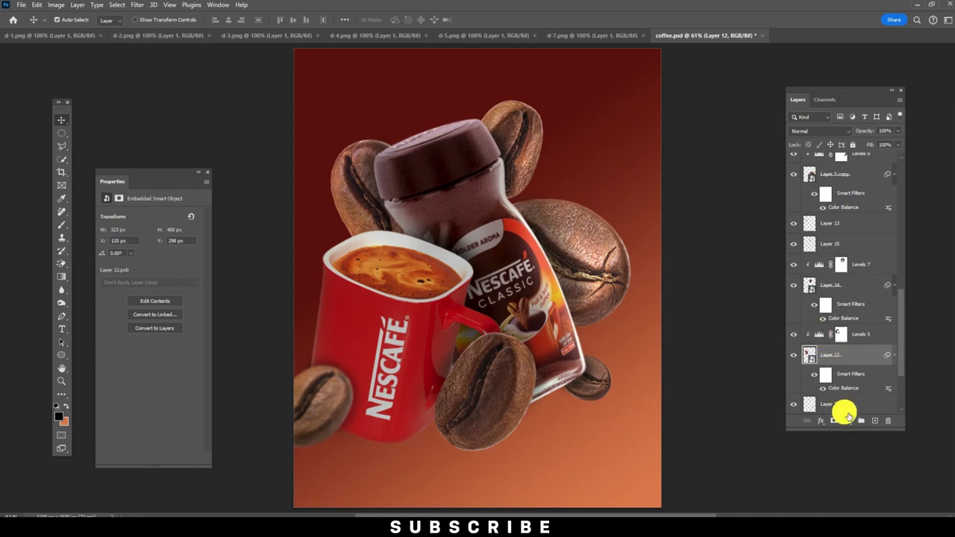
# Step: Add a Levels 9 adjustment brightening the Layer 12 bean, then paint shadow back on its edge through the mask
pyautogui.click(850, 422)
pyautogui.click(863, 286)
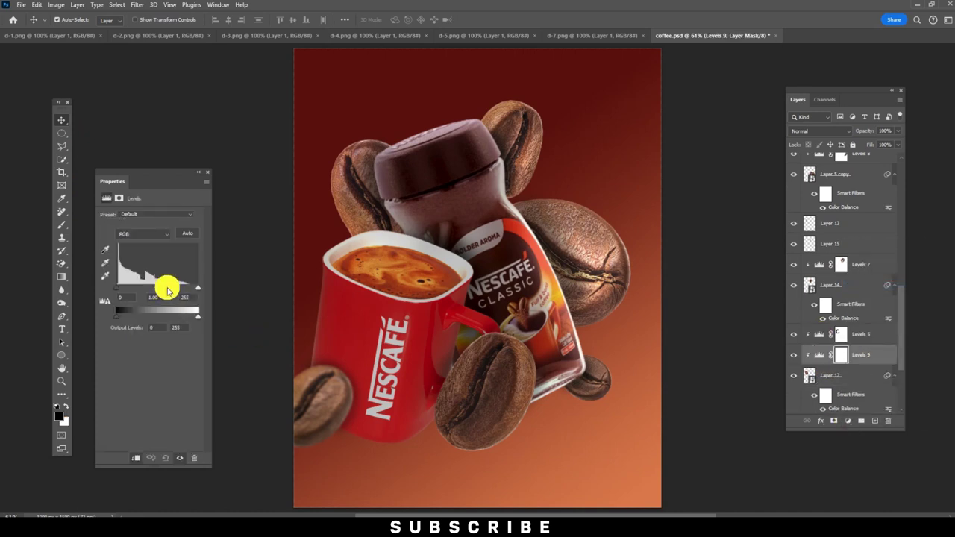
pyautogui.moveTo(192, 295); pyautogui.dragTo(164, 298)
pyautogui.click(826, 346)
pyautogui.click(61, 225)
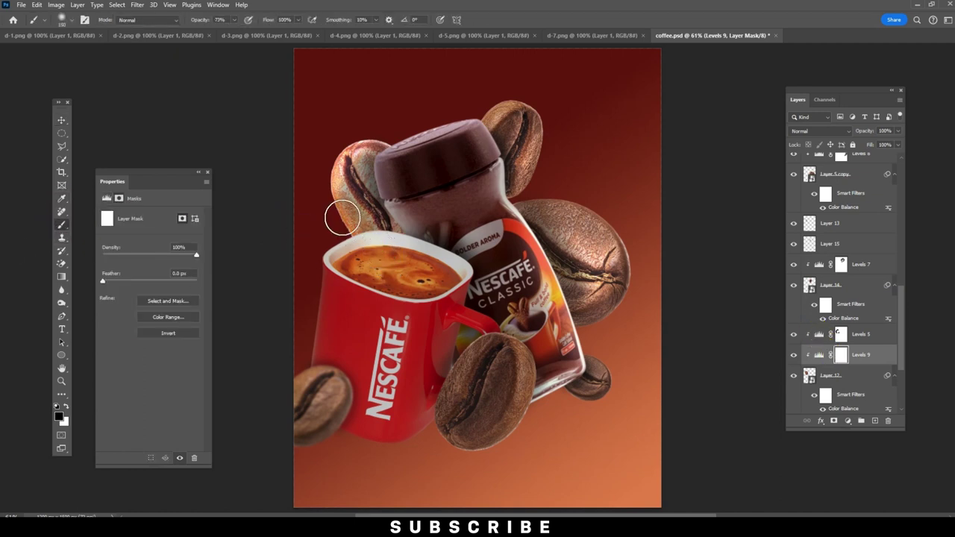
pyautogui.moveTo(372, 166); pyautogui.dragTo(441, 255)
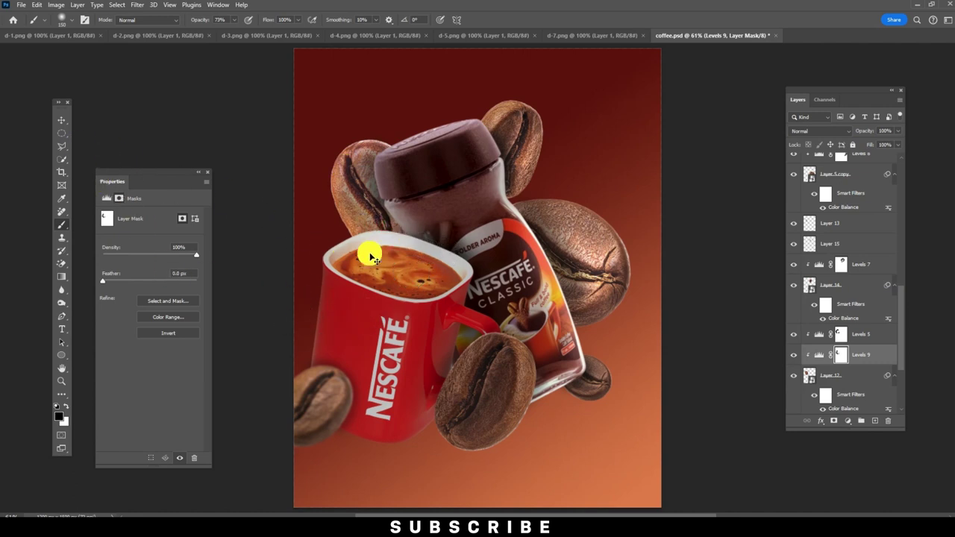
# Step: Select the front bean's Layer 8 and add a Levels 10 adjustment with white input 145
pyautogui.keyDown('ctrl'); pyautogui.click(510, 406); pyautogui.keyUp('ctrl')
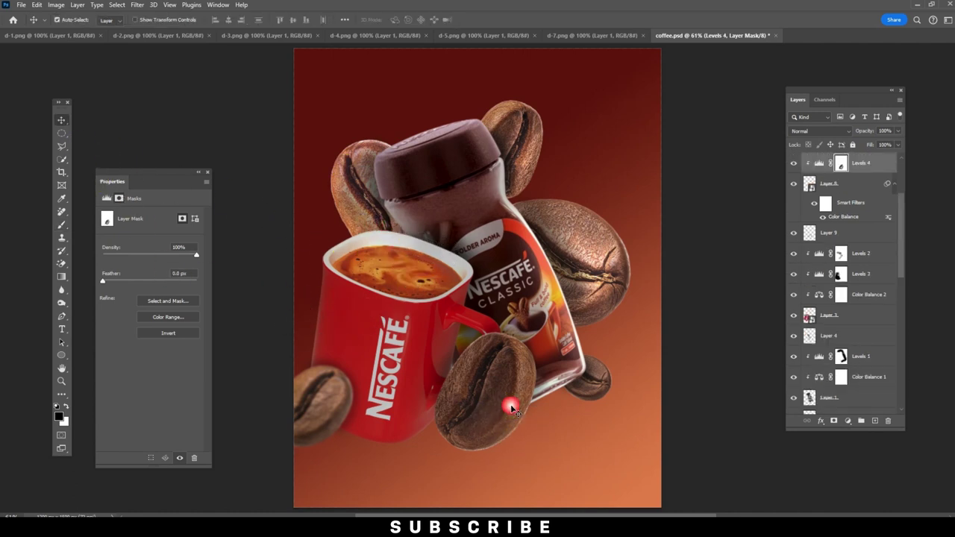
pyautogui.click(860, 188)
pyautogui.click(793, 185)
pyautogui.click(855, 423)
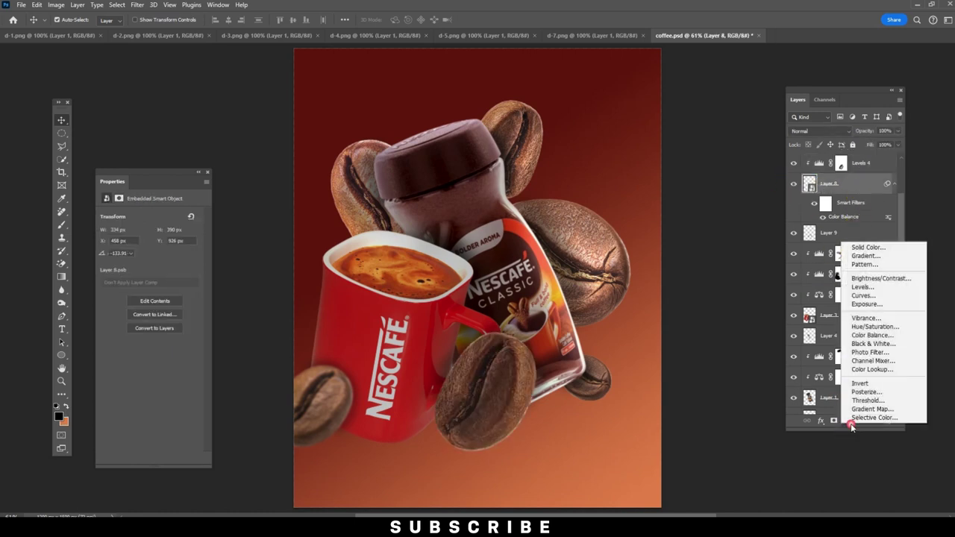
pyautogui.click(886, 290)
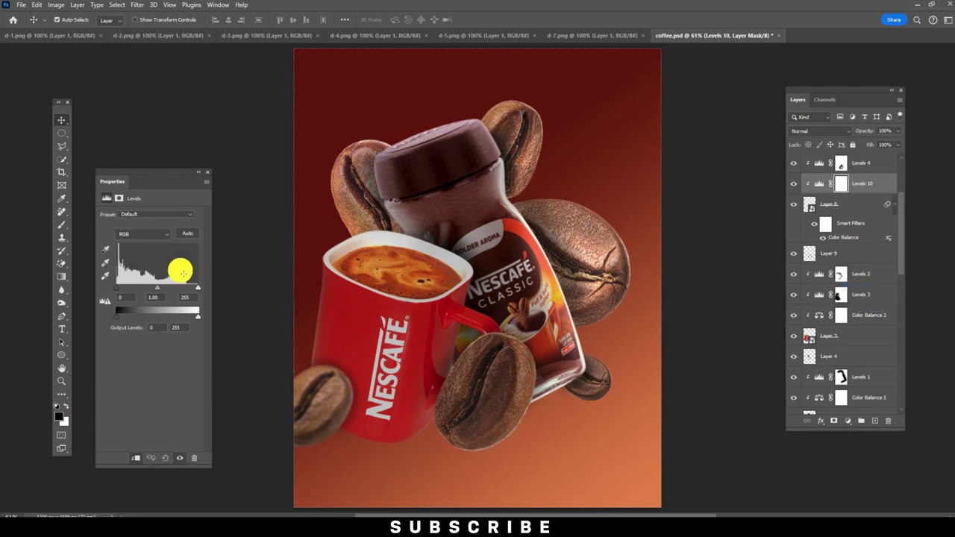
pyautogui.moveTo(196, 287); pyautogui.dragTo(162, 289)
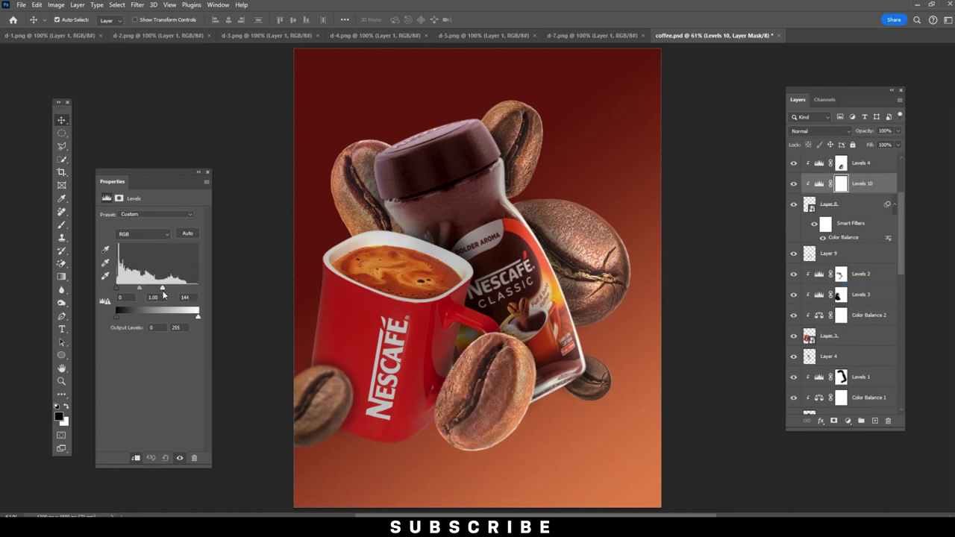
# Step: Paint black on the Levels 10 mask along the bean's left and lower edges
pyautogui.click(62, 226)
pyautogui.moveTo(470, 337); pyautogui.dragTo(440, 438)
pyautogui.moveTo(528, 409); pyautogui.dragTo(518, 478)
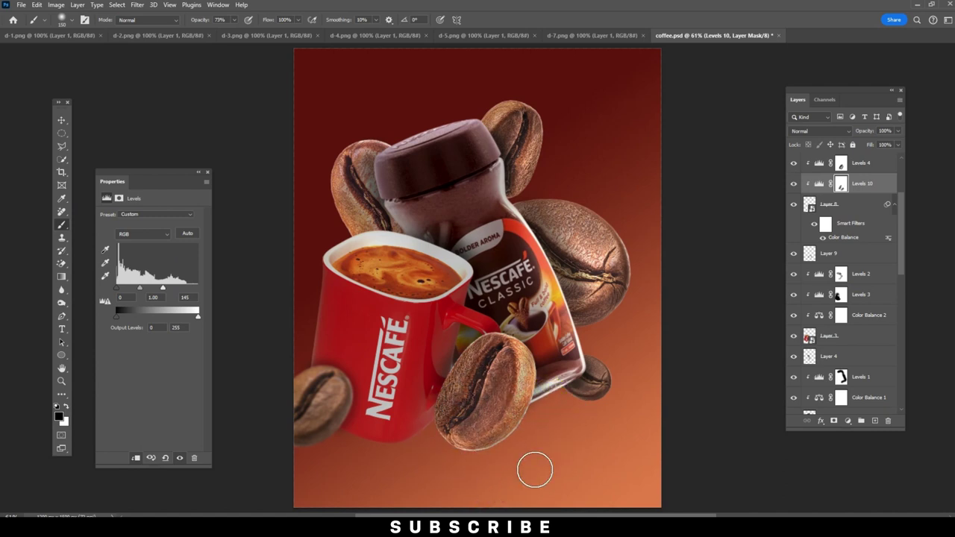
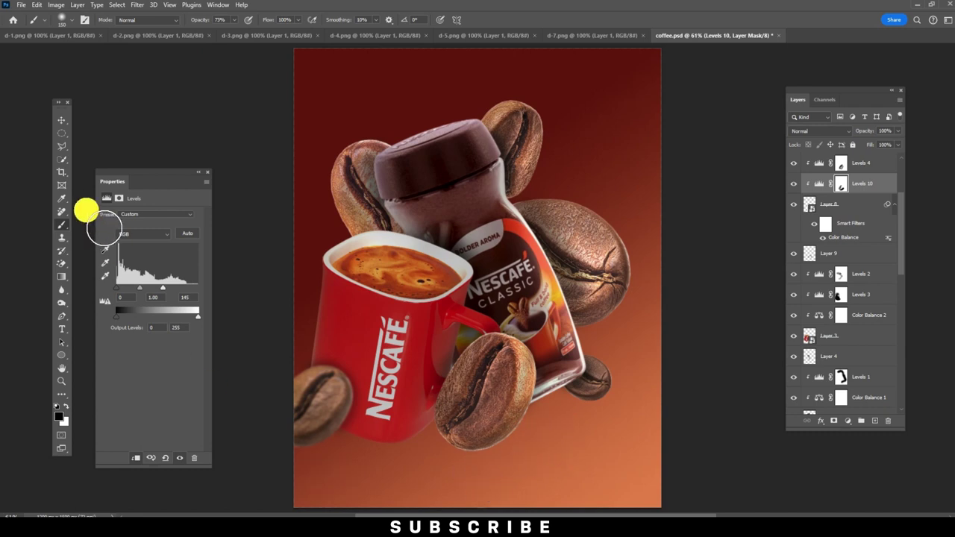
# Step: Duplicate the right-hand bean layer (Layer 8) and clip Levels 10 and Levels 4 to the copy
pyautogui.click(61, 121)
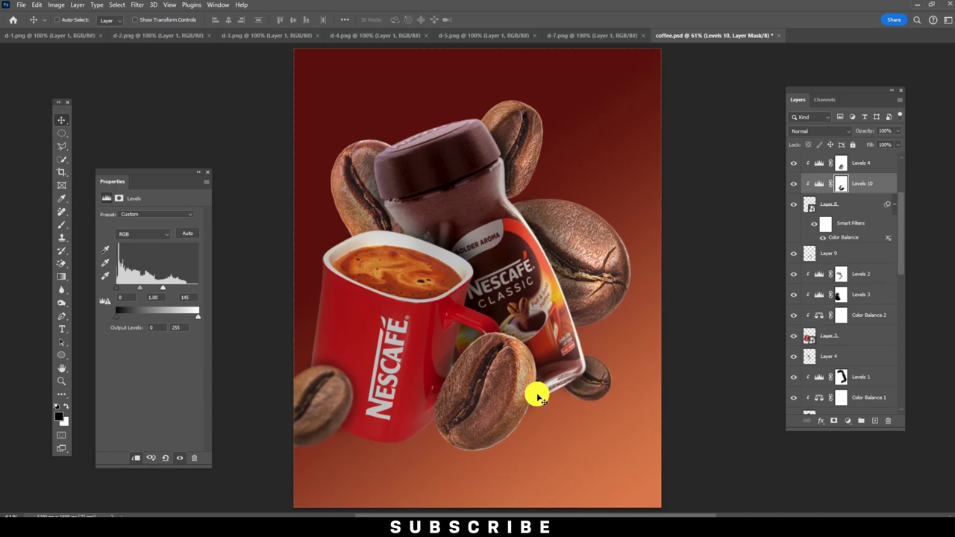
pyautogui.keyDown('ctrl'); pyautogui.click(581, 397); pyautogui.keyUp('ctrl')
pyautogui.moveTo(858, 216)
pyautogui.mouseDown()
pyautogui.moveTo(886, 426)
pyautogui.moveTo(875, 423)
pyautogui.mouseUp()
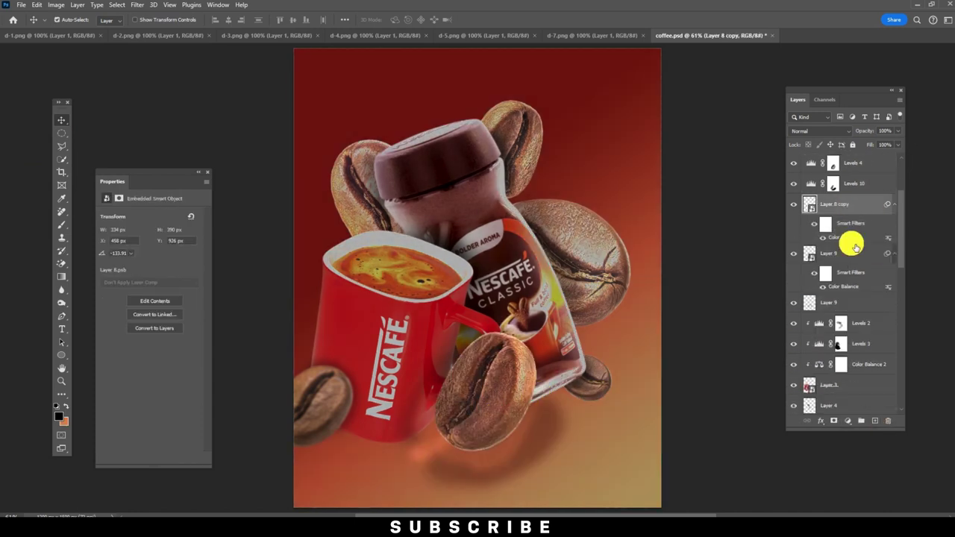
pyautogui.keyDown('alt'); pyautogui.click(875, 193); pyautogui.keyUp('alt')
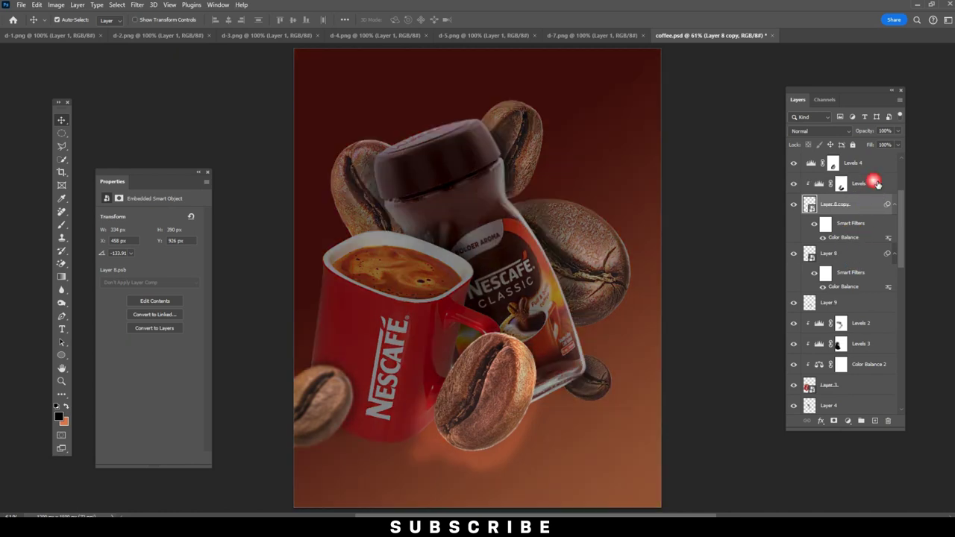
pyautogui.keyDown('alt'); pyautogui.click(881, 176); pyautogui.keyUp('alt')
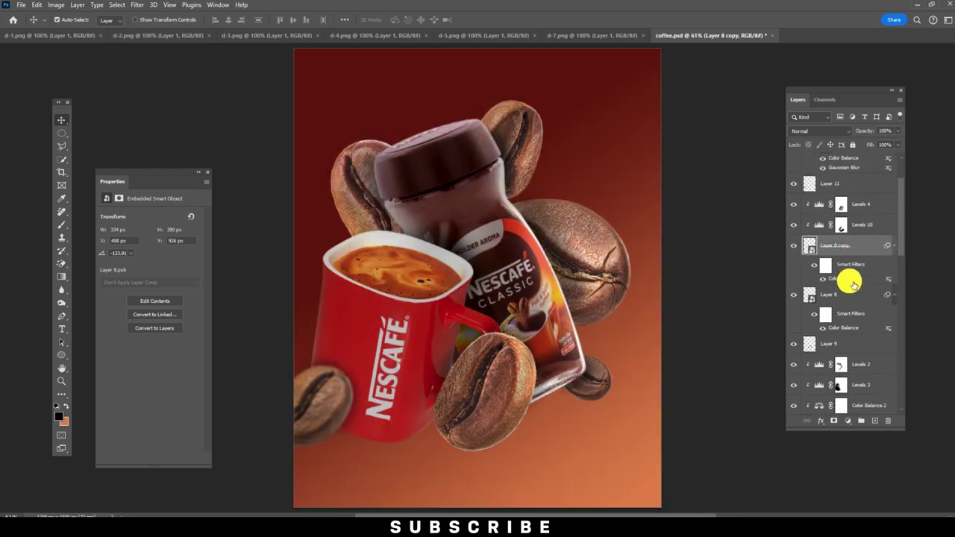
# Step: Move the original Layer 8 bean toward the upper right of the poster
pyautogui.click(850, 297)
pyautogui.hotkey('ctrl', 't')
pyautogui.moveTo(485, 392); pyautogui.dragTo(604, 180)
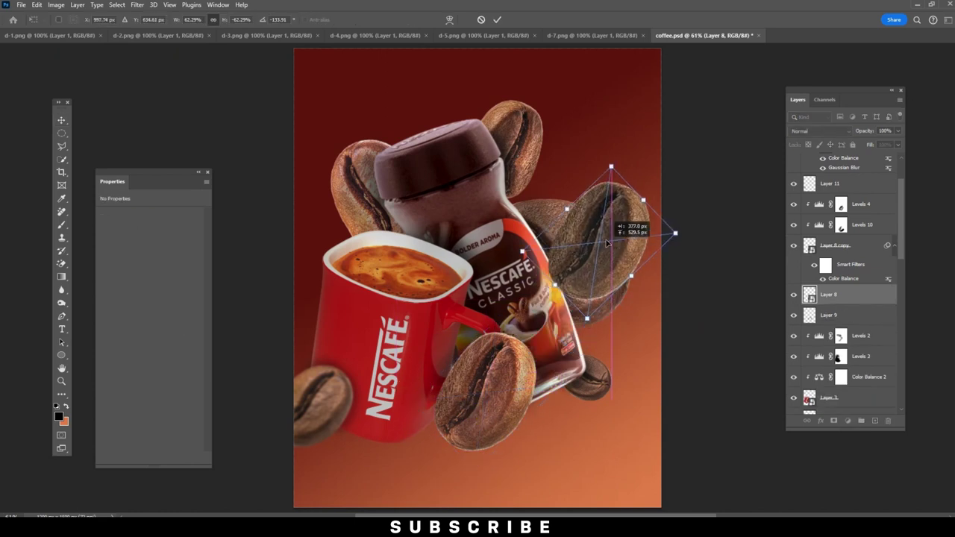
pyautogui.press('Return')
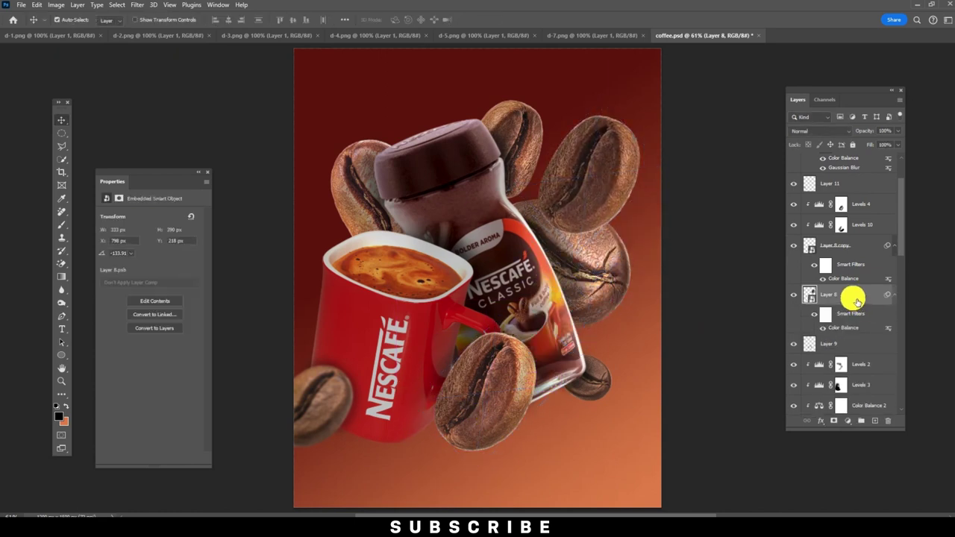
# Step: Shrink the bean to about 35% and rotate it near the top right, then delete Layer 8
pyautogui.hotkey('ctrl', 't')
pyautogui.moveTo(615, 100)
pyautogui.mouseDown()
pyautogui.moveTo(593, 163)
pyautogui.moveTo(650, 137)
pyautogui.mouseUp()
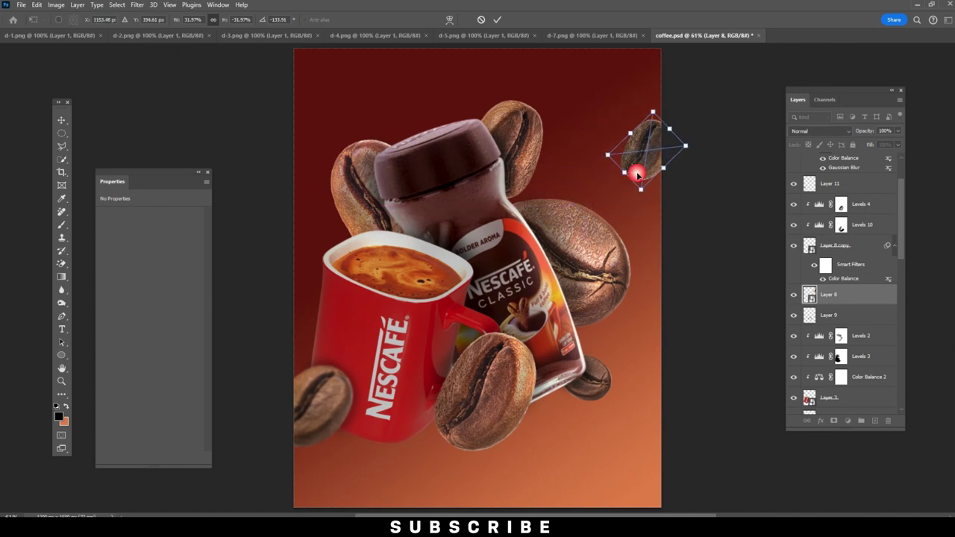
pyautogui.moveTo(636, 175); pyautogui.dragTo(594, 208)
pyautogui.moveTo(616, 128)
pyautogui.mouseDown()
pyautogui.moveTo(620, 151)
pyautogui.moveTo(604, 119)
pyautogui.mouseUp()
pyautogui.moveTo(602, 155); pyautogui.dragTo(594, 185)
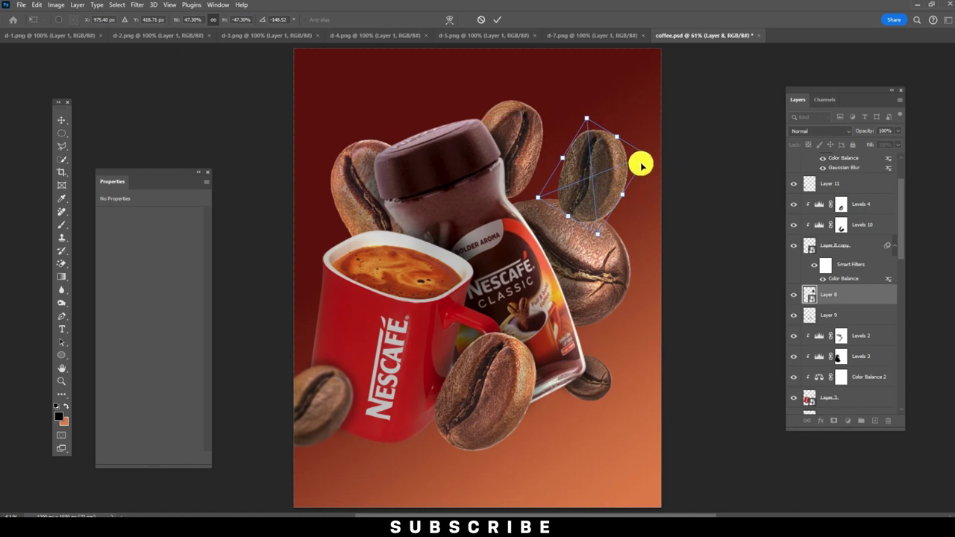
pyautogui.moveTo(617, 137); pyautogui.dragTo(625, 145)
pyautogui.moveTo(590, 172); pyautogui.dragTo(579, 190)
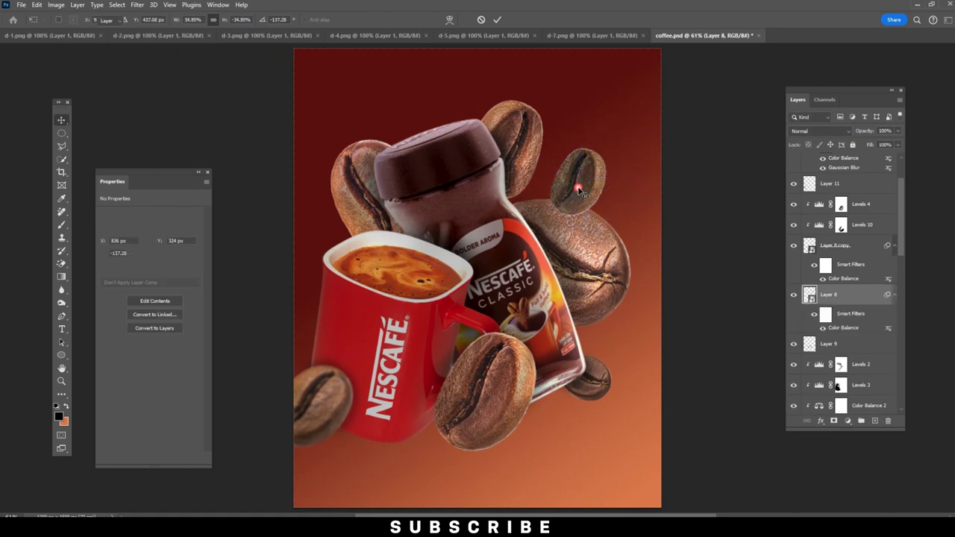
pyautogui.press('Return')
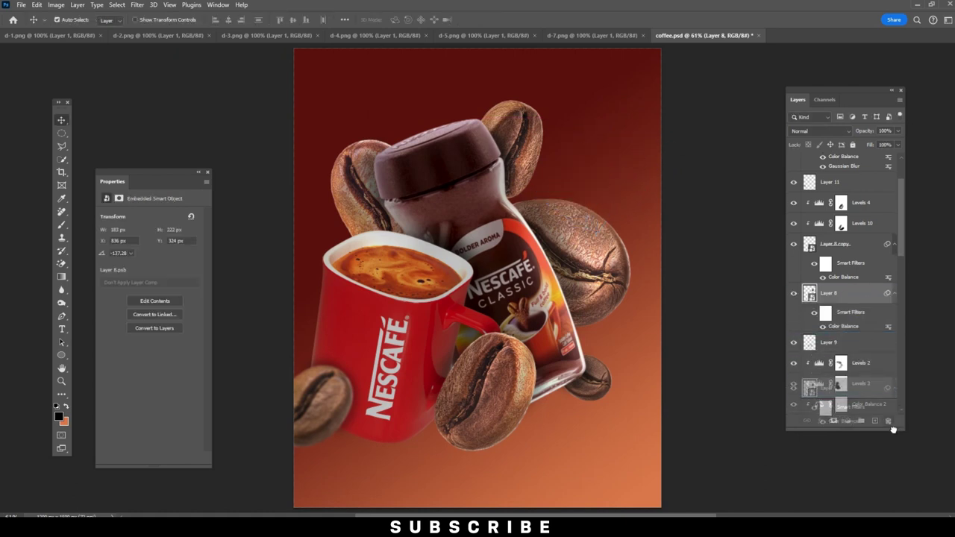
pyautogui.moveTo(867, 304); pyautogui.dragTo(888, 421)
# Step: Browse the d-1 to d-7 bean images, then return to coffee.psd
pyautogui.click(288, 37)
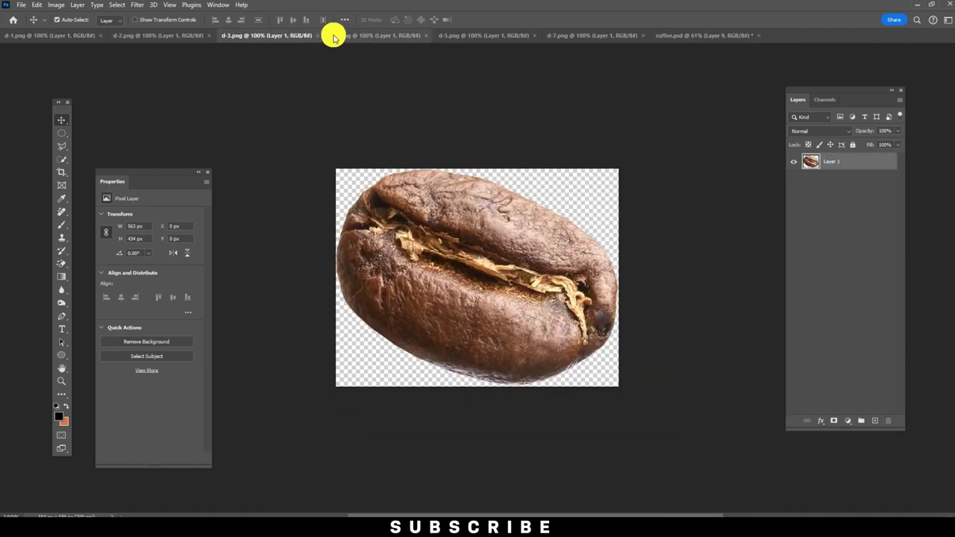
pyautogui.click(316, 35)
pyautogui.click(266, 36)
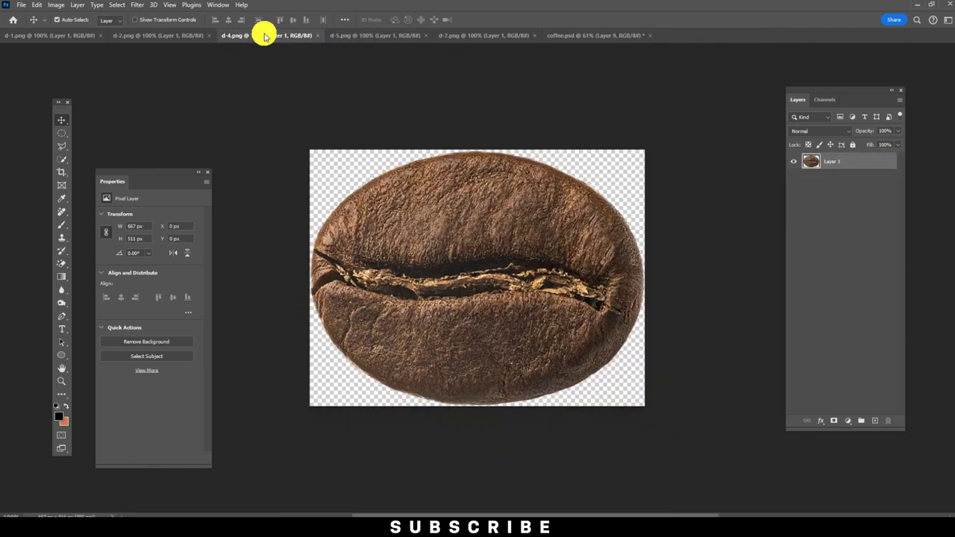
pyautogui.click(339, 36)
pyautogui.click(444, 36)
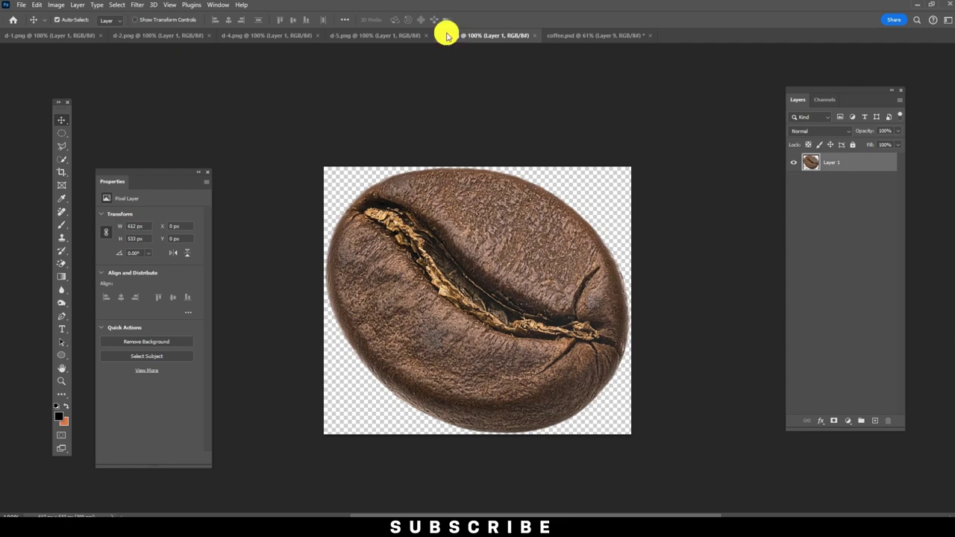
pyautogui.click(166, 35)
pyautogui.click(40, 37)
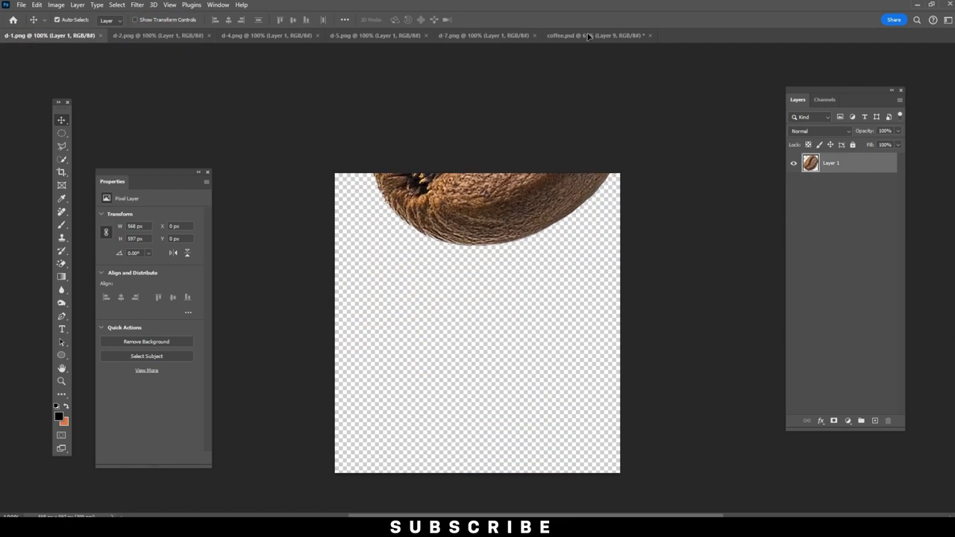
pyautogui.click(589, 36)
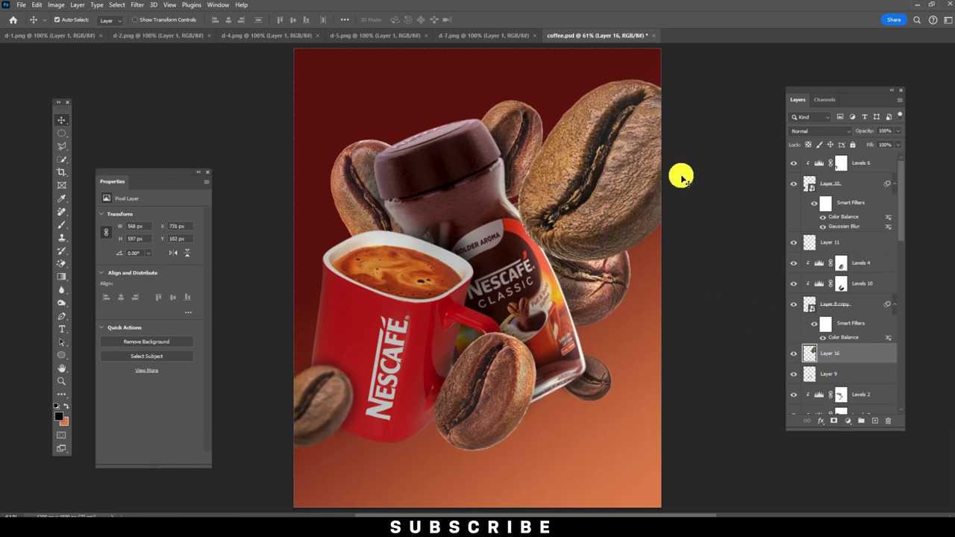
# Step: Convert Layer 16 to a smart object and shrink the bean to a small size at upper right
pyautogui.rightClick(881, 353)
pyautogui.click(813, 279)
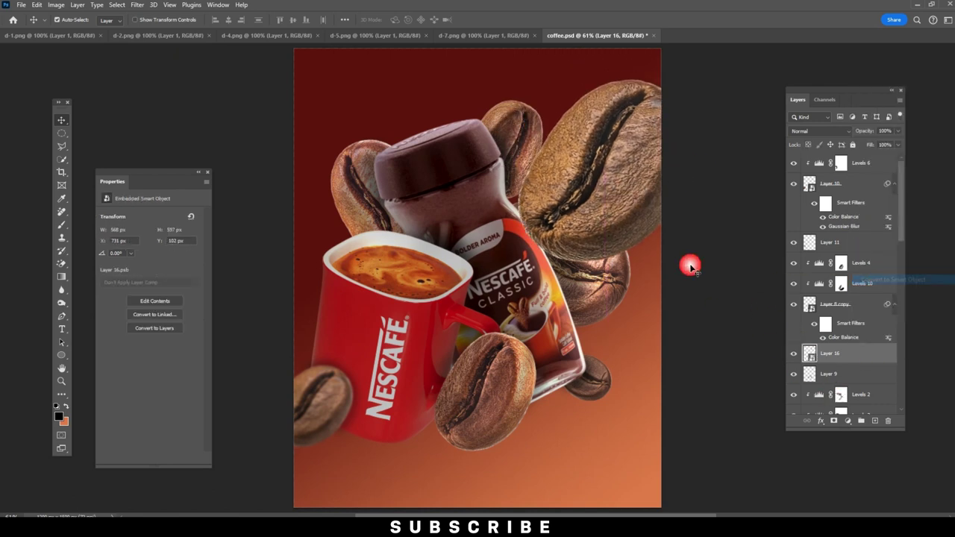
pyautogui.hotkey('ctrl', 't')
pyautogui.moveTo(689, 80)
pyautogui.mouseDown()
pyautogui.moveTo(627, 160)
pyautogui.moveTo(616, 192)
pyautogui.mouseUp()
pyautogui.press('Return')
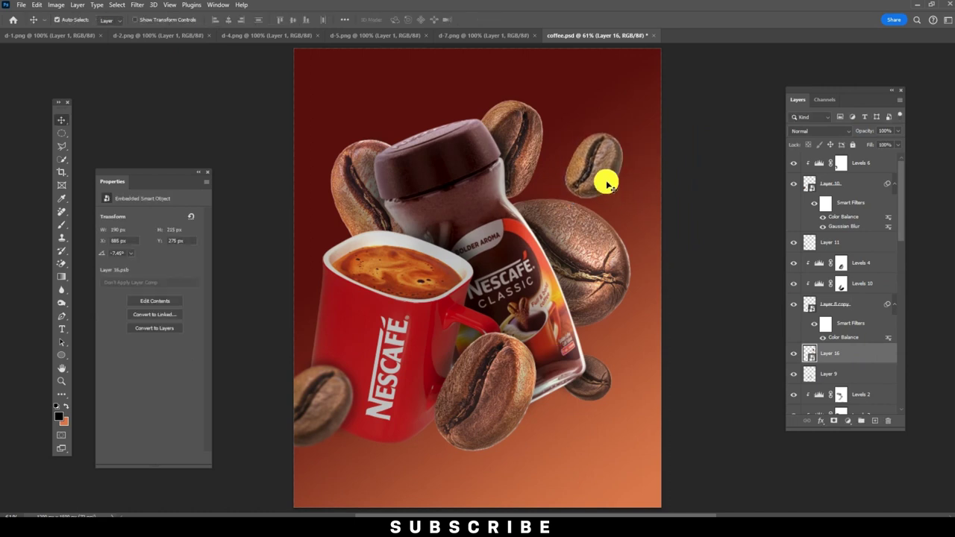
# Step: Rotate the small bean to about -10° and nudge it slightly down
pyautogui.hotkey('ctrl', 't')
pyautogui.moveTo(654, 161); pyautogui.dragTo(659, 159)
pyautogui.press('Return')
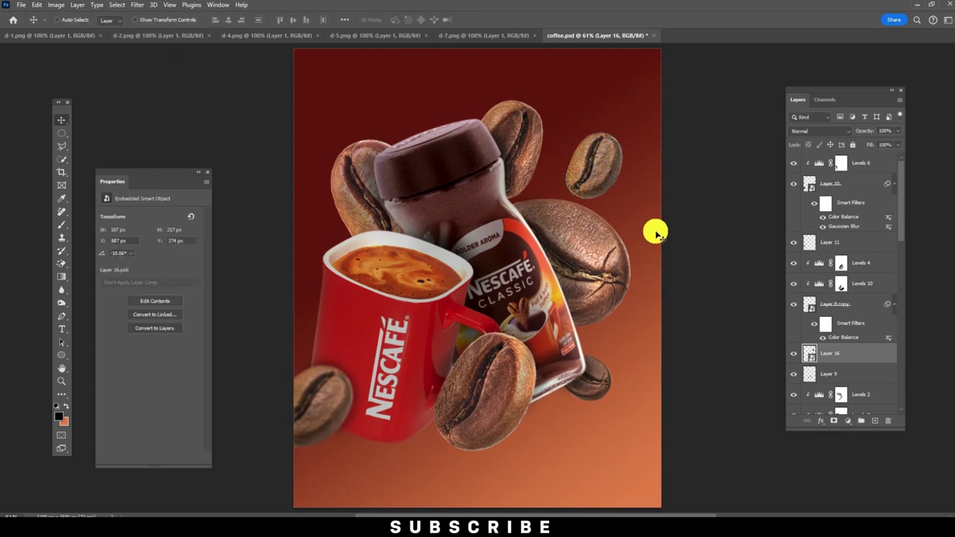
pyautogui.moveTo(588, 178); pyautogui.dragTo(590, 205)
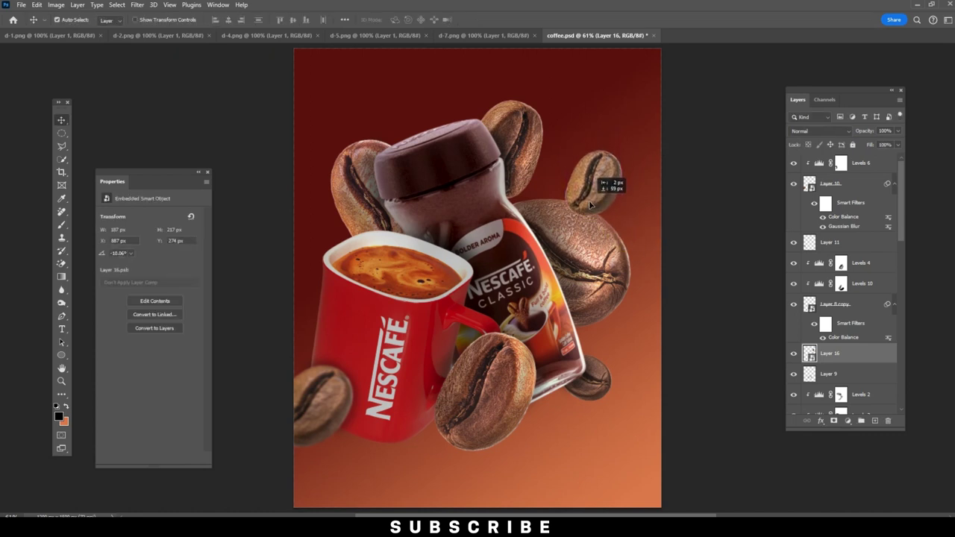
# Step: Move Layer 16 down the layer stack to sit just above Layer 13
pyautogui.moveTo(855, 354); pyautogui.dragTo(854, 315)
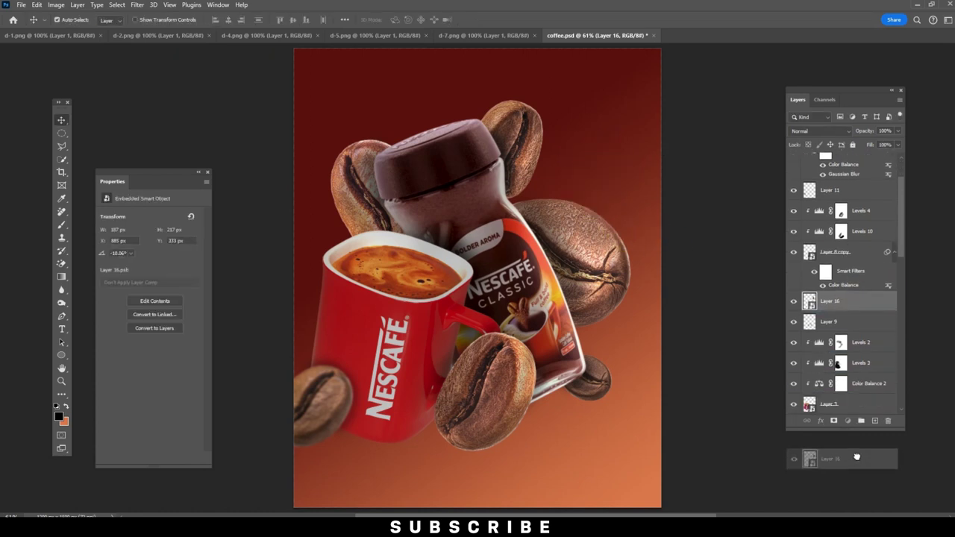
pyautogui.moveTo(854, 315); pyautogui.dragTo(861, 398)
pyautogui.moveTo(597, 191); pyautogui.dragTo(630, 218)
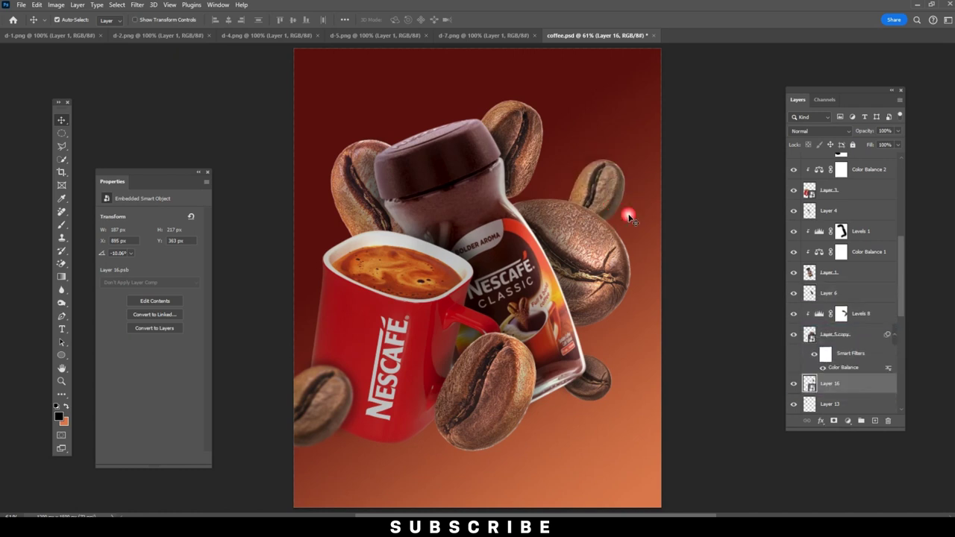
# Step: On a new layer, paint soft 25%-opacity brush strokes over the large right-hand bean
pyautogui.click(874, 422)
pyautogui.click(62, 224)
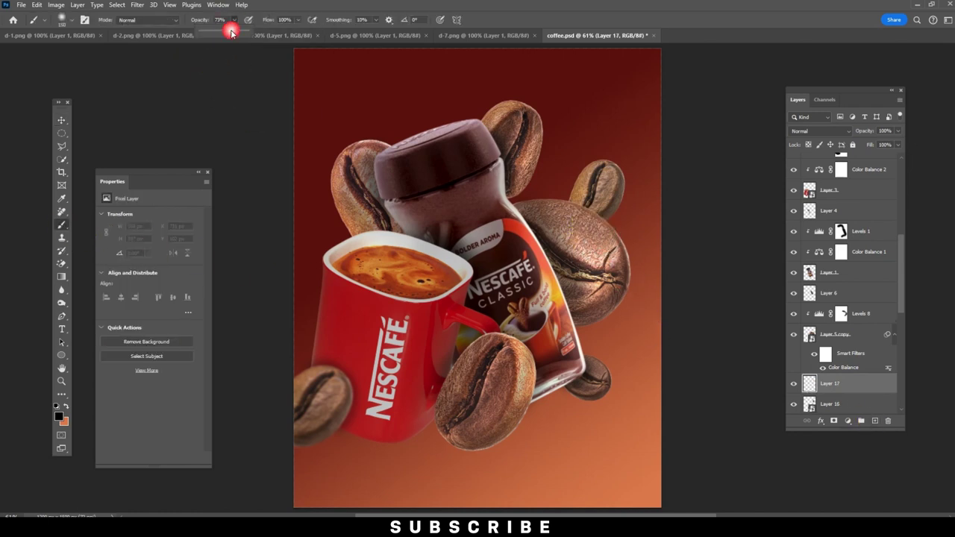
pyautogui.click(601, 237)
pyautogui.moveTo(591, 254)
pyautogui.mouseDown()
pyautogui.moveTo(602, 227)
pyautogui.moveTo(604, 236)
pyautogui.mouseUp()
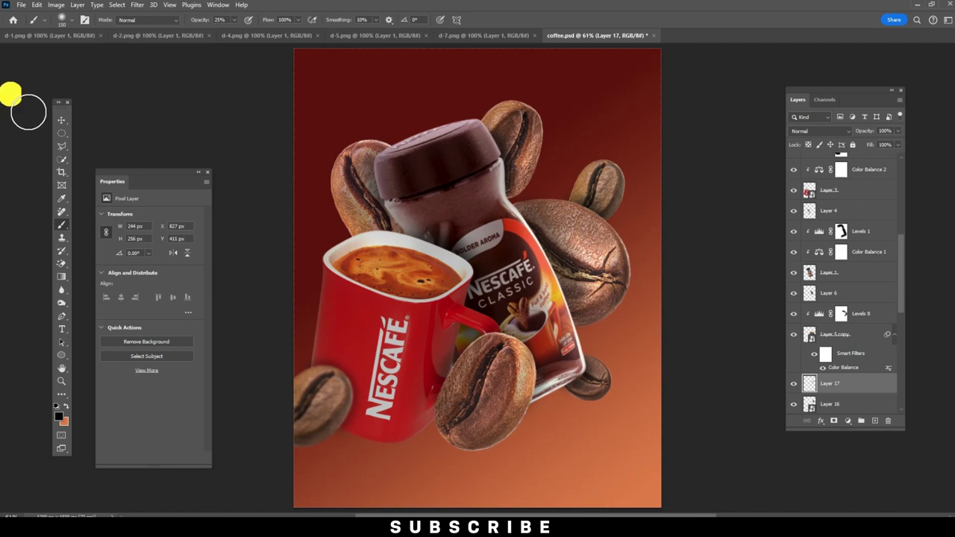
pyautogui.click(61, 121)
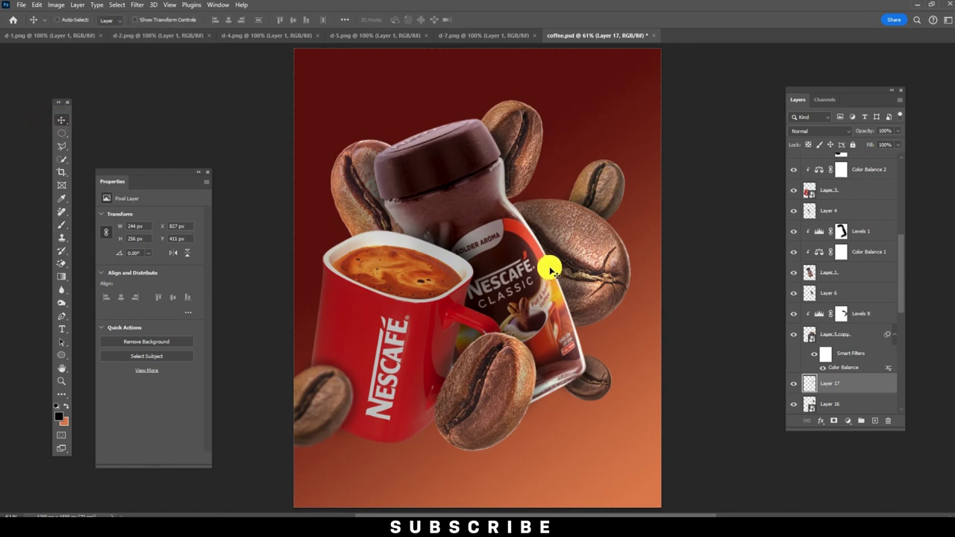
pyautogui.scroll(2, 843, 293)
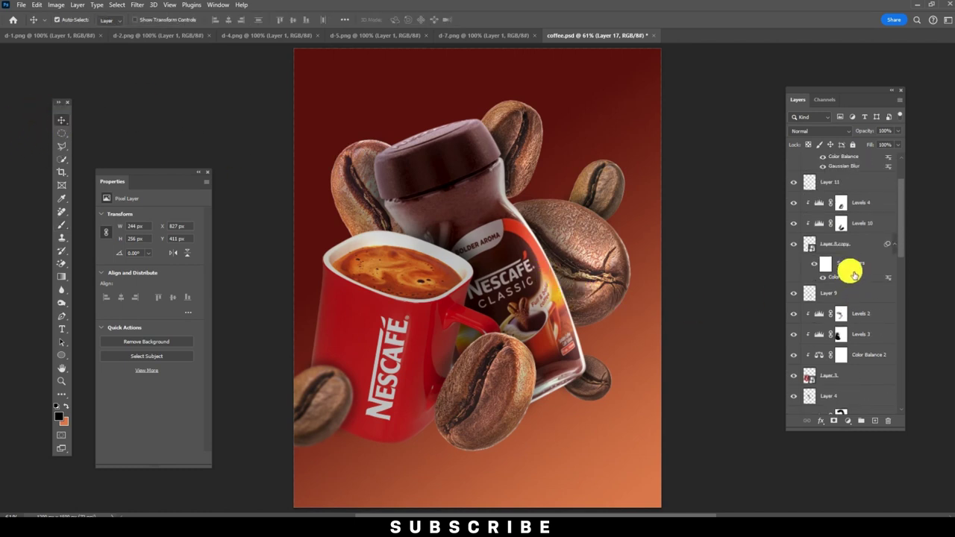
pyautogui.scroll(3, 849, 271)
# Step: Bring the d-4 bean image into the coffee composition as a new layer
pyautogui.click(865, 162)
pyautogui.click(392, 35)
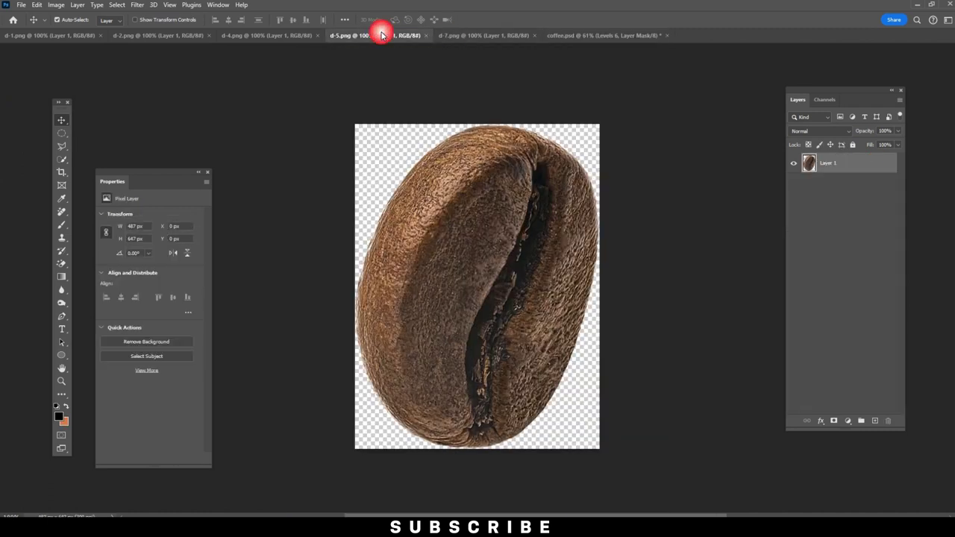
pyautogui.moveTo(488, 173); pyautogui.dragTo(475, 168)
pyautogui.click(485, 36)
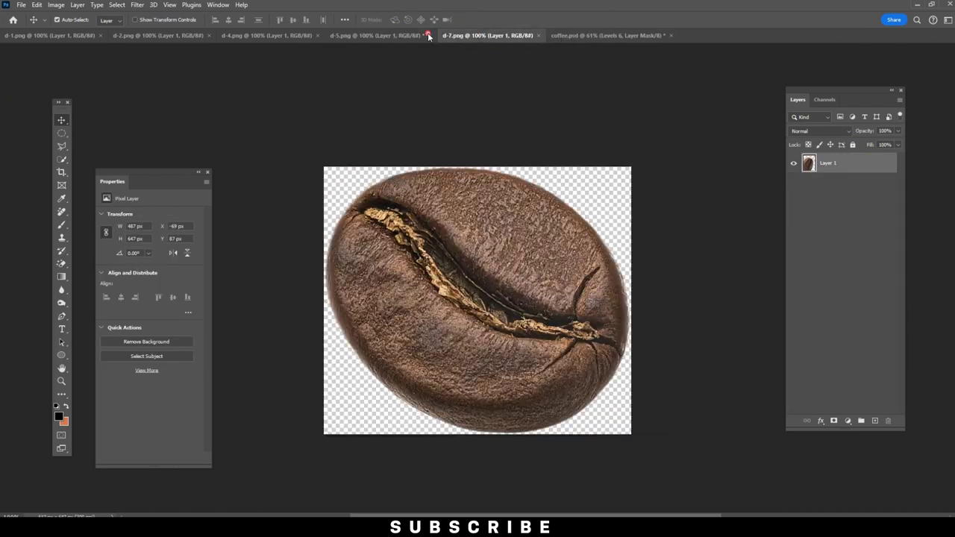
pyautogui.click(264, 35)
pyautogui.moveTo(482, 209)
pyautogui.mouseDown()
pyautogui.moveTo(587, 51)
pyautogui.moveTo(597, 122)
pyautogui.mouseUp()
# Step: Convert the new bean to a smart object and shrink it at the top right
pyautogui.rightClick(853, 170)
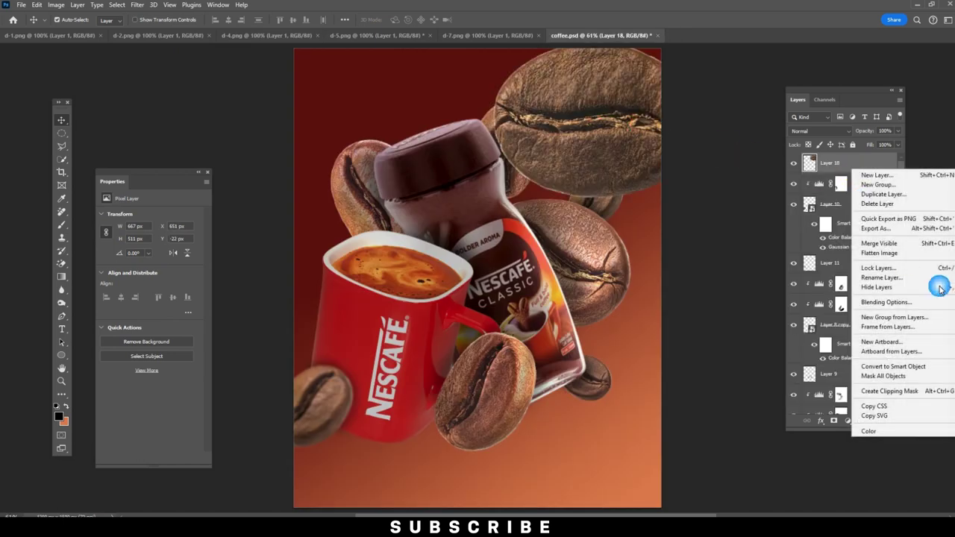
pyautogui.click(893, 366)
pyautogui.hotkey('ctrl', 't')
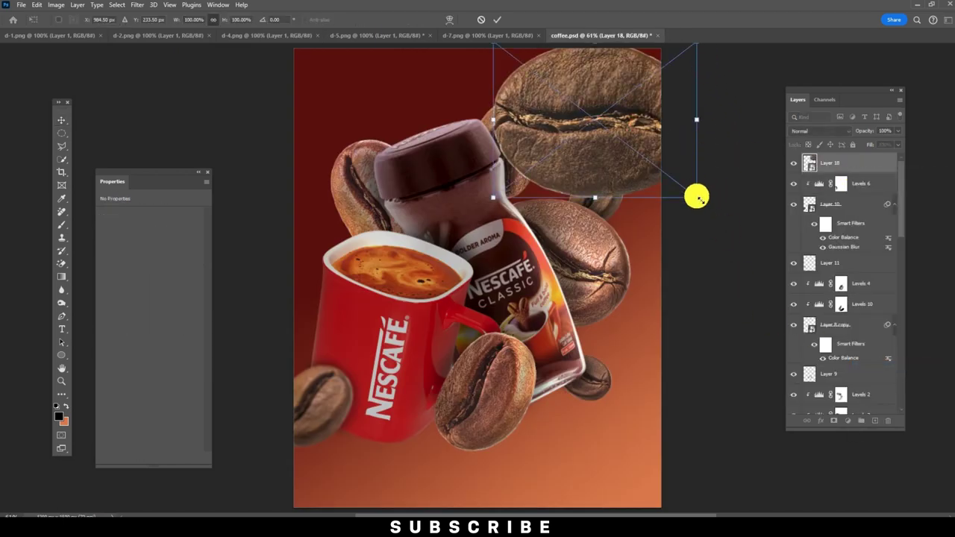
pyautogui.moveTo(696, 197); pyautogui.dragTo(607, 168)
pyautogui.moveTo(633, 110)
pyautogui.mouseDown()
pyautogui.moveTo(627, 119)
pyautogui.moveTo(612, 101)
pyautogui.moveTo(573, 136)
pyautogui.moveTo(577, 147)
pyautogui.mouseUp()
pyautogui.press('Return')
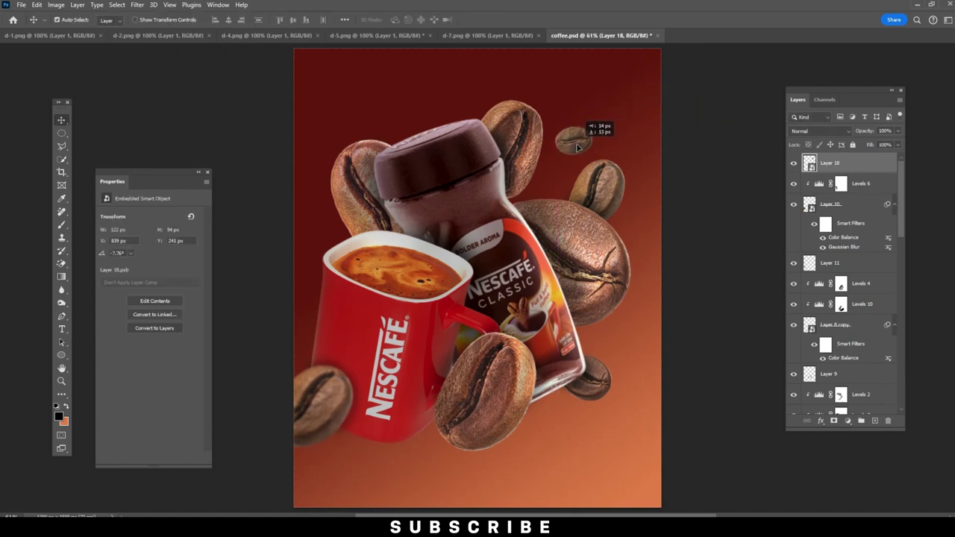
# Step: Apply Color Balance with Cyan–Red +12 to the small bean
pyautogui.click(56, 4)
pyautogui.moveTo(71, 31)
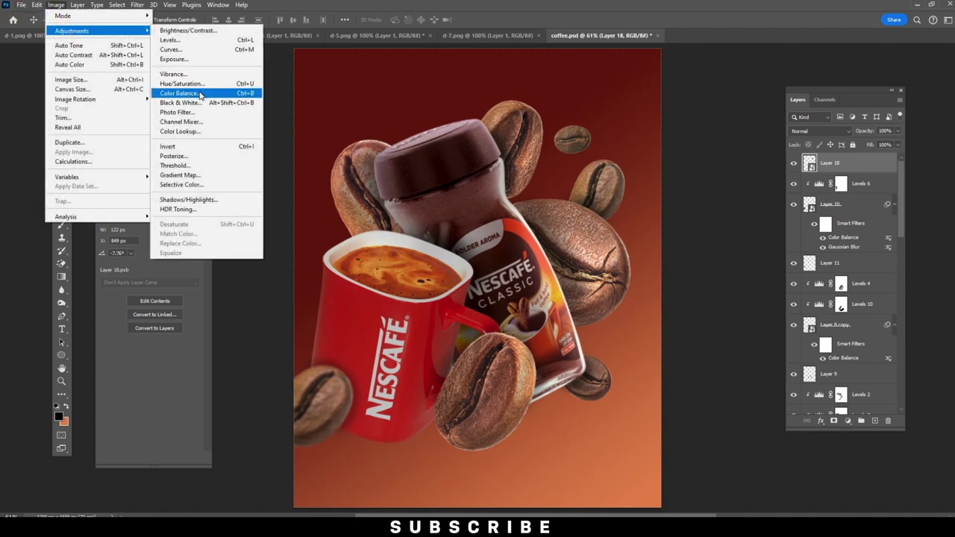
pyautogui.click(200, 94)
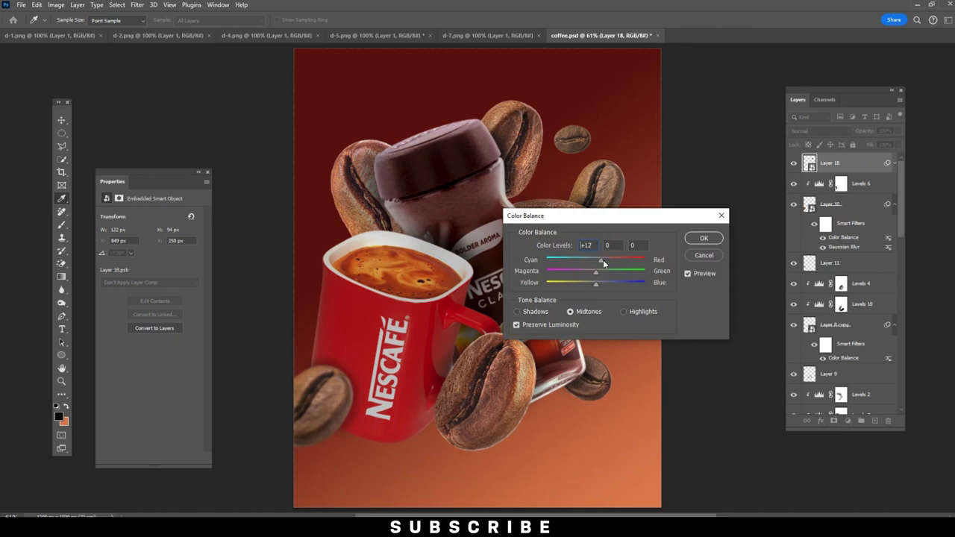
pyautogui.click(703, 239)
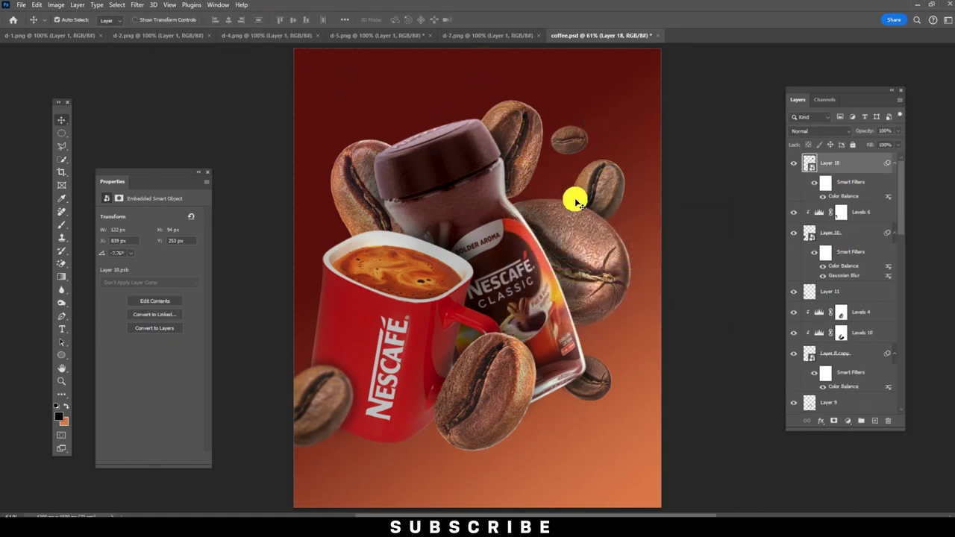
# Step: Bring the d-5 bean into the poster and convert it to a smart object
pyautogui.click(482, 35)
pyautogui.click(390, 37)
pyautogui.moveTo(465, 224)
pyautogui.mouseDown()
pyautogui.moveTo(609, 16)
pyautogui.moveTo(603, 93)
pyautogui.mouseUp()
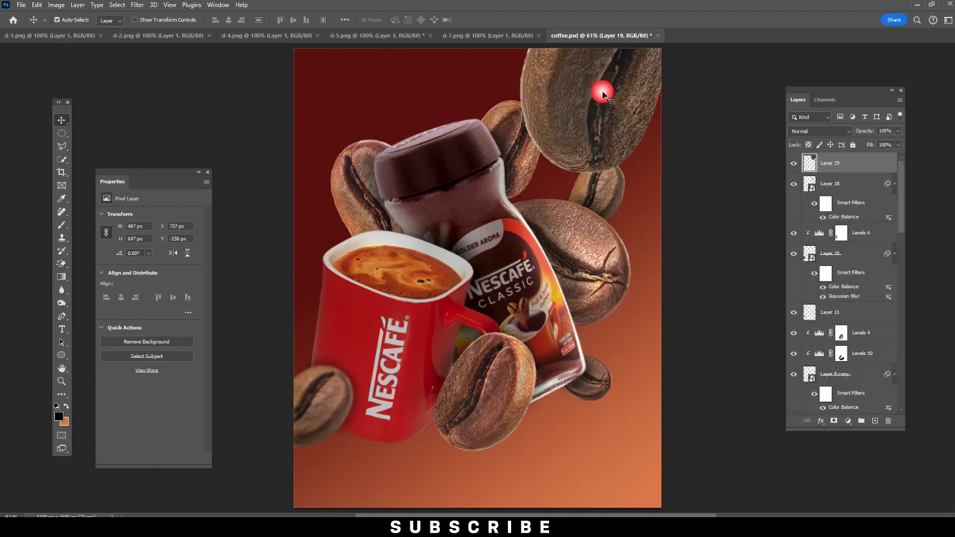
pyautogui.rightClick(847, 166)
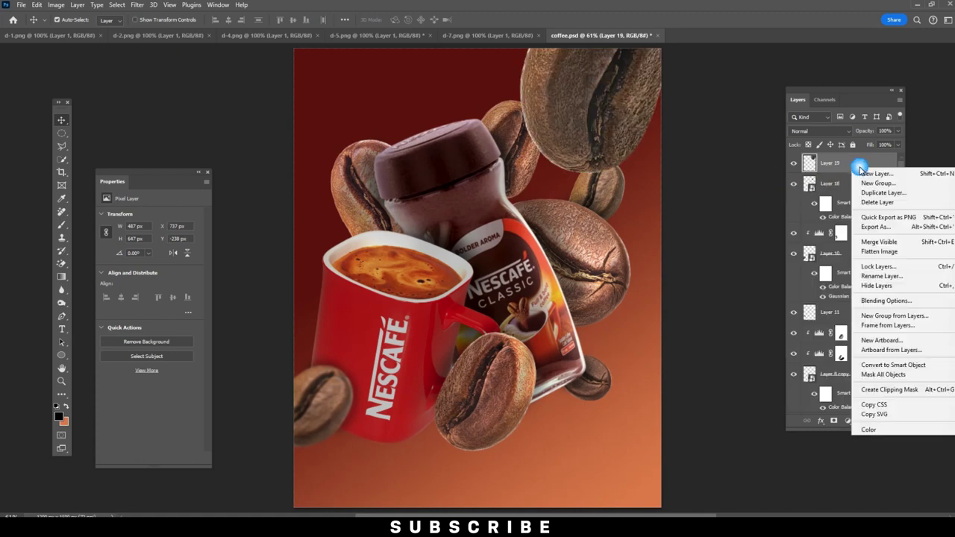
pyautogui.click(873, 364)
# Step: Shrink the bean to about 29% and rotate it near the top-right corner
pyautogui.hotkey('ctrl', 't')
pyautogui.moveTo(667, 179)
pyautogui.mouseDown()
pyautogui.moveTo(629, 128)
pyautogui.moveTo(577, 153)
pyautogui.moveTo(627, 127)
pyautogui.mouseUp()
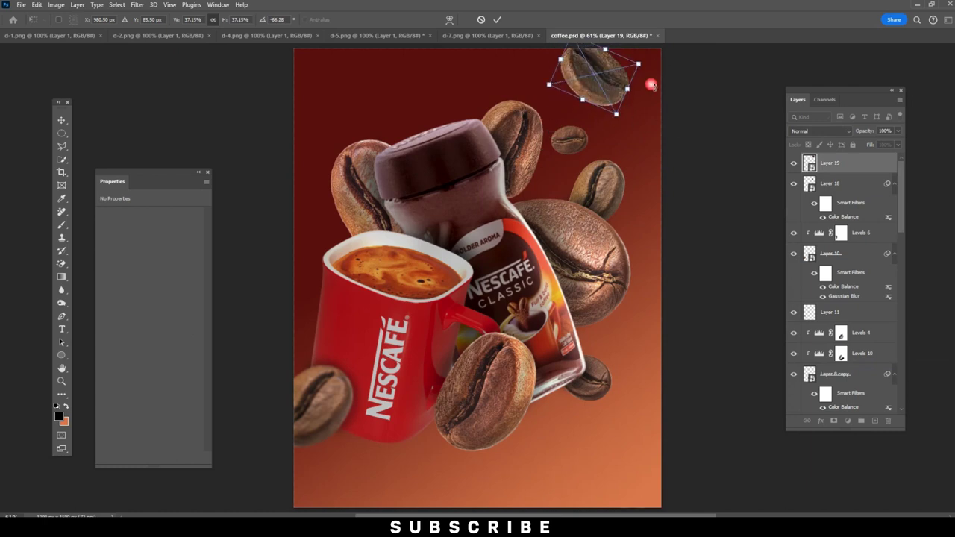
pyautogui.moveTo(651, 85)
pyautogui.mouseDown()
pyautogui.moveTo(642, 68)
pyautogui.moveTo(617, 119)
pyautogui.mouseUp()
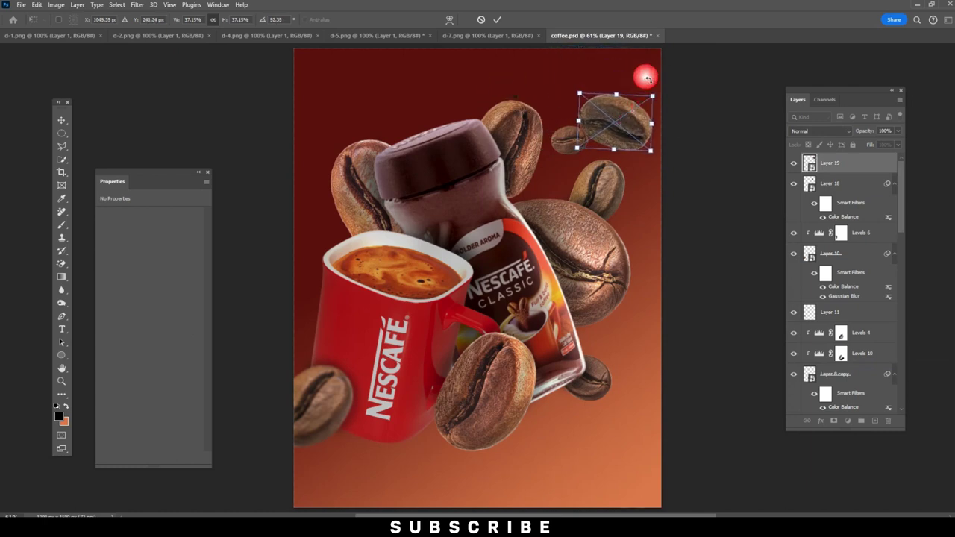
pyautogui.moveTo(647, 77)
pyautogui.mouseDown()
pyautogui.moveTo(667, 100)
pyautogui.moveTo(648, 155)
pyautogui.moveTo(638, 135)
pyautogui.mouseUp()
pyautogui.press('Return')
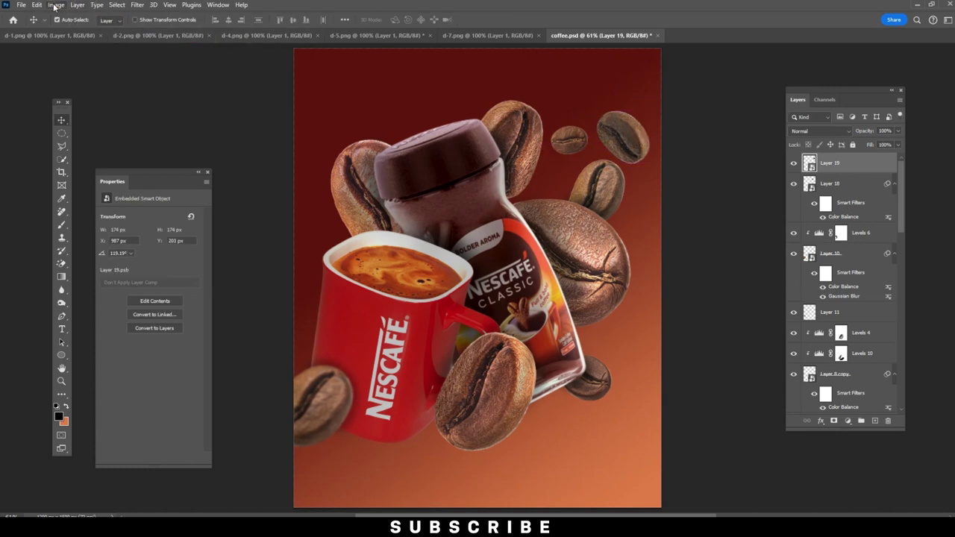
# Step: Apply Color Balance Cyan–Red +17 to the bean, then show d-1.png
pyautogui.click(54, 7)
pyautogui.click(201, 95)
pyautogui.moveTo(596, 260); pyautogui.dragTo(599, 262)
pyautogui.click(702, 238)
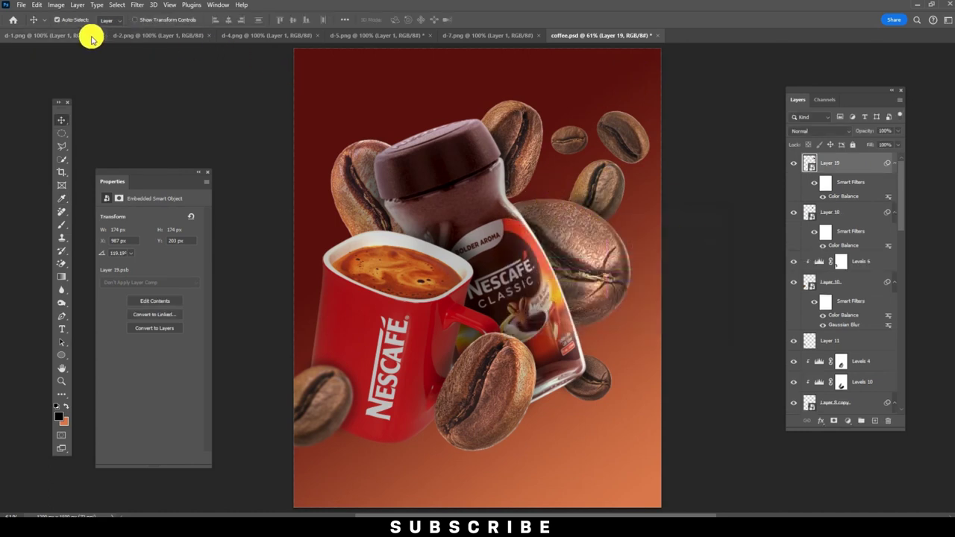
pyautogui.click(15, 36)
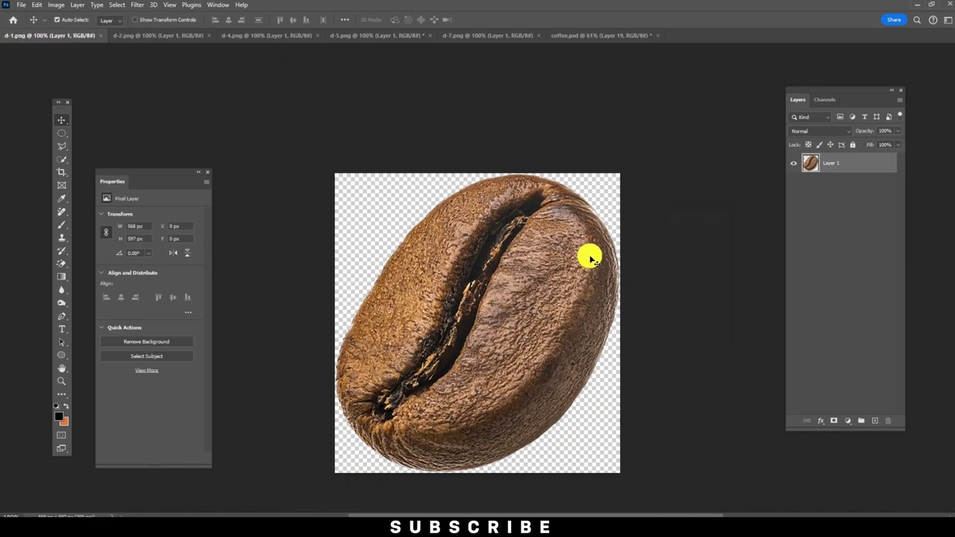
# Step: Bring the d-2 bean in as Layer 20, make it a smart object, and shrink it near the top
pyautogui.click(165, 35)
pyautogui.moveTo(490, 210)
pyautogui.mouseDown()
pyautogui.moveTo(616, 35)
pyautogui.moveTo(598, 97)
pyautogui.mouseUp()
pyautogui.rightClick(873, 175)
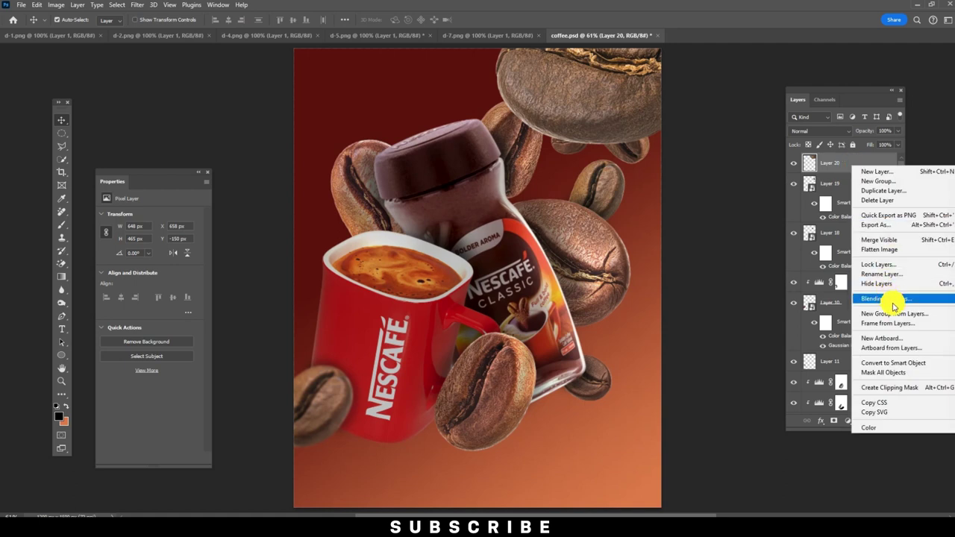
pyautogui.click(888, 363)
pyautogui.hotkey('ctrl', 't')
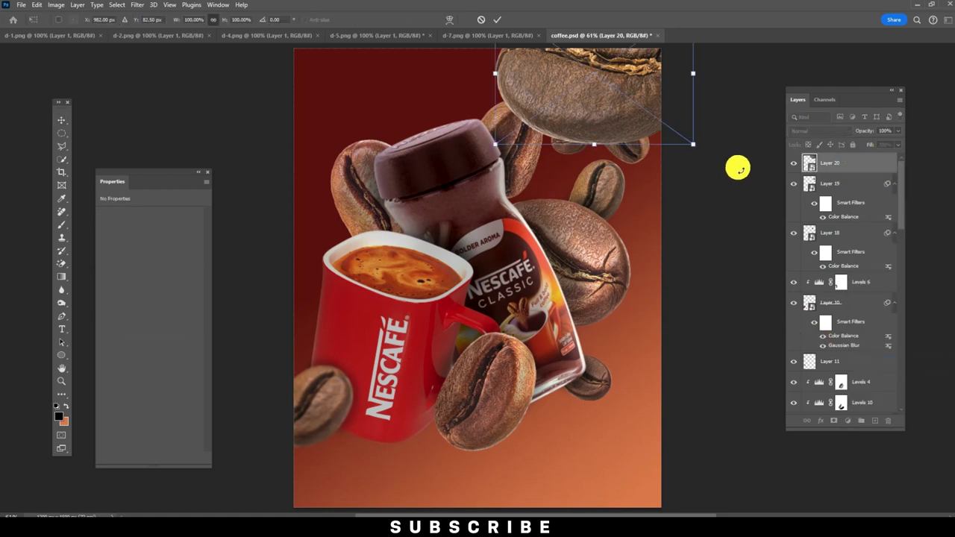
pyautogui.moveTo(695, 145)
pyautogui.mouseDown()
pyautogui.moveTo(664, 137)
pyautogui.moveTo(642, 99)
pyautogui.moveTo(614, 112)
pyautogui.moveTo(571, 97)
pyautogui.moveTo(600, 77)
pyautogui.moveTo(584, 70)
pyautogui.moveTo(544, 79)
pyautogui.mouseUp()
pyautogui.doubleClick(576, 92)
# Step: Warm Layer 20 with a Color Balance shift toward red
pyautogui.click(56, 5)
pyautogui.moveTo(72, 30)
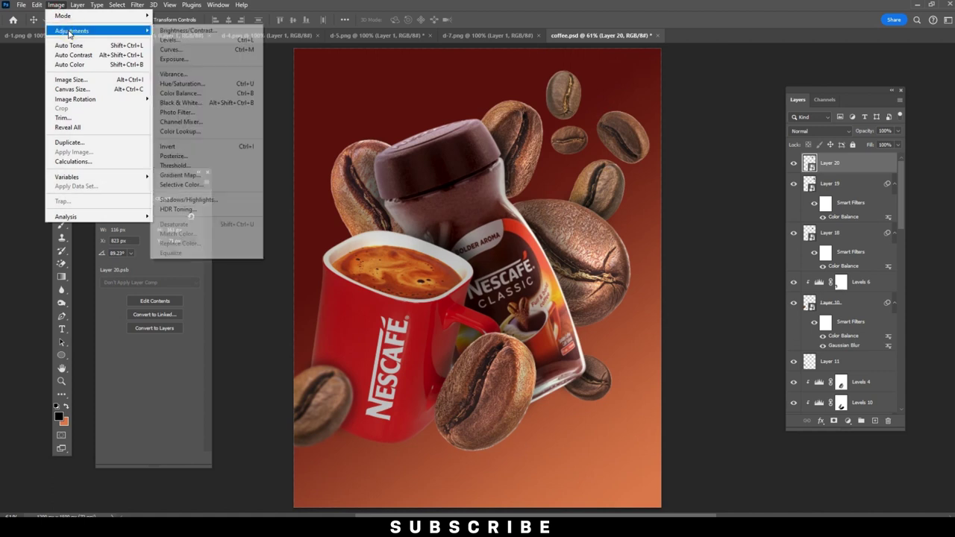
pyautogui.click(183, 94)
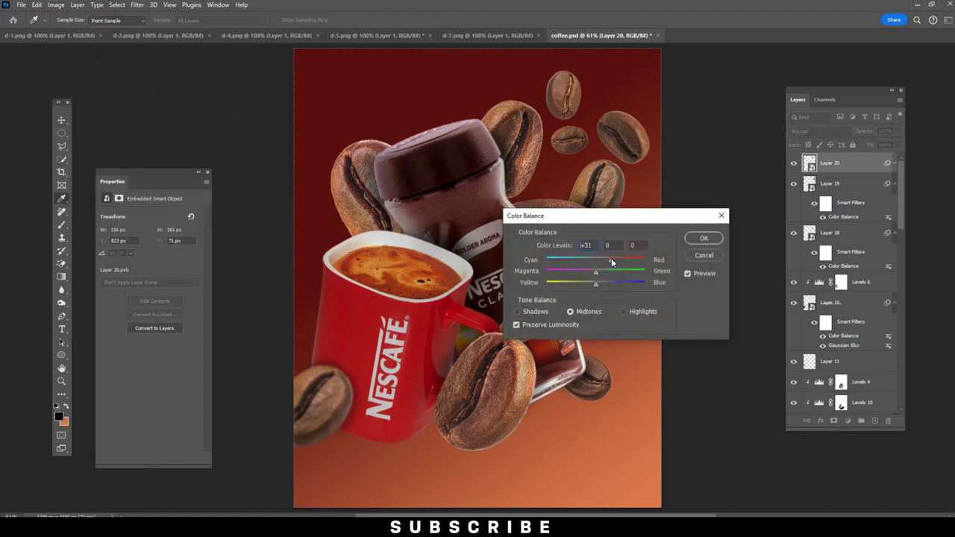
pyautogui.click(702, 238)
# Step: Paste a copied bean into the coffee poster as Layer 21
pyautogui.click(496, 35)
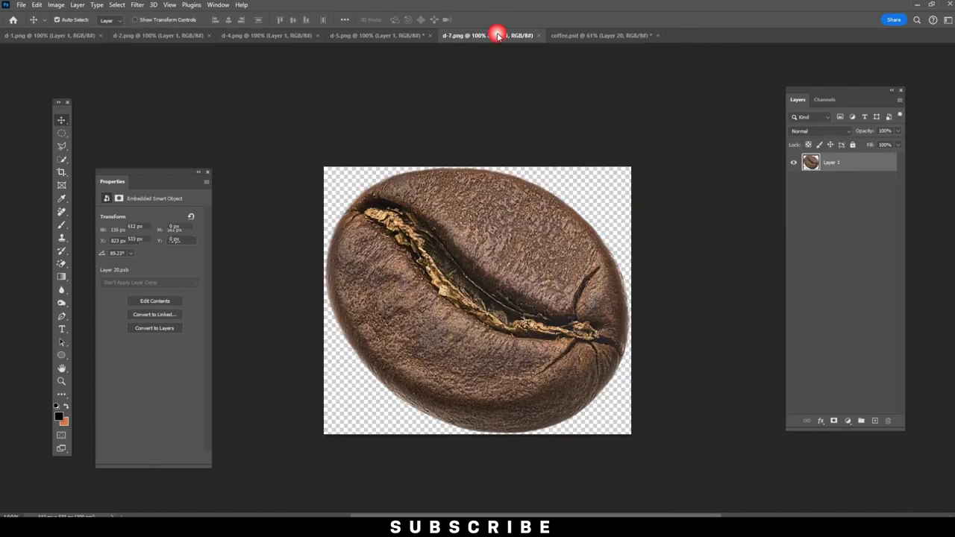
pyautogui.click(358, 35)
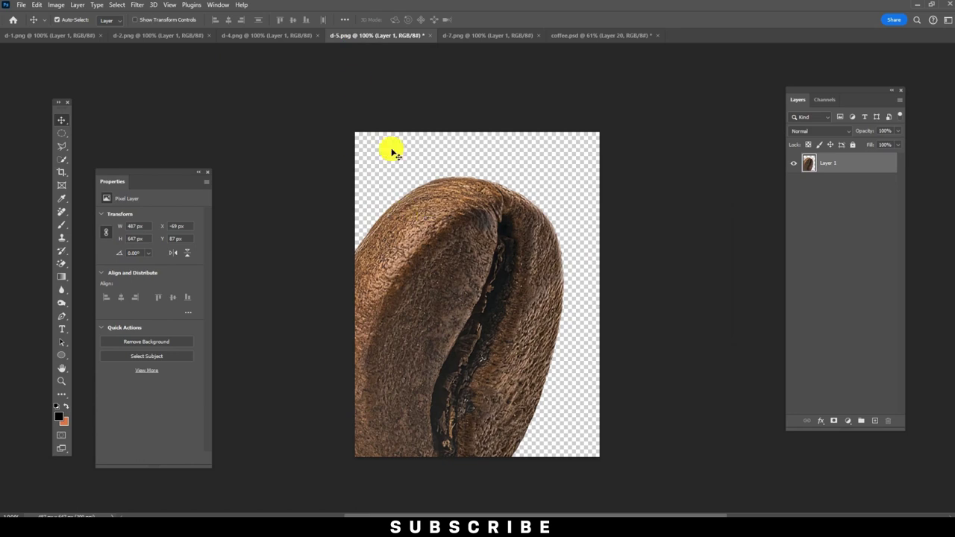
pyautogui.click(270, 37)
pyautogui.click(173, 37)
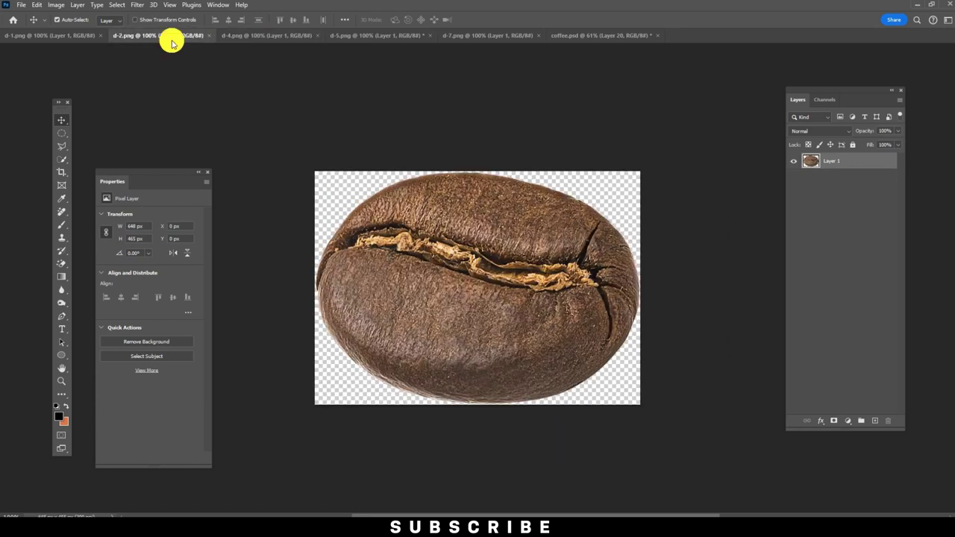
pyautogui.click(251, 35)
pyautogui.click(585, 35)
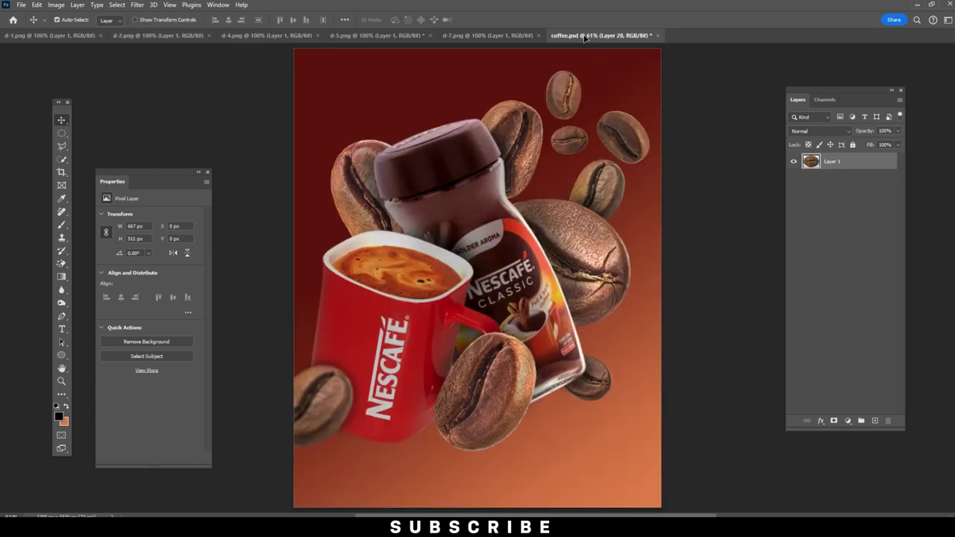
pyautogui.hotkey('ctrl', 'v')
# Step: Convert Layer 21 to a smart object, shrink it to about a third, and place it top-right
pyautogui.rightClick(835, 163)
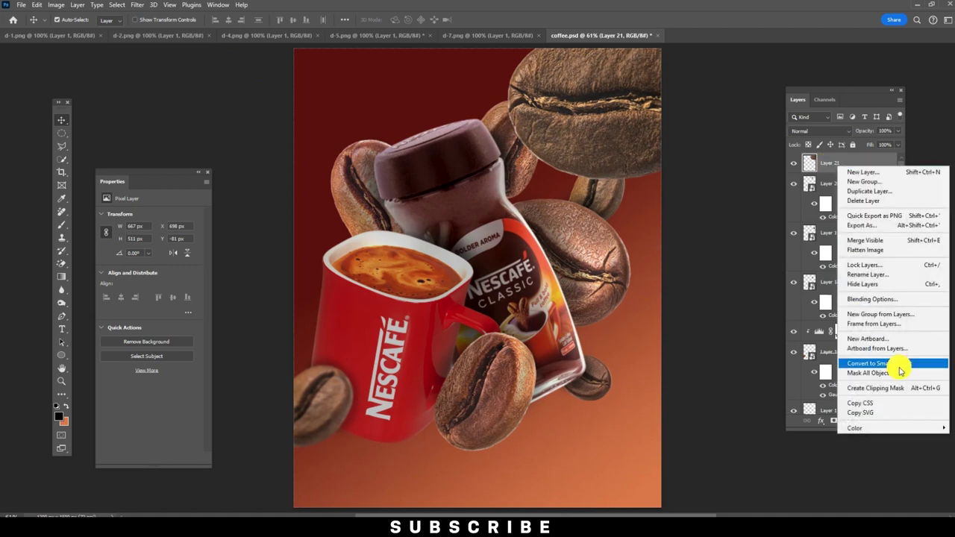
pyautogui.click(895, 364)
pyautogui.hotkey('ctrl', 't')
pyautogui.moveTo(708, 179)
pyautogui.mouseDown()
pyautogui.moveTo(638, 149)
pyautogui.moveTo(679, 93)
pyautogui.moveTo(621, 87)
pyautogui.moveTo(632, 139)
pyautogui.mouseUp()
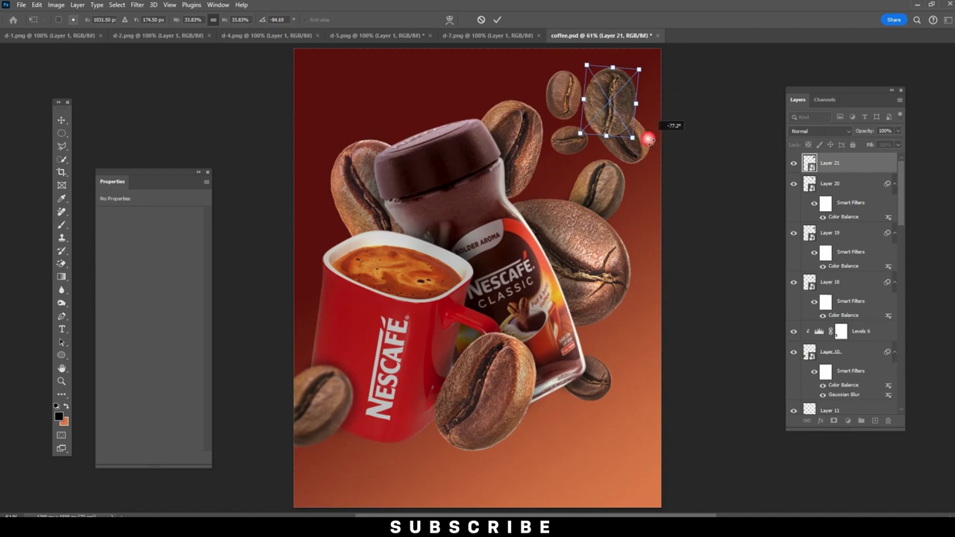
pyautogui.moveTo(634, 84); pyautogui.dragTo(662, 66)
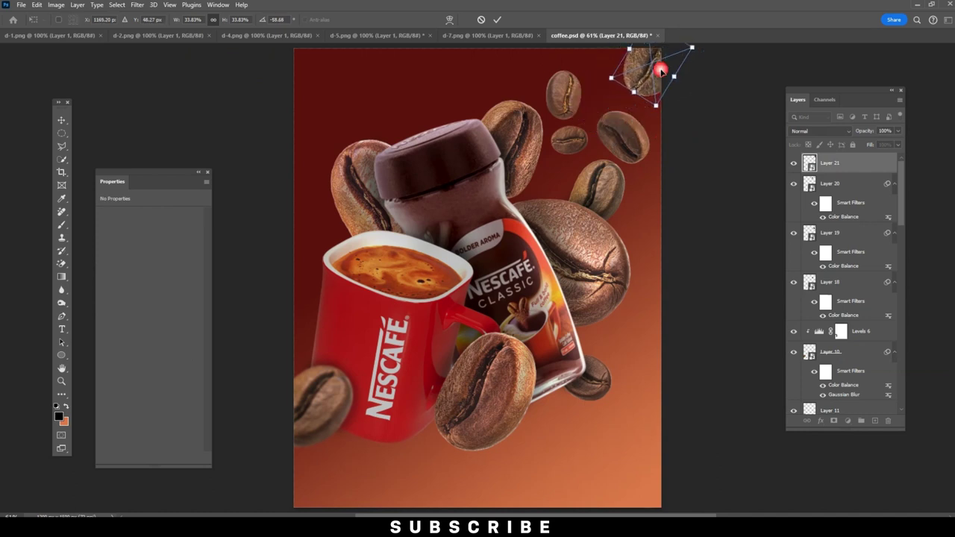
pyautogui.press('Return')
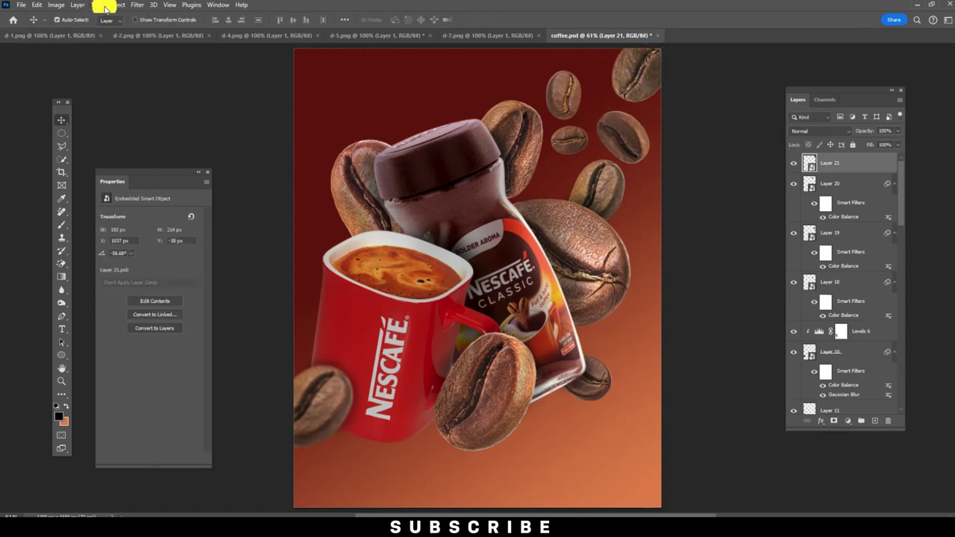
# Step: Blur the corner bean with Gaussian Blur 3.0 and duplicate the Layer 16 bean to the top-left edge
pyautogui.click(116, 5)
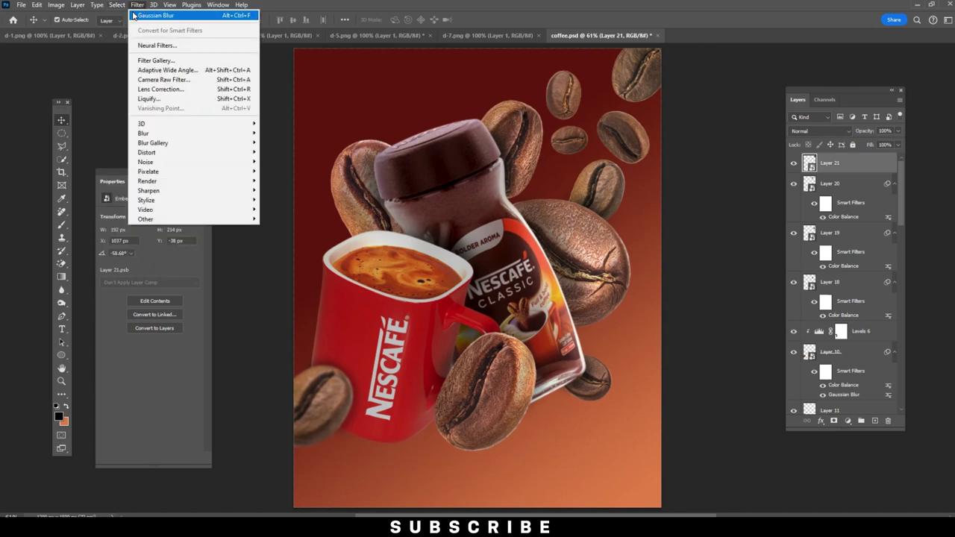
pyautogui.click(149, 15)
pyautogui.click(257, 90)
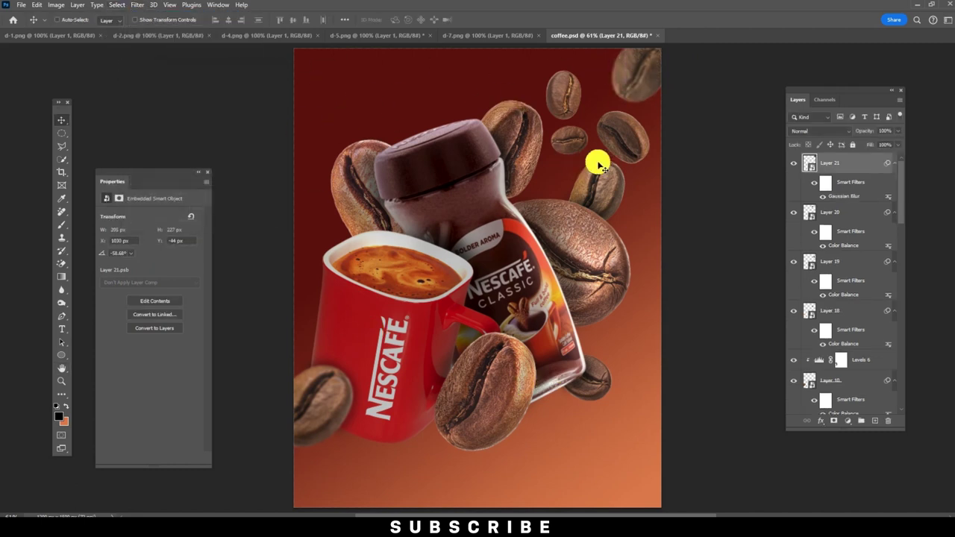
pyautogui.click(607, 200)
pyautogui.moveTo(606, 200); pyautogui.dragTo(312, 109)
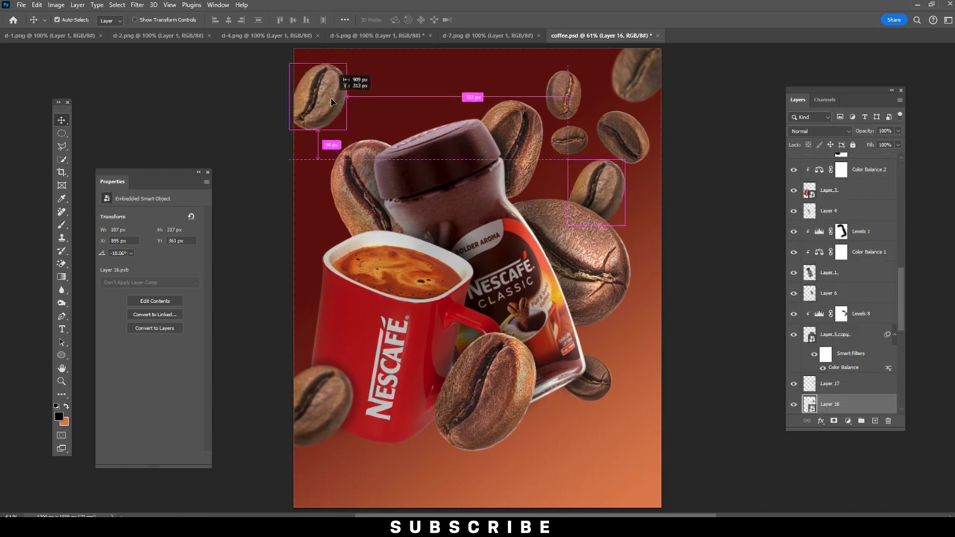
# Step: Apply a 3.0-pixel Gaussian Blur to the top-left bean copy and nudge it into place
pyautogui.click(137, 5)
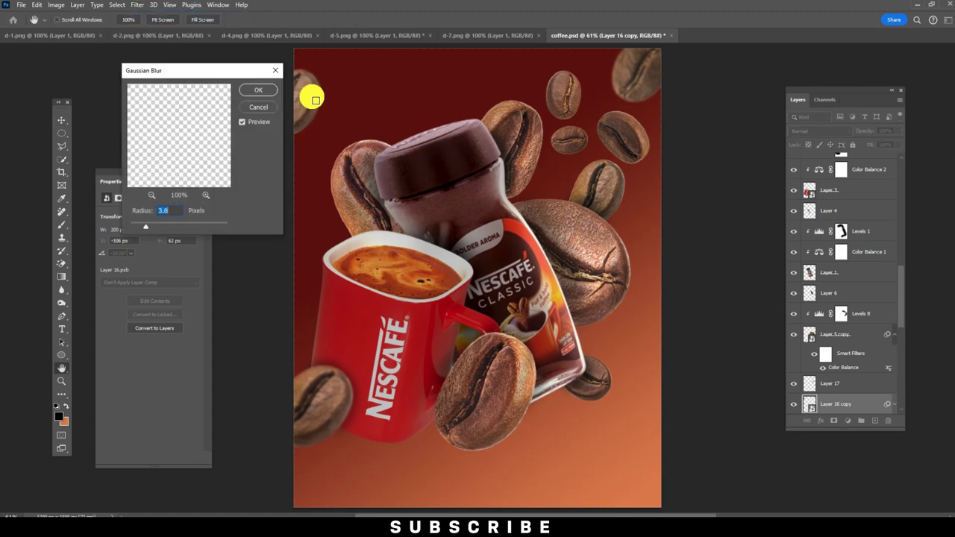
pyautogui.press('Return')
pyautogui.hotkey('ctrl', 't')
pyautogui.moveTo(331, 132); pyautogui.dragTo(325, 96)
pyautogui.press('Return')
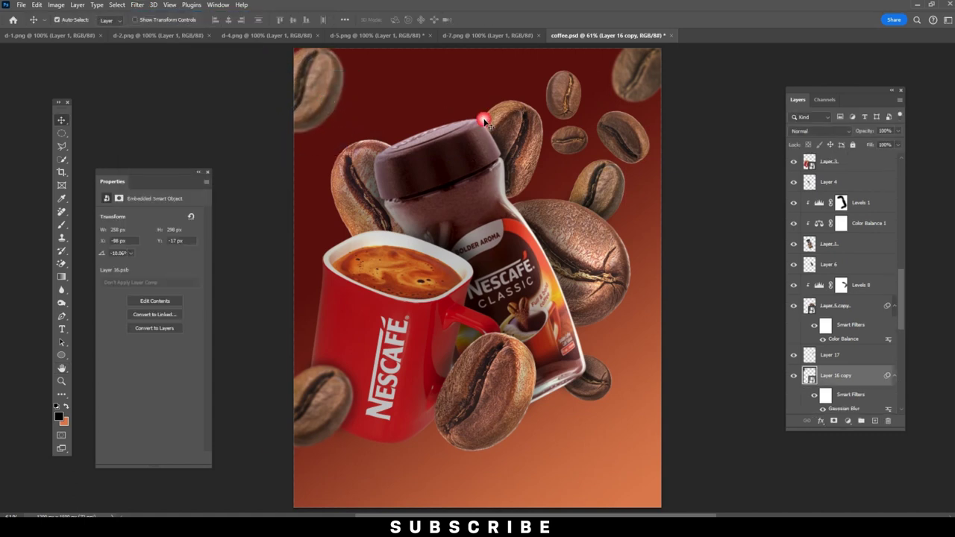
# Step: Place two small copies of the Layer 18 bean on the left, one rotated to about 51.5°
pyautogui.moveTo(560, 144)
pyautogui.mouseDown()
pyautogui.moveTo(316, 233)
pyautogui.moveTo(326, 246)
pyautogui.moveTo(305, 215)
pyautogui.mouseUp()
pyautogui.hotkey('ctrl', 't')
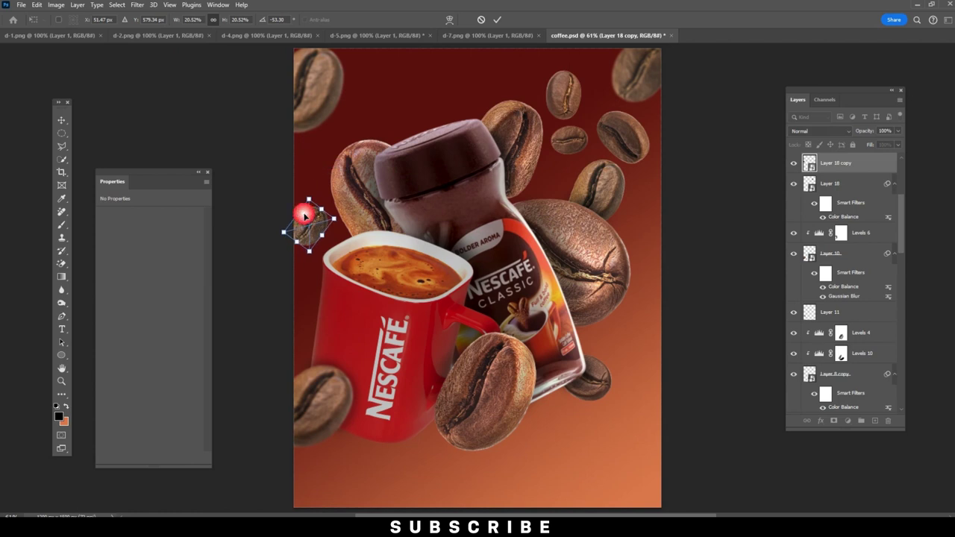
pyautogui.press('Return')
pyautogui.moveTo(548, 136)
pyautogui.mouseDown()
pyautogui.moveTo(422, 100)
pyautogui.moveTo(377, 116)
pyautogui.moveTo(382, 148)
pyautogui.mouseUp()
pyautogui.hotkey('ctrl', 't')
pyautogui.press('Return')
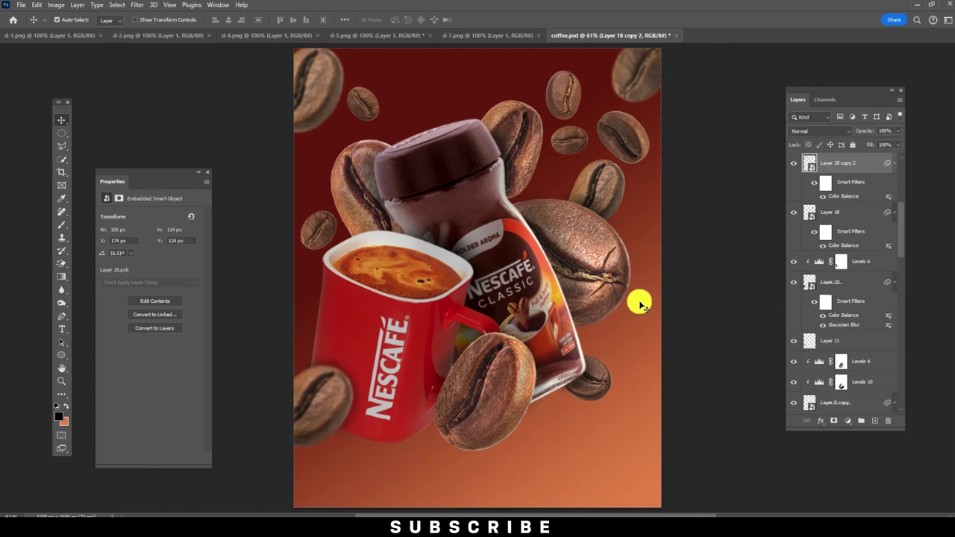
# Step: Duplicate the Layer 16 bean to a lower spot, undoing an accidental change to the big bean
pyautogui.click(604, 187)
pyautogui.moveTo(603, 187); pyautogui.dragTo(551, 442)
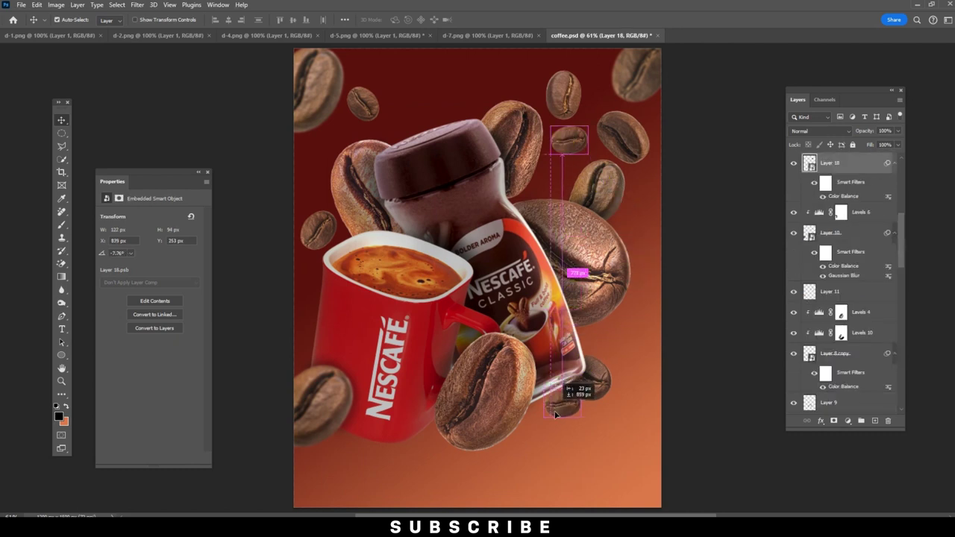
pyautogui.click(606, 306)
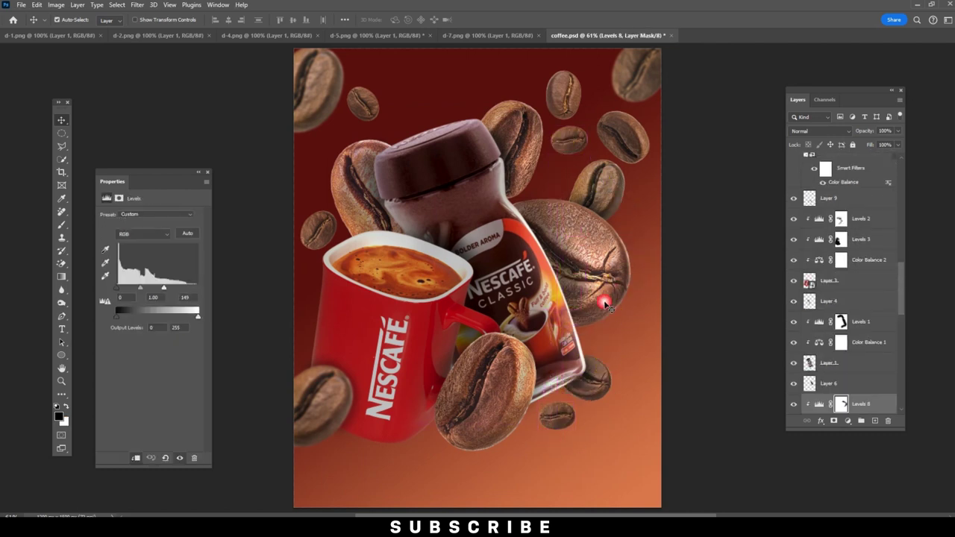
pyautogui.moveTo(595, 282); pyautogui.dragTo(640, 448)
pyautogui.hotkey('ctrl', 'z')
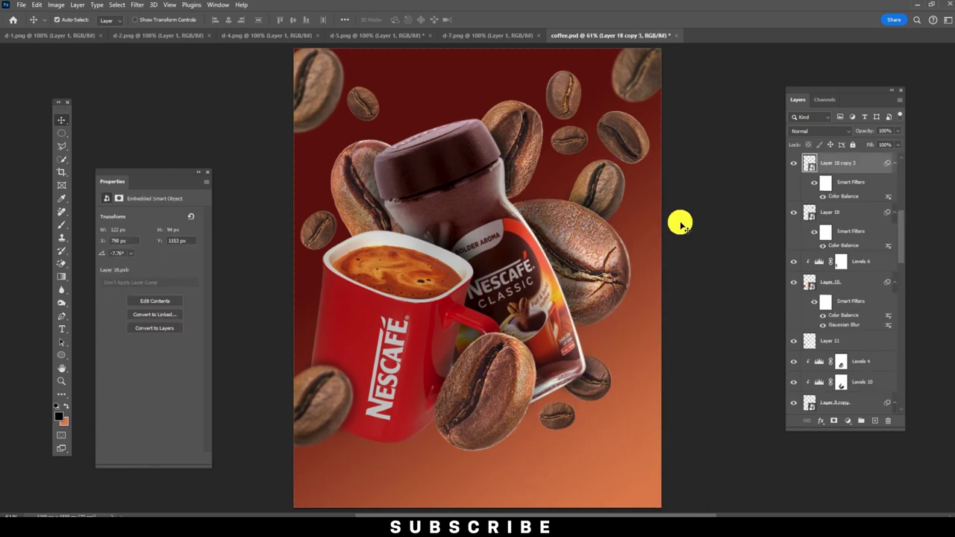
# Step: Duplicate the top-right bean to the bottom-right corner and enlarge it
pyautogui.moveTo(650, 78); pyautogui.dragTo(644, 468)
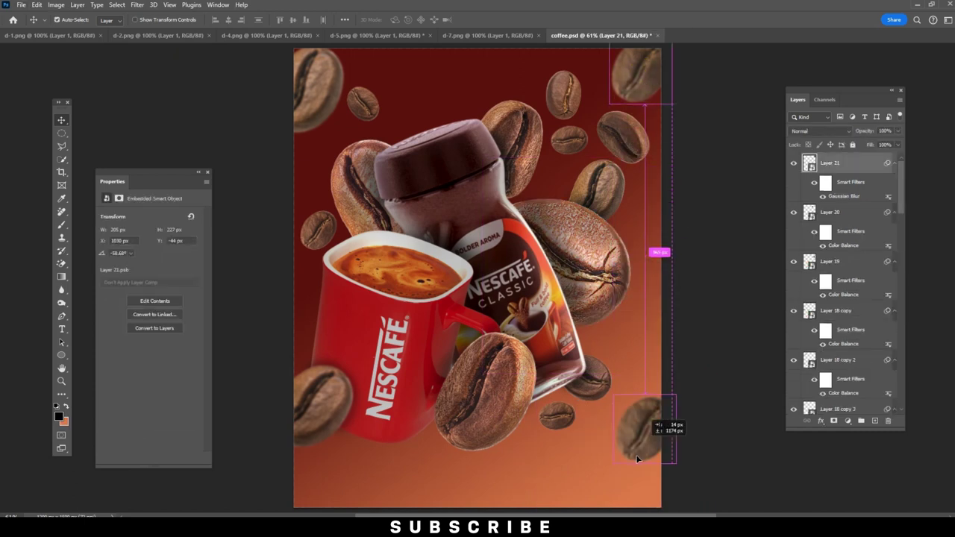
pyautogui.hotkey('ctrl', 't')
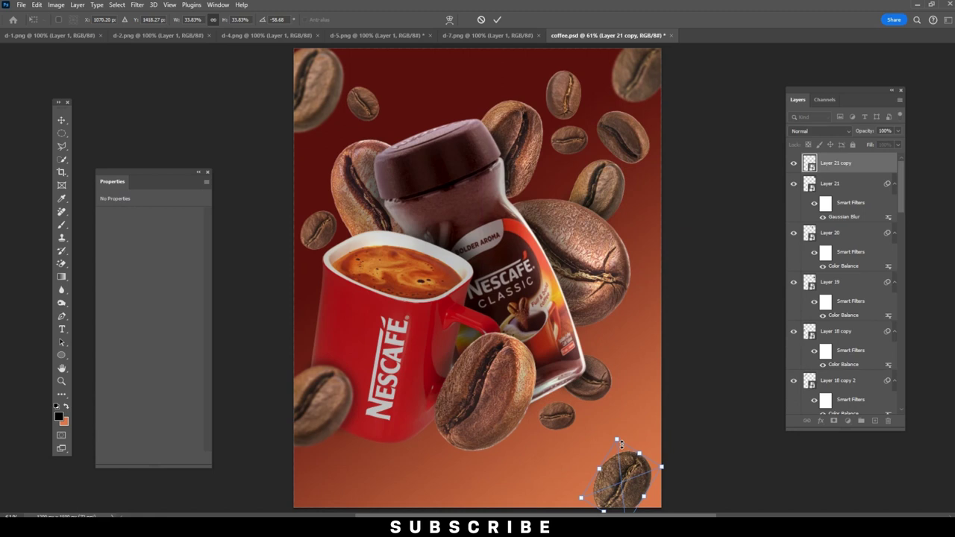
pyautogui.moveTo(622, 443); pyautogui.dragTo(676, 377)
pyautogui.press('Return')
pyautogui.moveTo(661, 433)
pyautogui.mouseDown()
pyautogui.moveTo(648, 454)
pyautogui.moveTo(631, 450)
pyautogui.mouseUp()
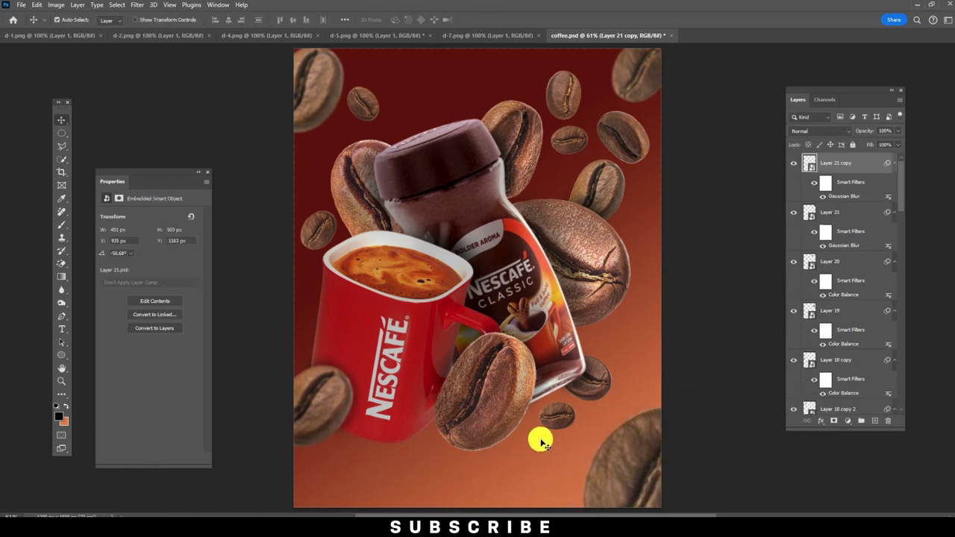
# Step: Duplicate the Layer 19 bean into the bottom-left corner and enlarge it
pyautogui.click(588, 384)
pyautogui.moveTo(531, 133)
pyautogui.mouseDown()
pyautogui.moveTo(324, 501)
pyautogui.moveTo(341, 473)
pyautogui.mouseUp()
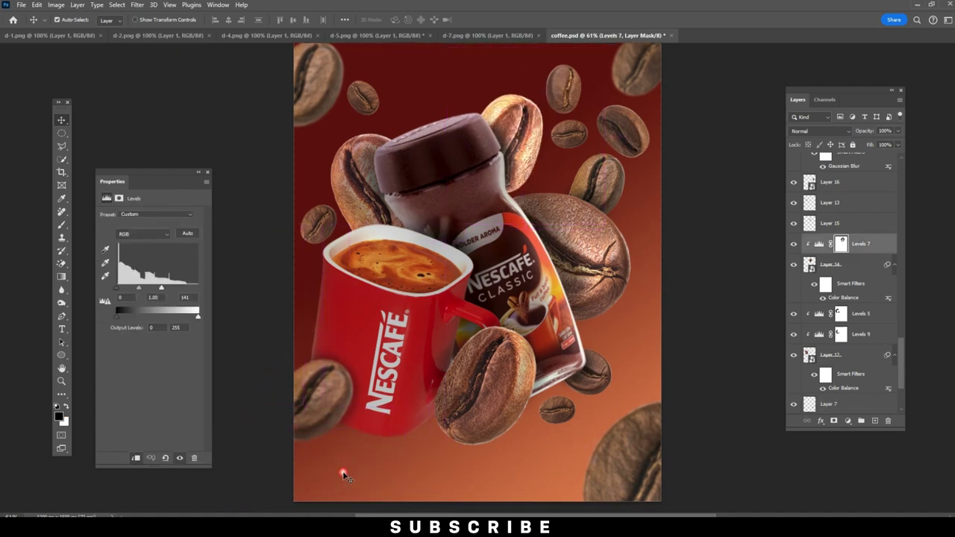
pyautogui.click(549, 195)
pyautogui.click(618, 130)
pyautogui.moveTo(618, 131)
pyautogui.mouseDown()
pyautogui.moveTo(332, 482)
pyautogui.moveTo(350, 480)
pyautogui.mouseUp()
pyautogui.hotkey('ctrl', 't')
pyautogui.press('Return')
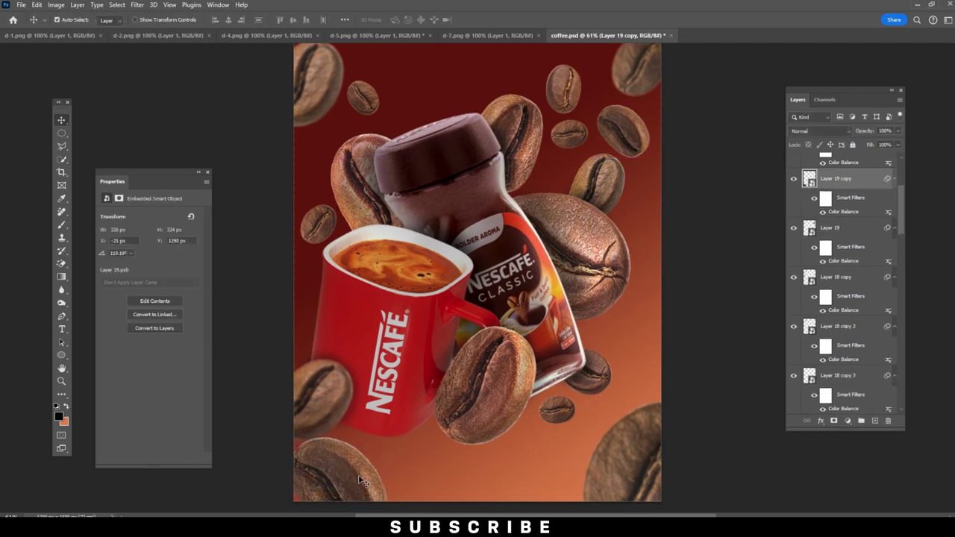
# Step: Blur the bottom-left bean 3.0 pixels with Gaussian Blur, then select the jar layer, Layer 1
pyautogui.click(132, 5)
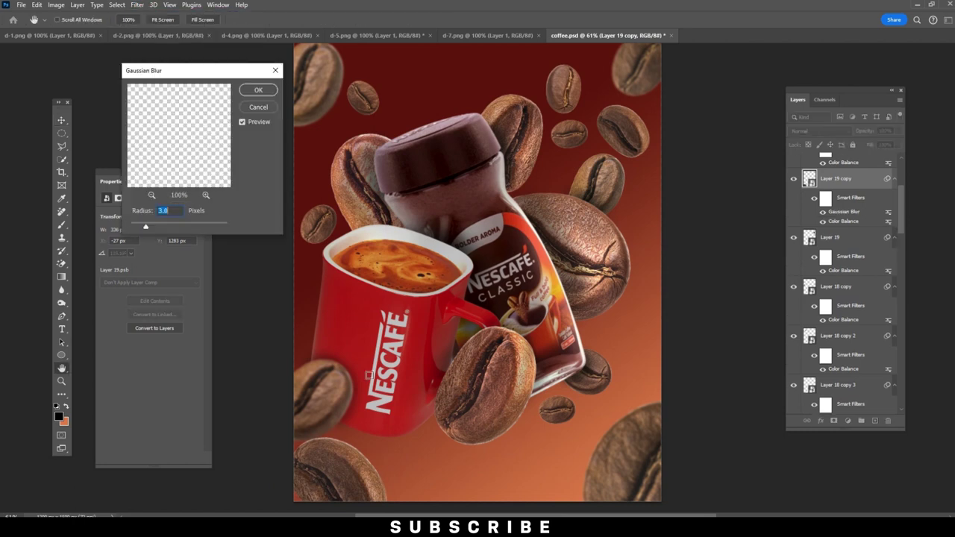
pyautogui.click(258, 89)
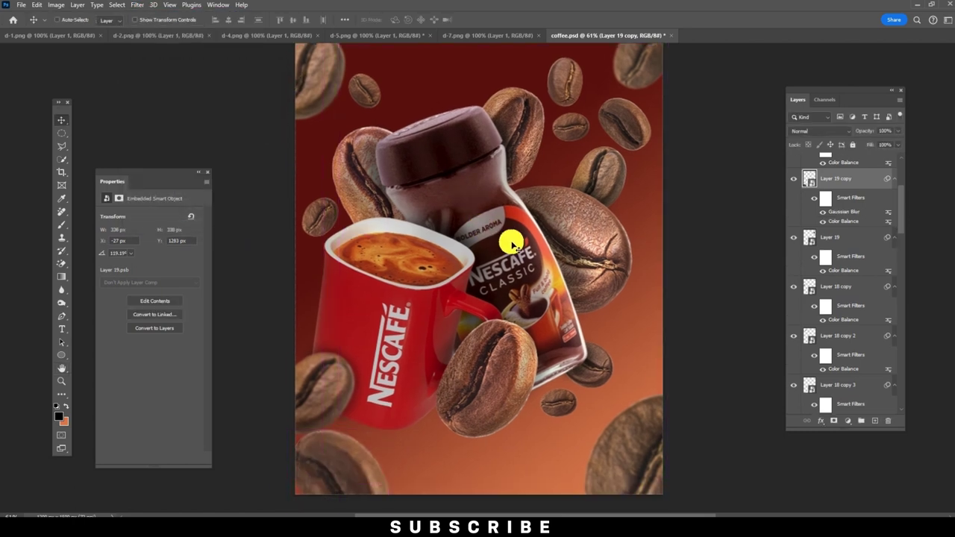
pyautogui.click(498, 219)
pyautogui.press('b')
pyautogui.click(62, 198)
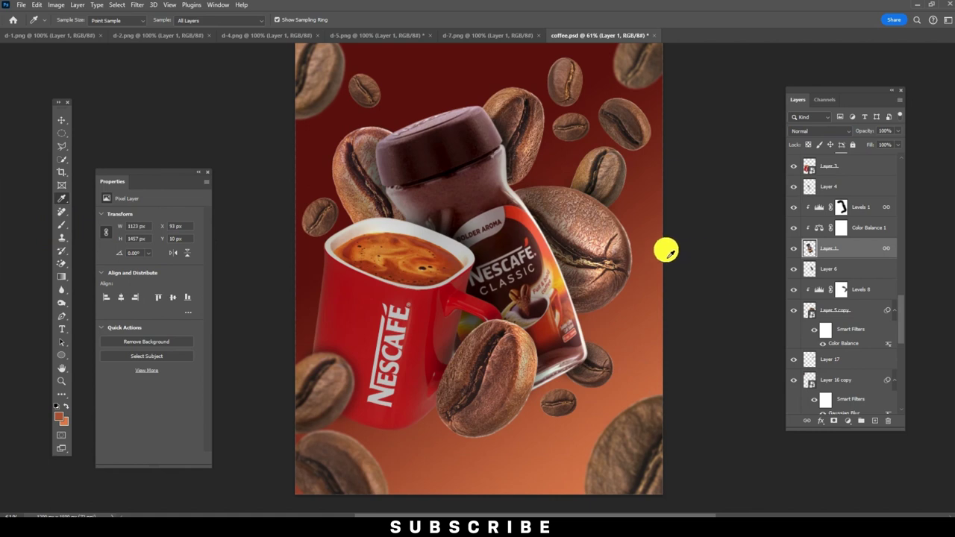
# Step: Add Layer 22 above the jar and set its blend mode to Color
pyautogui.click(62, 224)
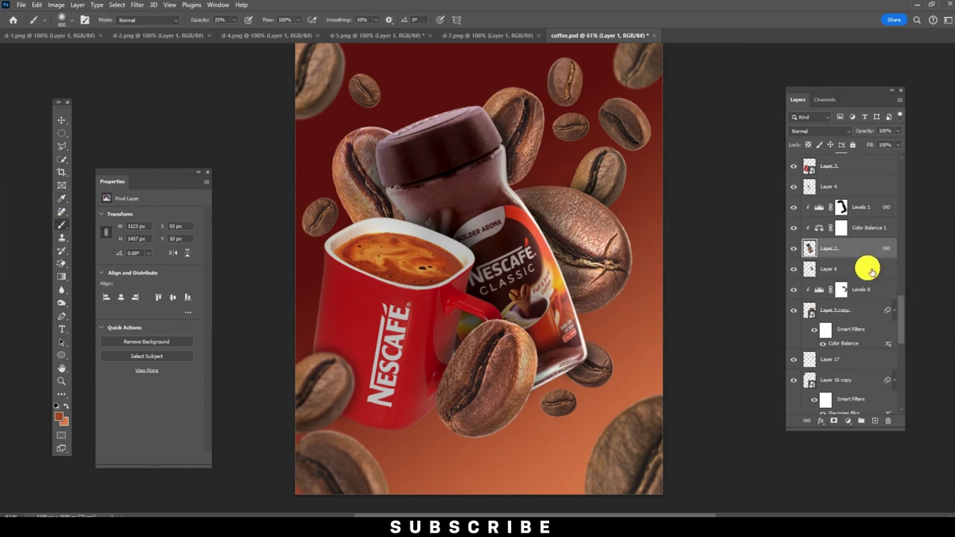
pyautogui.click(875, 421)
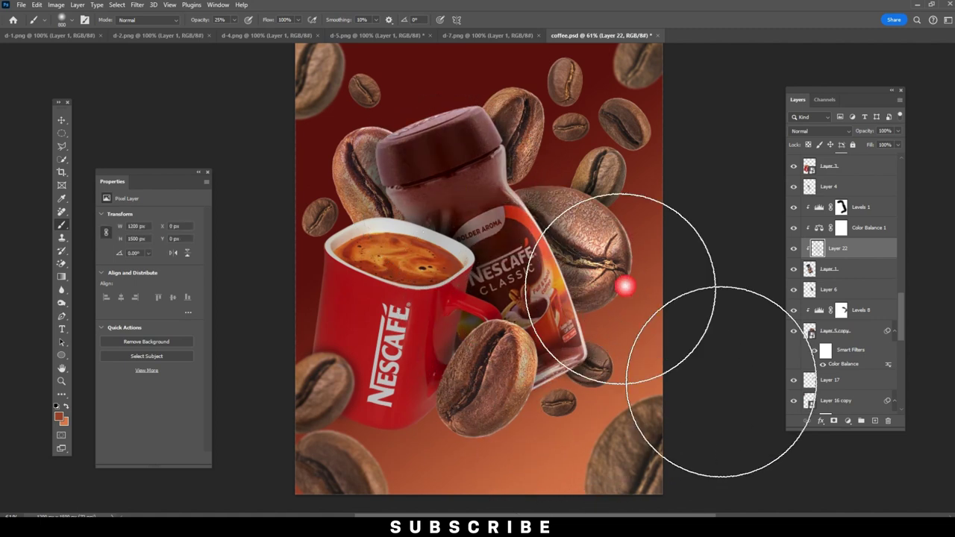
pyautogui.click(61, 120)
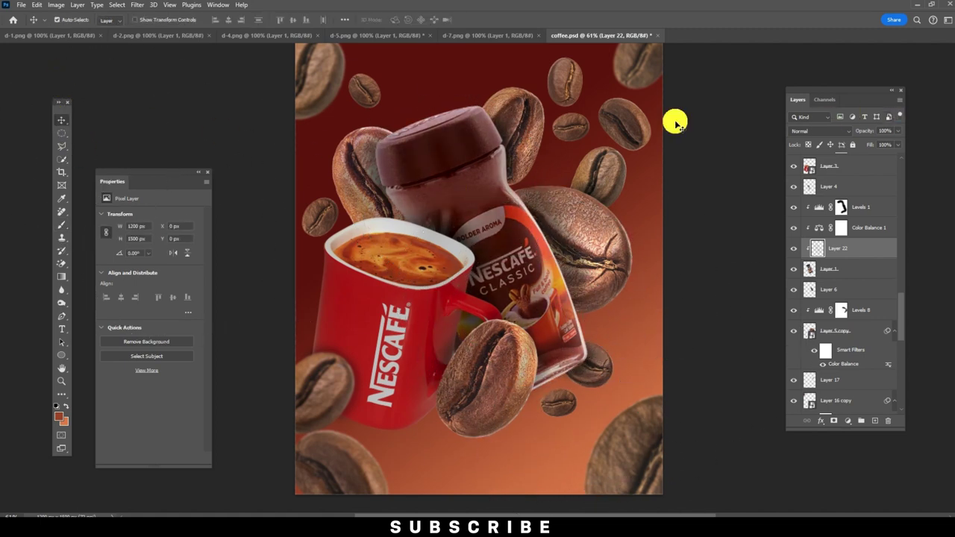
pyautogui.click(810, 132)
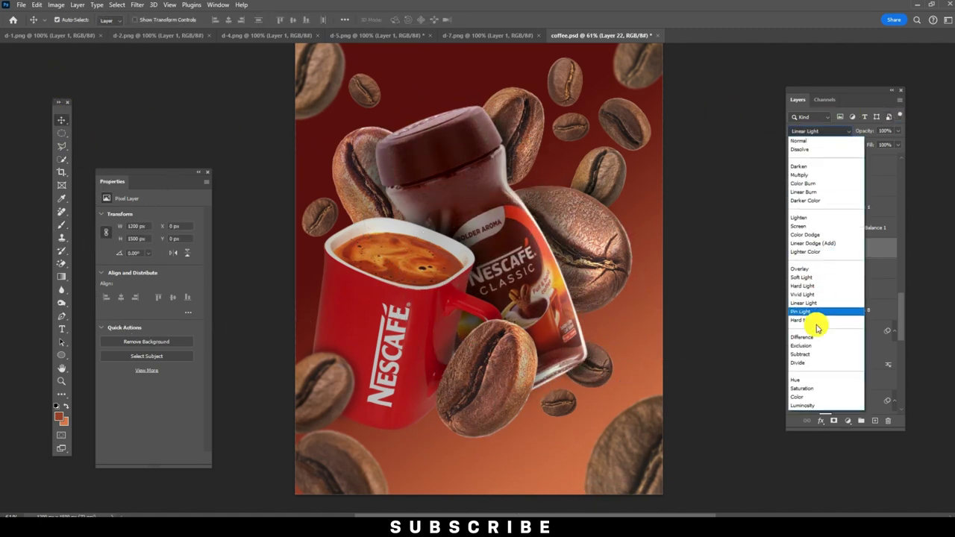
pyautogui.click(807, 398)
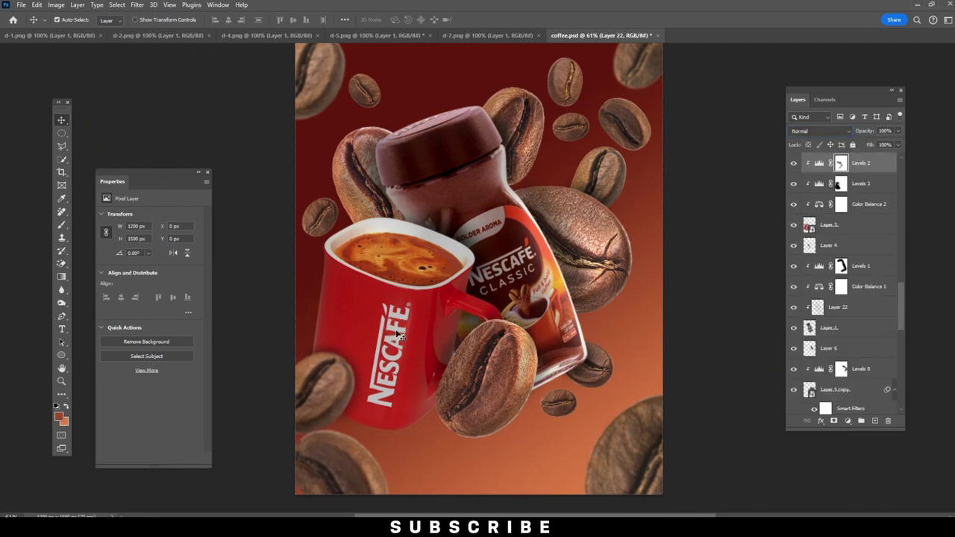
# Step: Add Layer 23 above the mug, paint a colour over it, and blend it as Color
pyautogui.click(858, 226)
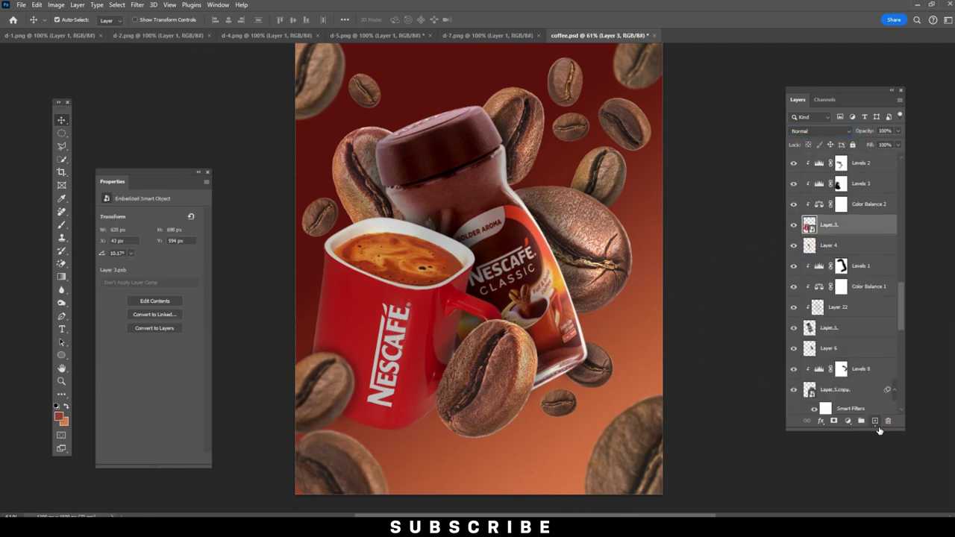
pyautogui.click(876, 422)
pyautogui.click(61, 225)
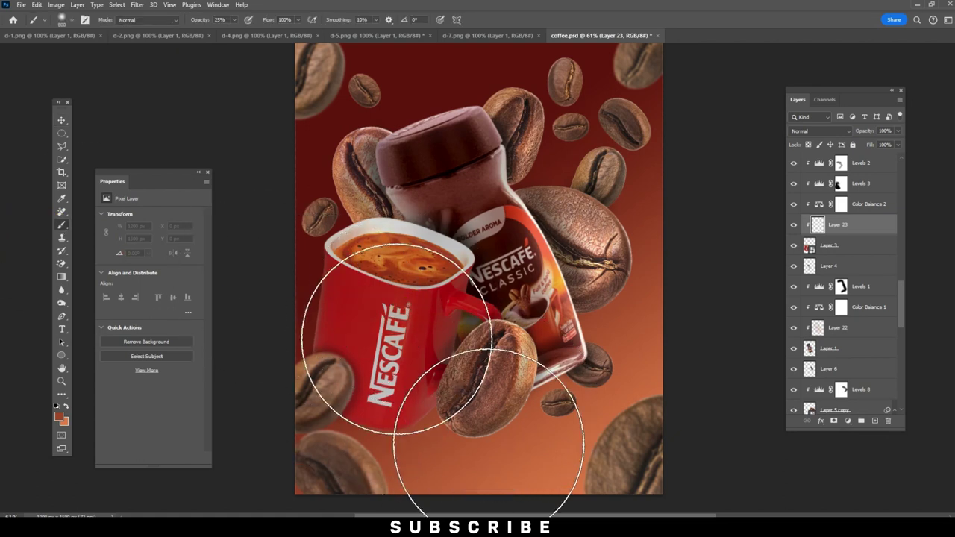
pyautogui.moveTo(406, 298); pyautogui.dragTo(351, 299)
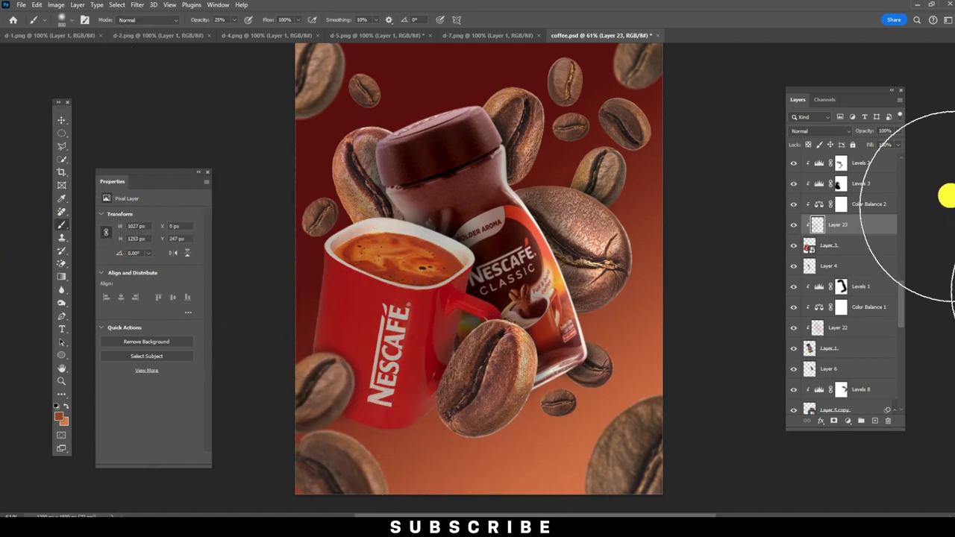
pyautogui.click(820, 131)
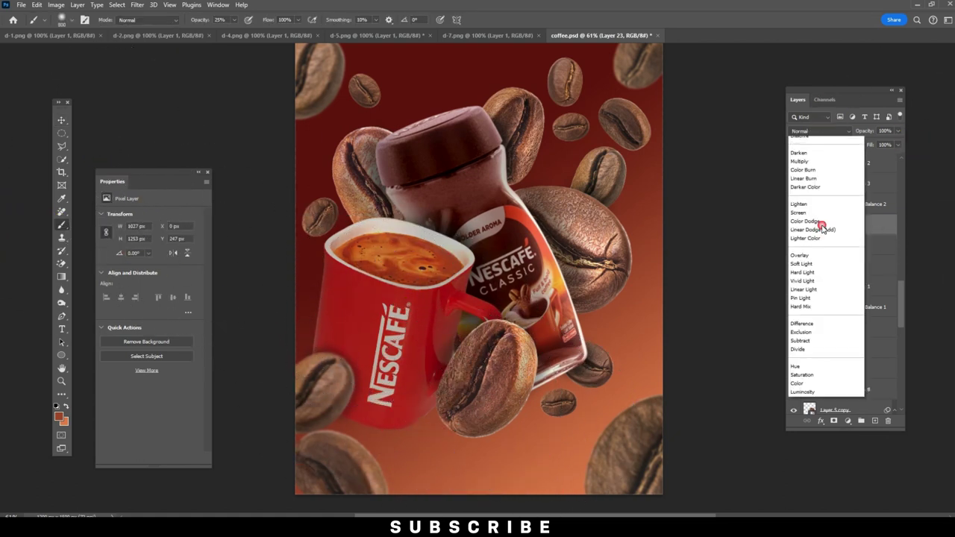
pyautogui.click(803, 400)
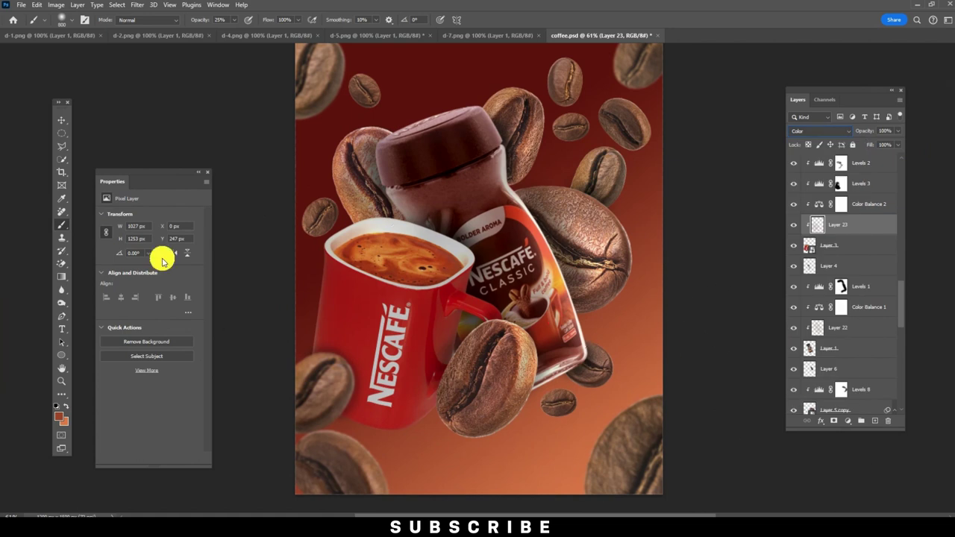
pyautogui.click(61, 120)
# Step: Select the large bottom-right bean and the Layer 21 copy bean layers
pyautogui.scroll(-5, 853, 261)
pyautogui.scroll(-1, 858, 250)
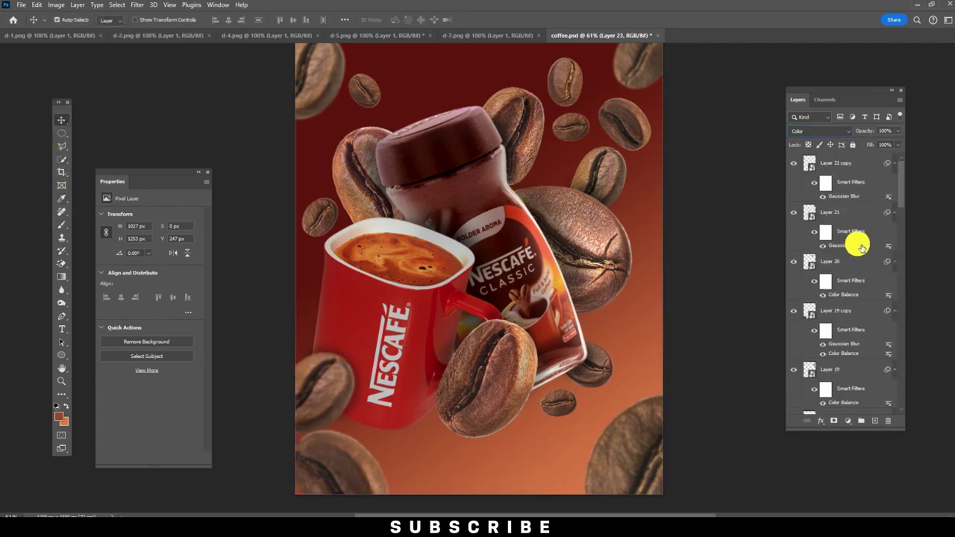
pyautogui.click(848, 162)
pyautogui.click(539, 289)
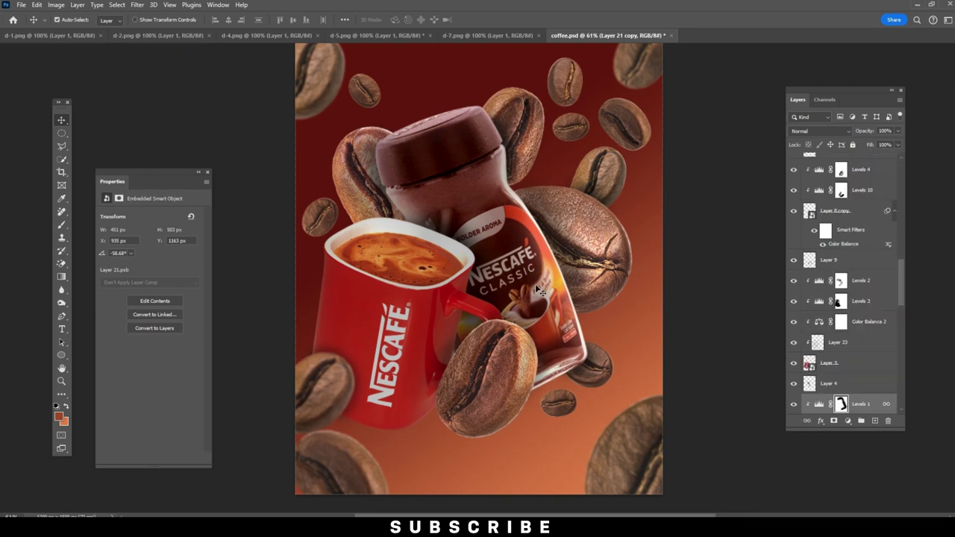
pyautogui.scroll(-5, 858, 306)
# Step: Add Layer 24 above the jar, fill it with 50% Gray, and set it to Color
pyautogui.click(828, 269)
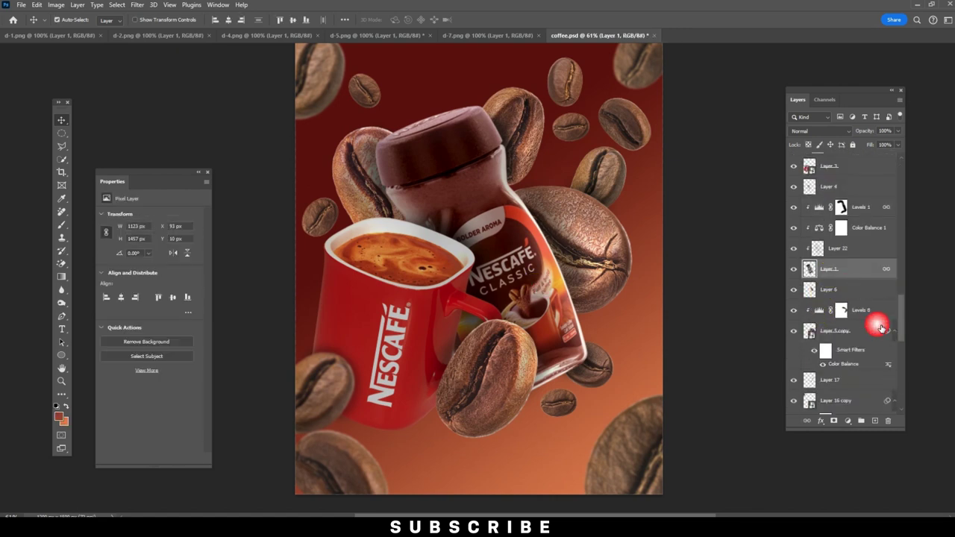
pyautogui.click(875, 421)
pyautogui.click(37, 5)
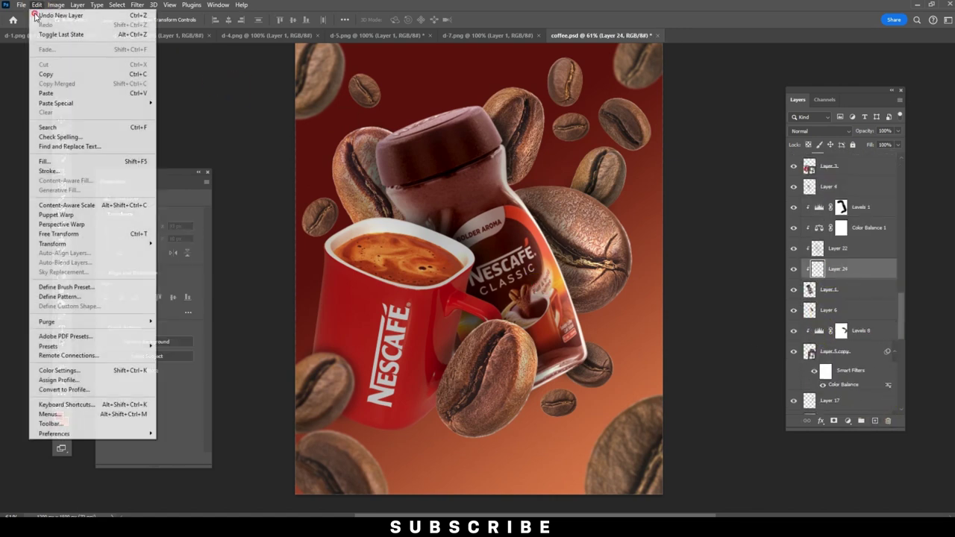
pyautogui.click(47, 162)
pyautogui.click(423, 182)
pyautogui.click(810, 133)
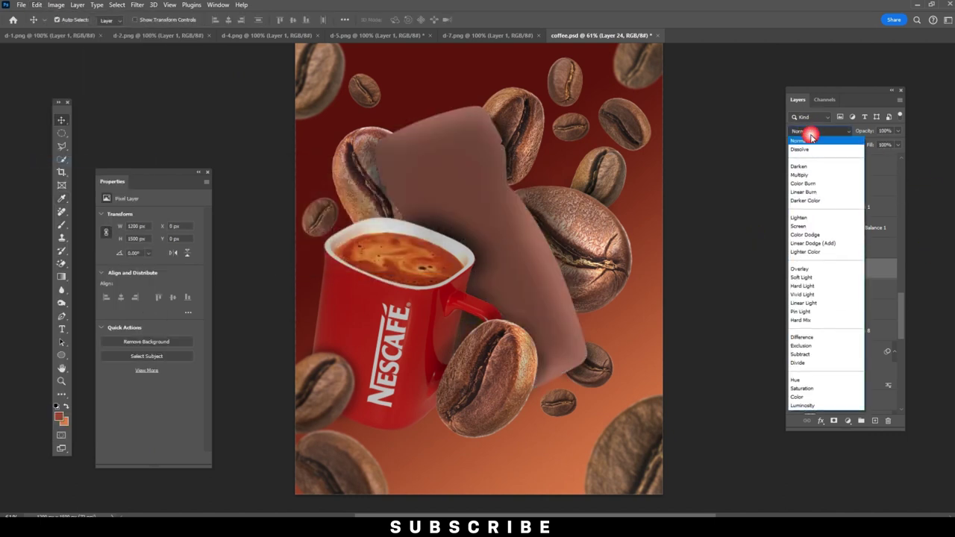
pyautogui.click(798, 396)
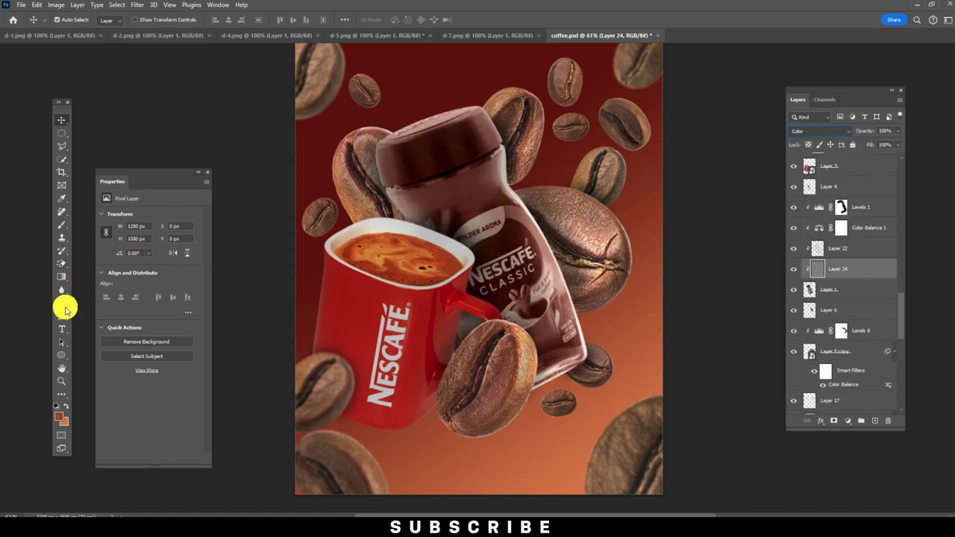
pyautogui.click(63, 304)
# Step: Burn highlights along the jar and switch Layer 24 to Overlay blending
pyautogui.click(101, 312)
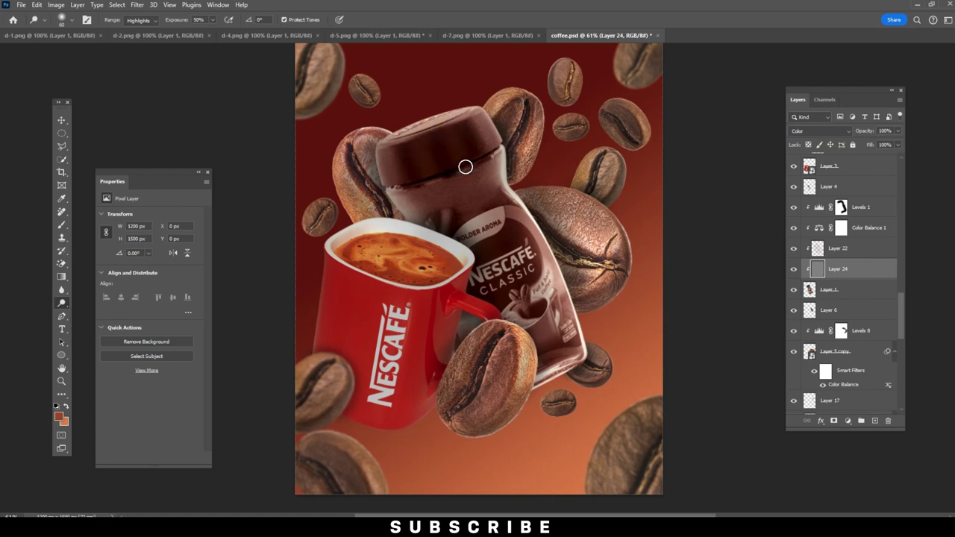
pyautogui.moveTo(543, 236); pyautogui.dragTo(402, 148)
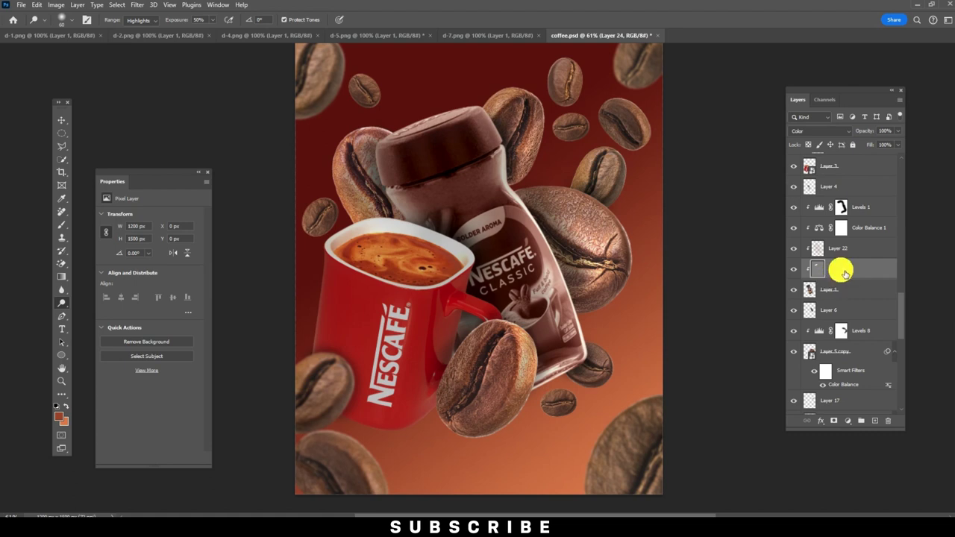
pyautogui.click(832, 128)
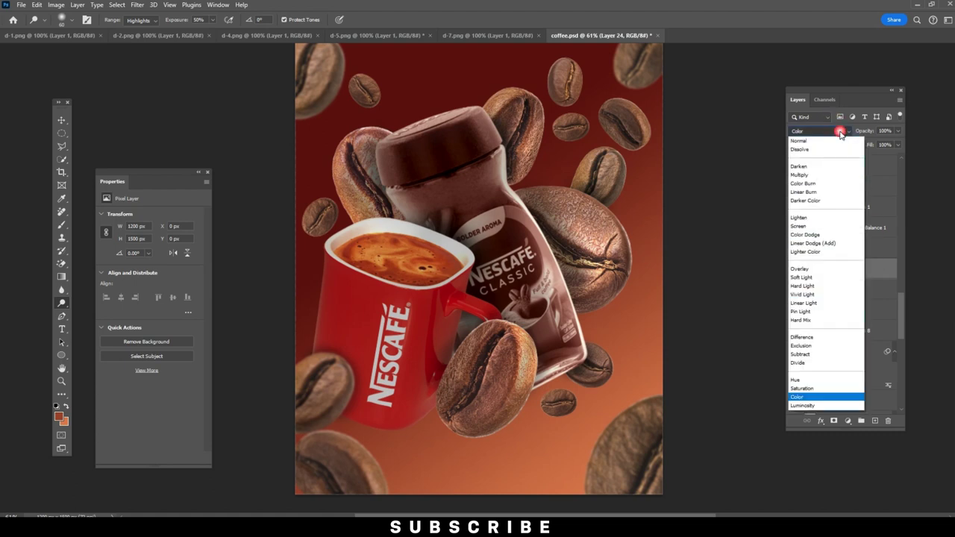
pyautogui.click(808, 271)
# Step: Darken the jar's lid, then brighten its right edge and neck beside the mug
pyautogui.moveTo(498, 180); pyautogui.dragTo(486, 144)
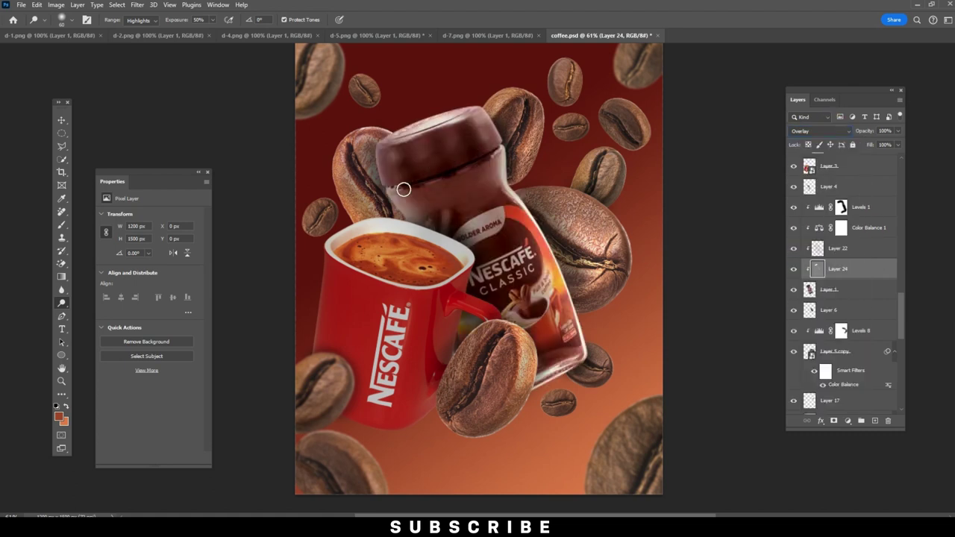
pyautogui.moveTo(439, 170)
pyautogui.mouseDown()
pyautogui.moveTo(448, 154)
pyautogui.moveTo(459, 186)
pyautogui.mouseUp()
pyautogui.moveTo(551, 251)
pyautogui.mouseDown()
pyautogui.moveTo(546, 321)
pyautogui.moveTo(542, 228)
pyautogui.mouseUp()
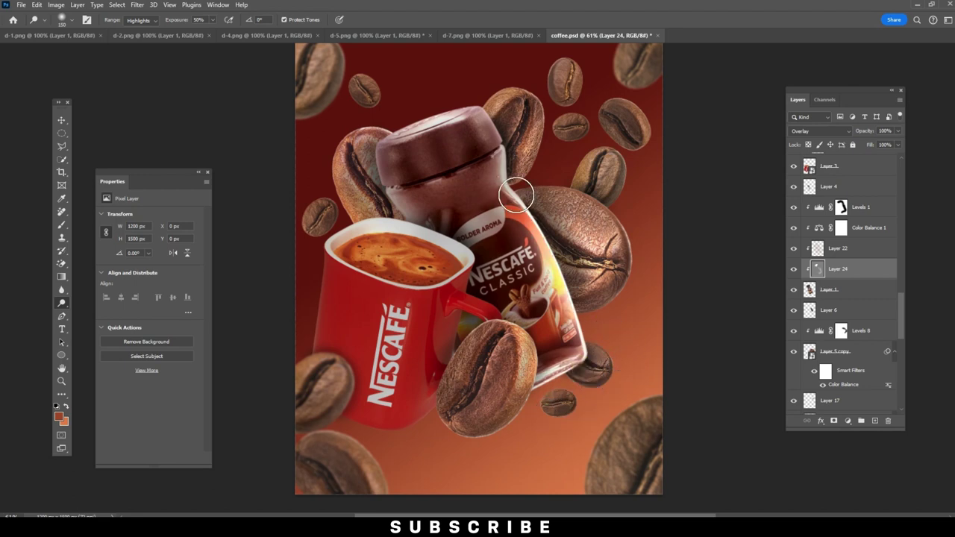
pyautogui.moveTo(512, 203); pyautogui.dragTo(571, 306)
pyautogui.moveTo(487, 240)
pyautogui.mouseDown()
pyautogui.moveTo(398, 202)
pyautogui.moveTo(428, 231)
pyautogui.mouseUp()
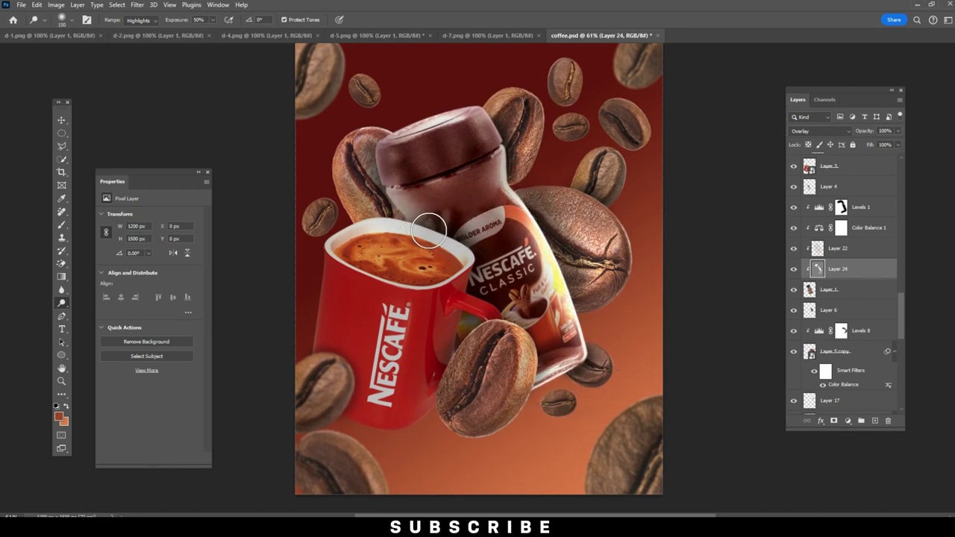
pyautogui.click(62, 120)
pyautogui.scroll(10, 892, 233)
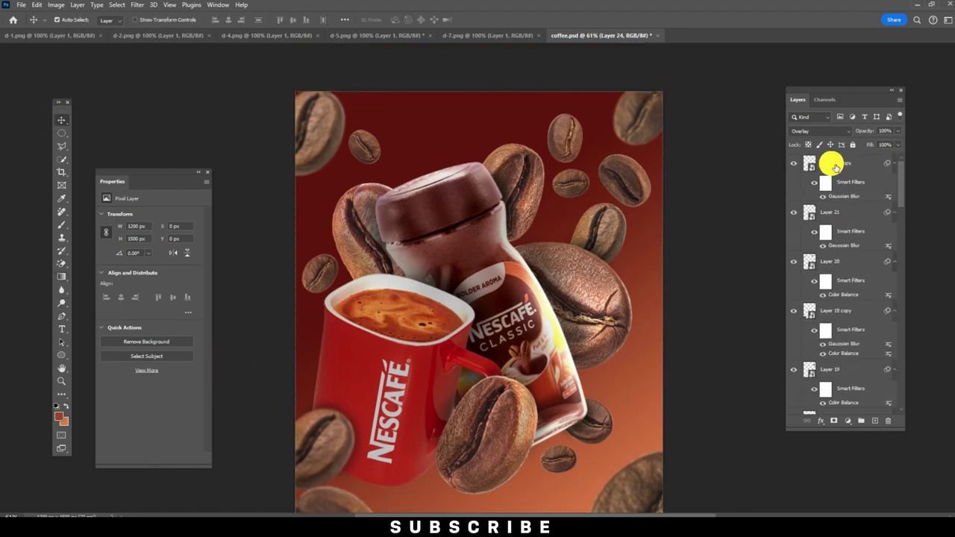
# Step: Add a Color Balance adjustment layer above the Layer 21 copy bean at the top
pyautogui.click(829, 163)
pyautogui.scroll(-2, 626, 255)
pyautogui.moveTo(626, 255); pyautogui.dragTo(625, 238)
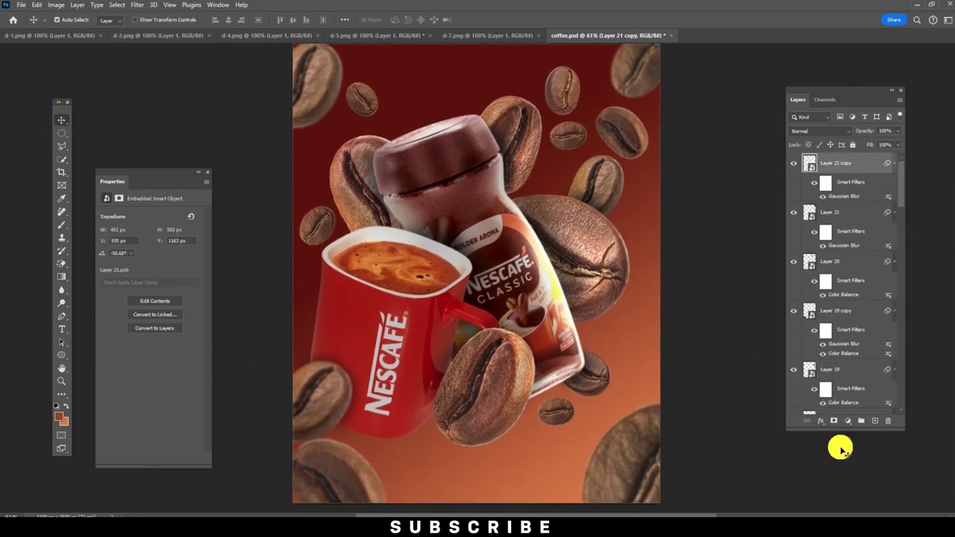
pyautogui.click(848, 421)
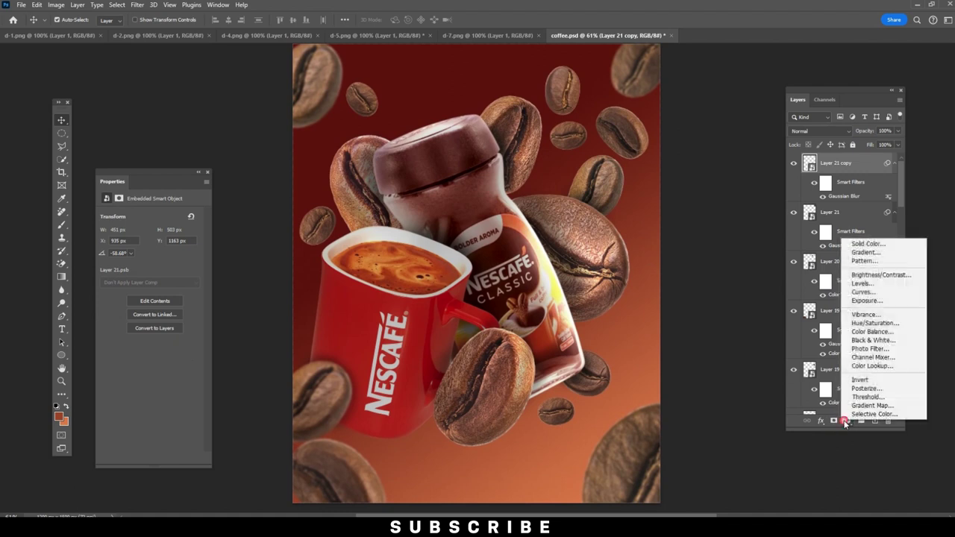
pyautogui.click(866, 331)
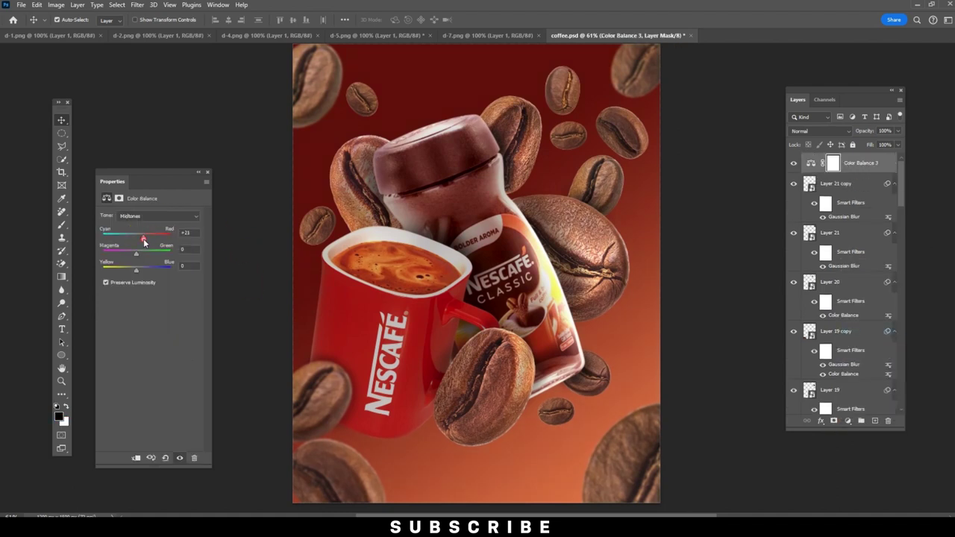
# Step: Push the Color Balance midtones toward green and the shadows toward red
pyautogui.moveTo(137, 256); pyautogui.dragTo(146, 256)
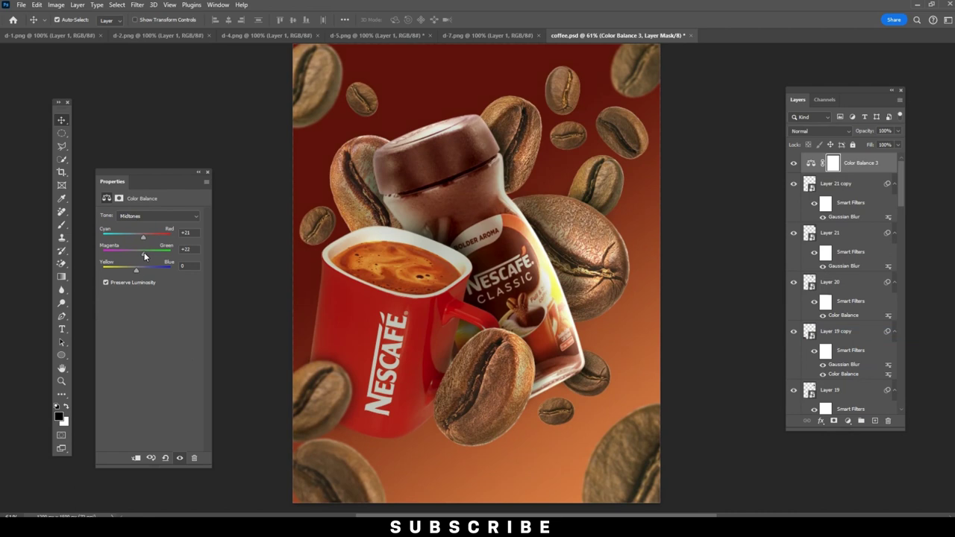
pyautogui.click(149, 216)
pyautogui.moveTo(140, 237); pyautogui.dragTo(130, 270)
pyautogui.click(133, 252)
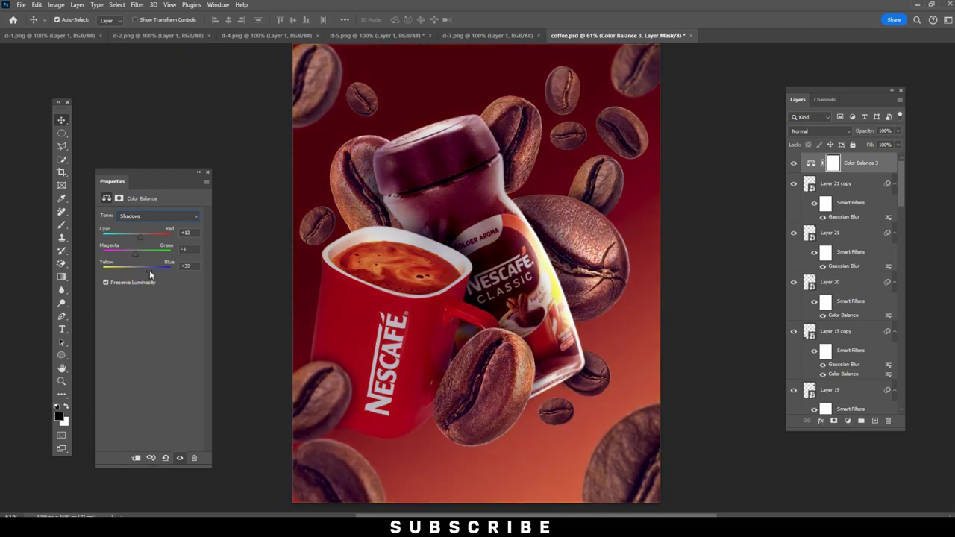
# Step: Tint the highlights to +6 red, +1 green and −6 yellow
pyautogui.click(157, 216)
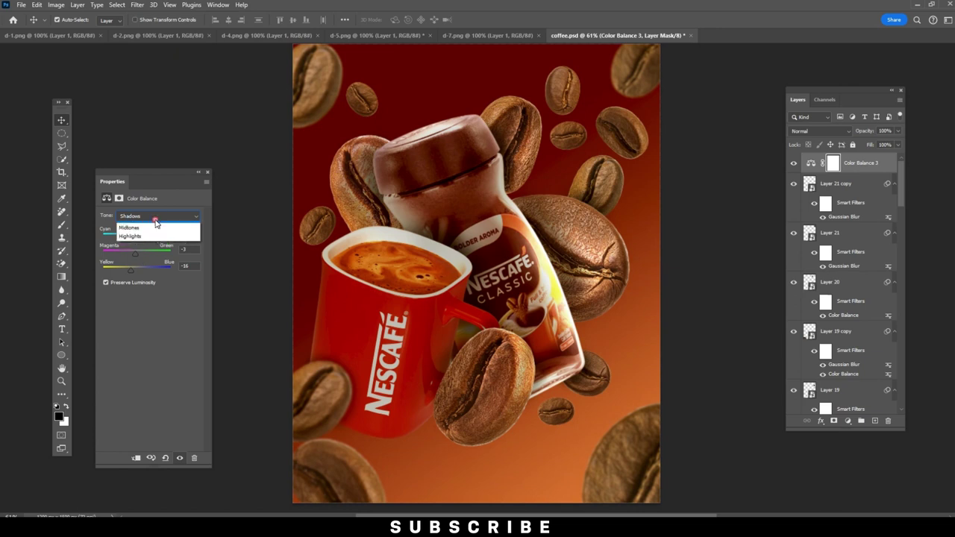
pyautogui.click(134, 234)
pyautogui.moveTo(137, 237)
pyautogui.mouseDown()
pyautogui.moveTo(149, 236)
pyautogui.moveTo(129, 255)
pyautogui.mouseUp()
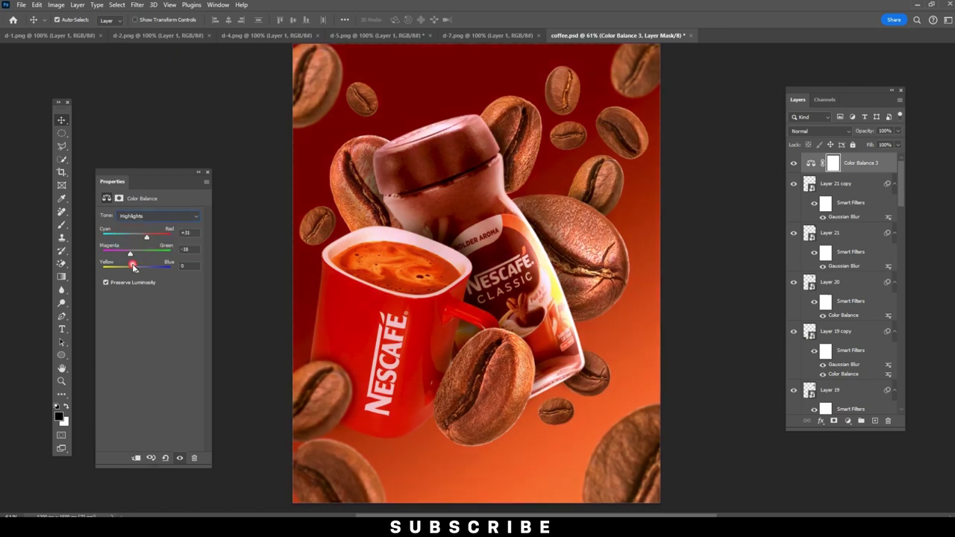
pyautogui.moveTo(146, 237); pyautogui.dragTo(141, 235)
pyautogui.moveTo(136, 269); pyautogui.dragTo(133, 273)
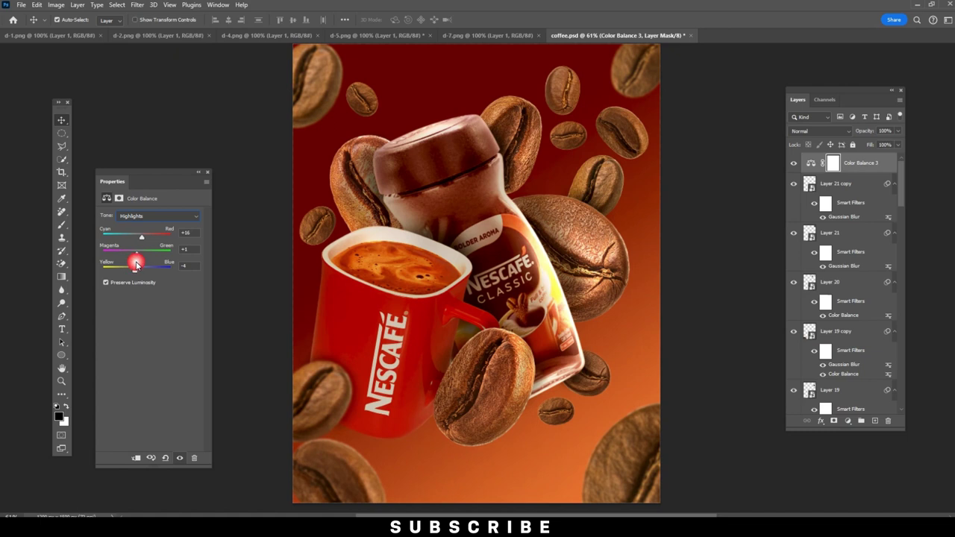
pyautogui.moveTo(138, 236); pyautogui.dragTo(139, 236)
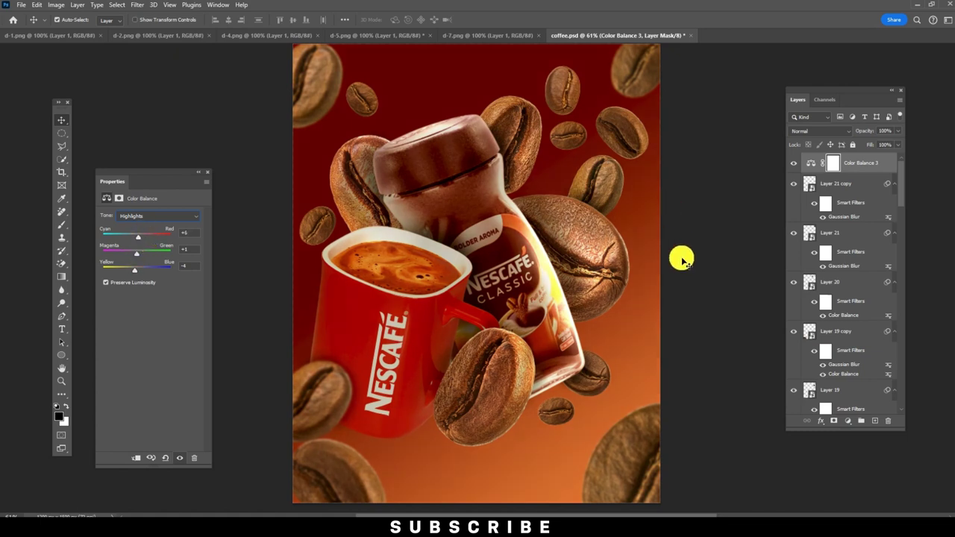
pyautogui.click(846, 422)
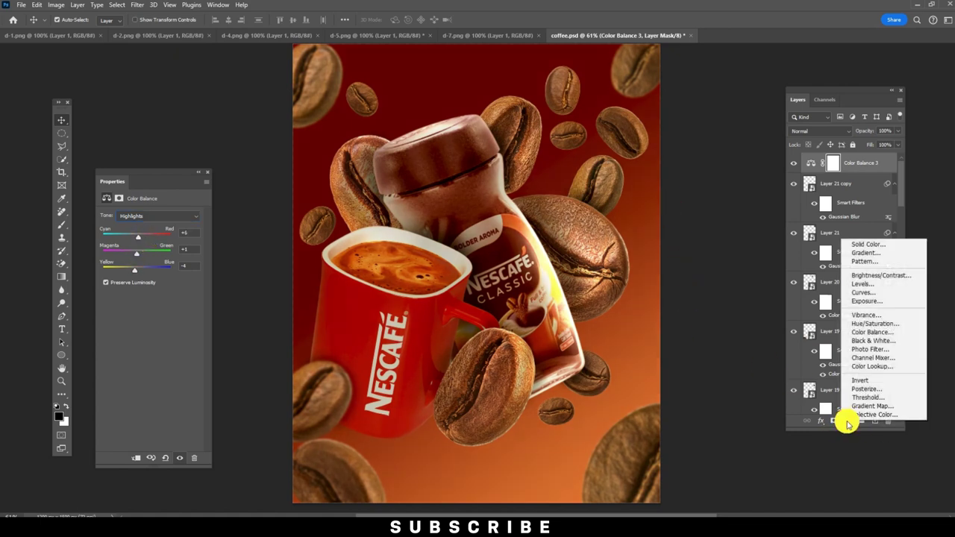
# Step: Add Curves 1 with midtone, highlight and shadow points, keeping black and white endpoints nearly unchanged
pyautogui.click(876, 293)
pyautogui.moveTo(155, 276); pyautogui.dragTo(161, 280)
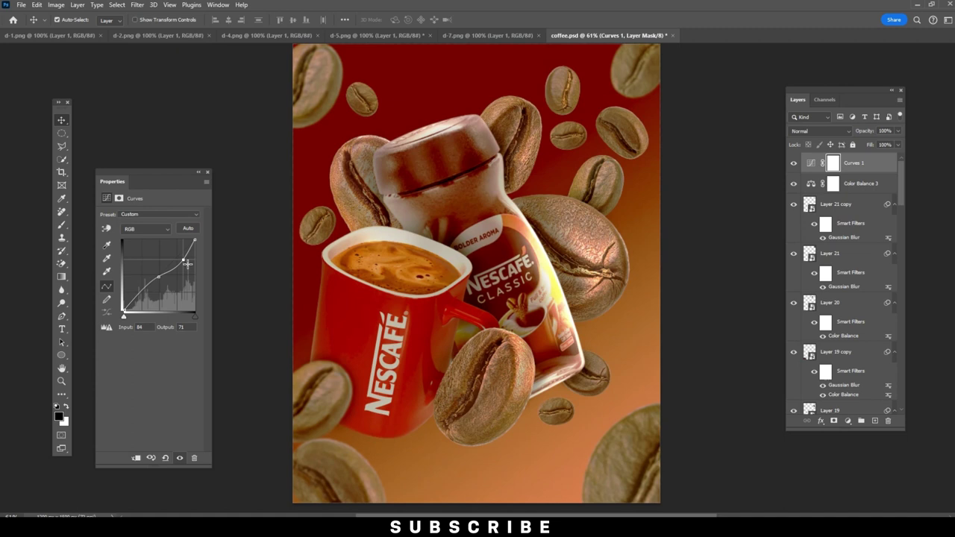
pyautogui.moveTo(180, 260); pyautogui.dragTo(185, 257)
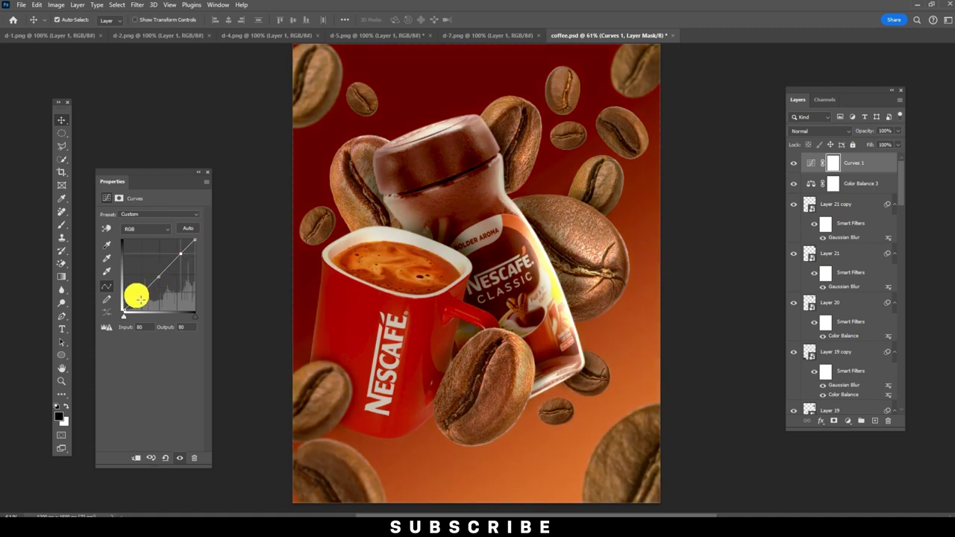
pyautogui.moveTo(143, 298); pyautogui.dragTo(142, 301)
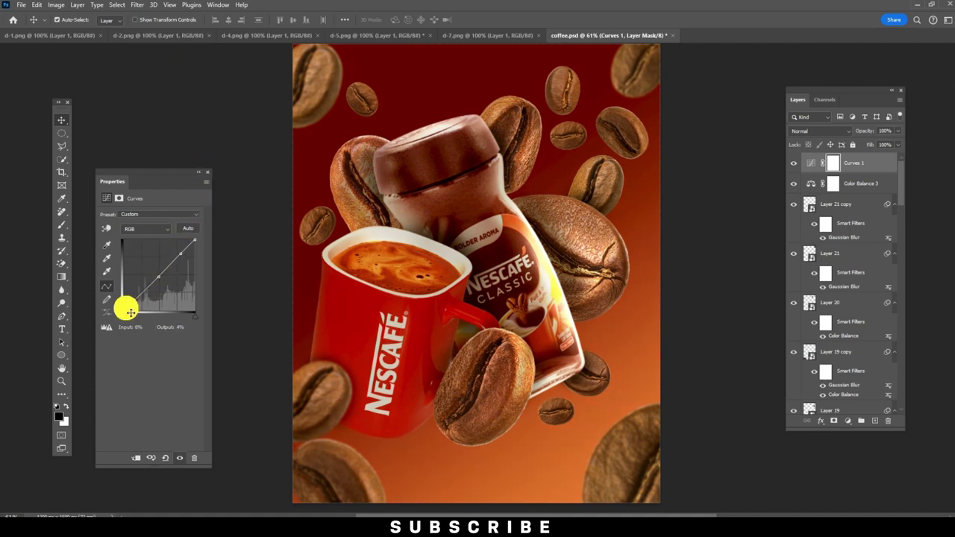
pyautogui.moveTo(124, 312); pyautogui.dragTo(125, 302)
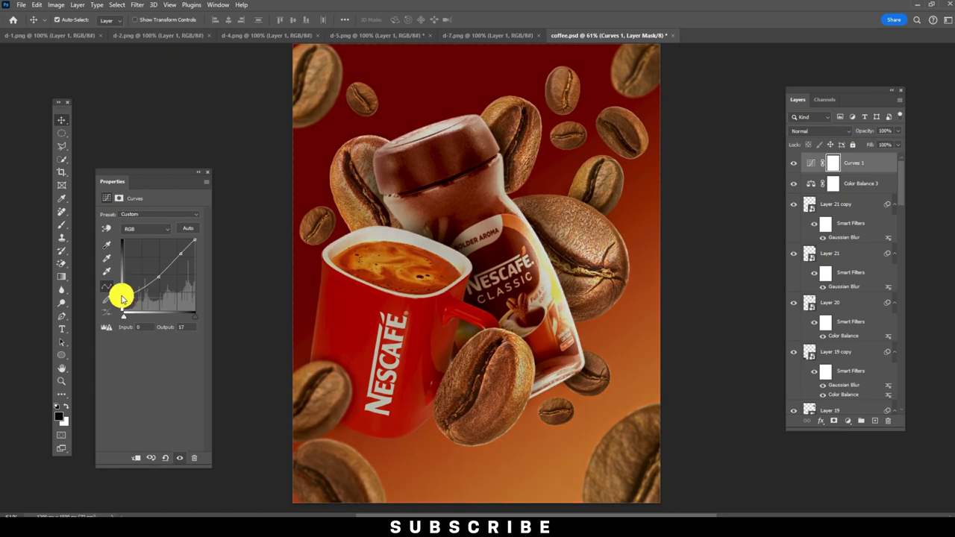
pyautogui.moveTo(129, 301); pyautogui.dragTo(134, 328)
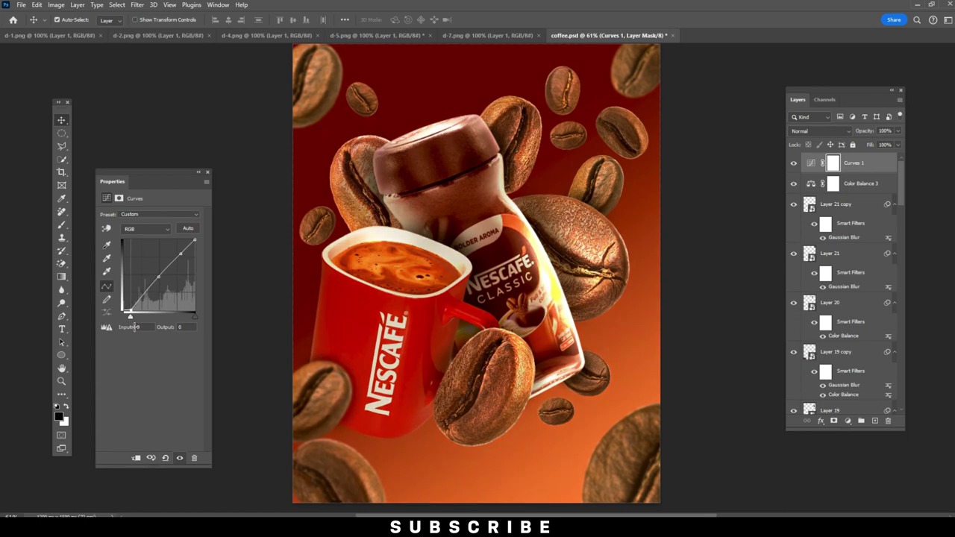
pyautogui.moveTo(199, 245); pyautogui.dragTo(204, 240)
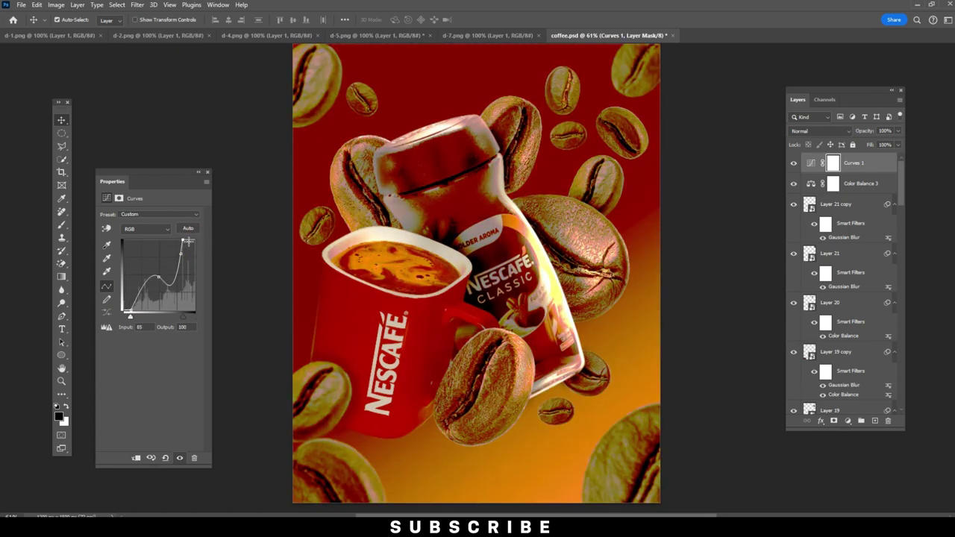
pyautogui.click(849, 422)
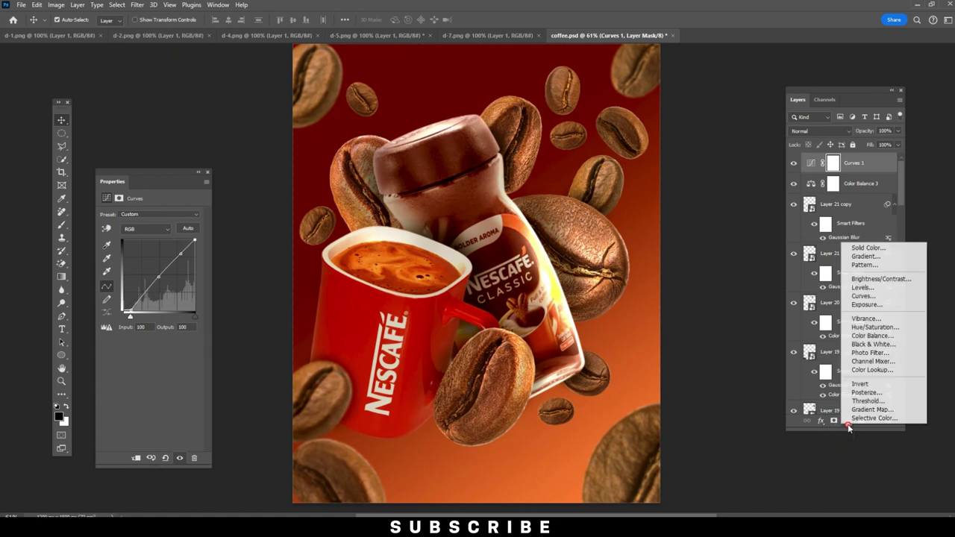
# Step: Add a Levels layer with output white 255 and output black raised to about 14
pyautogui.click(858, 287)
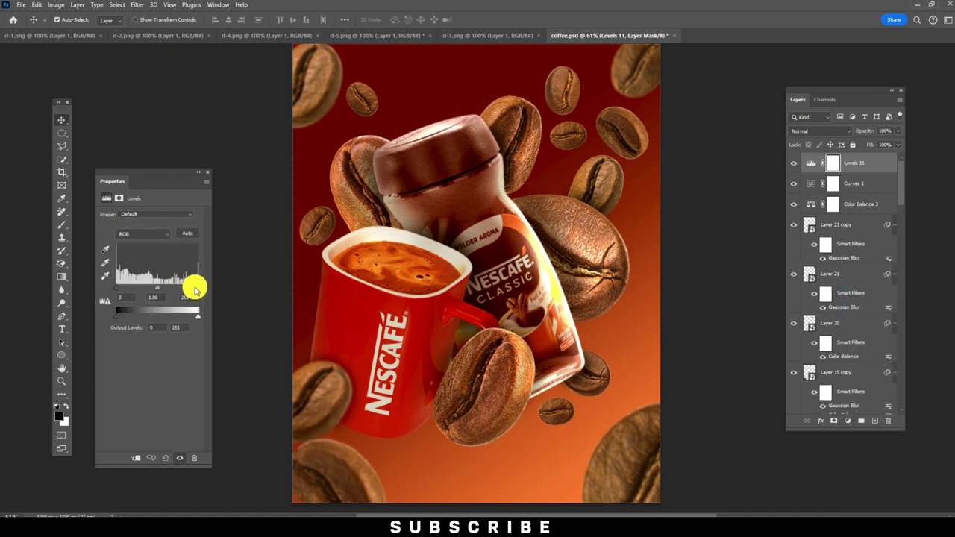
pyautogui.moveTo(192, 317); pyautogui.dragTo(198, 317)
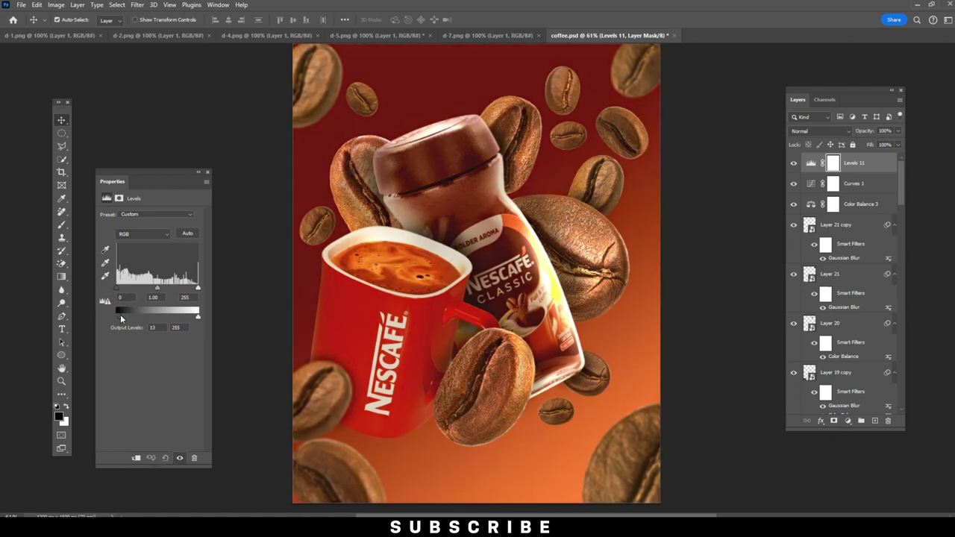
pyautogui.moveTo(122, 317); pyautogui.dragTo(120, 316)
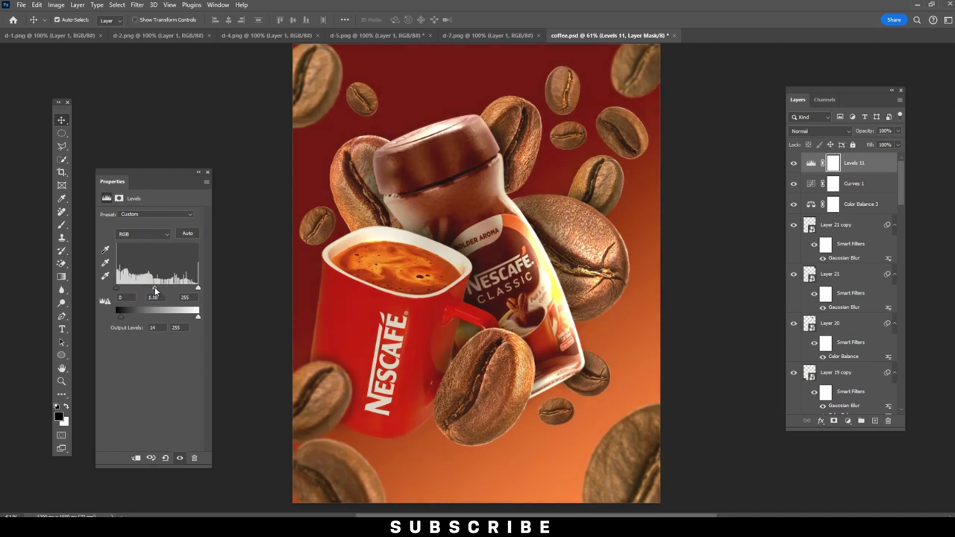
pyautogui.click(207, 172)
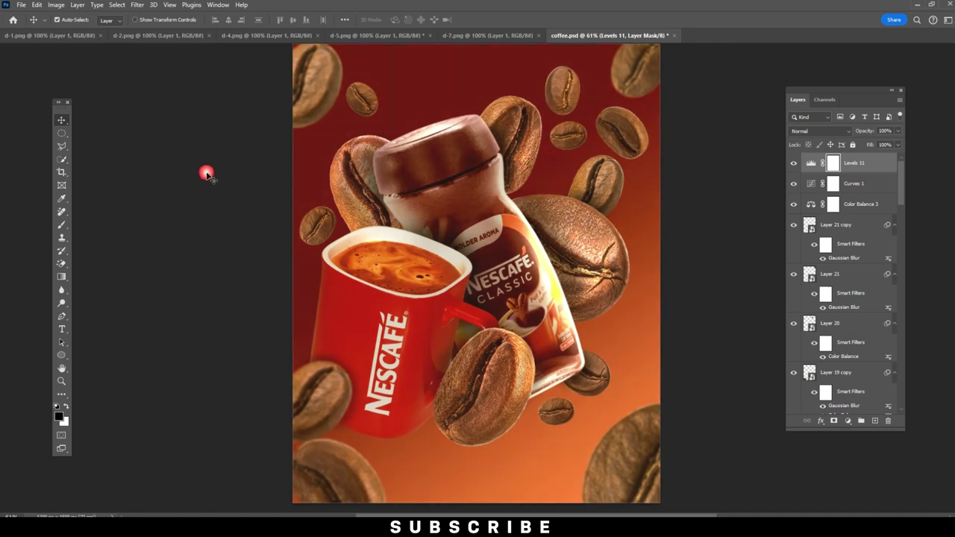
# Step: Add a Color Lookup layer using 3Strip.look in Color blend mode, then hide it to compare
pyautogui.click(849, 421)
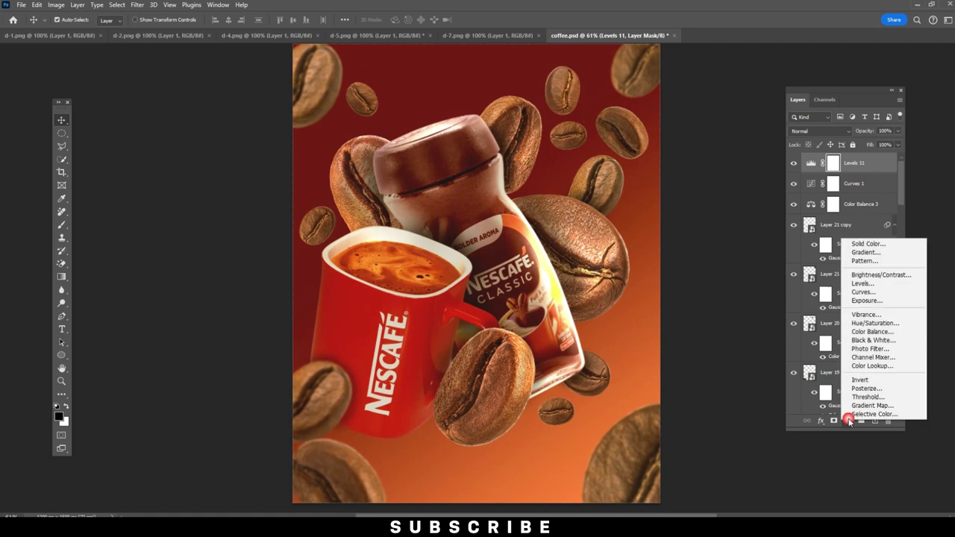
pyautogui.click(871, 366)
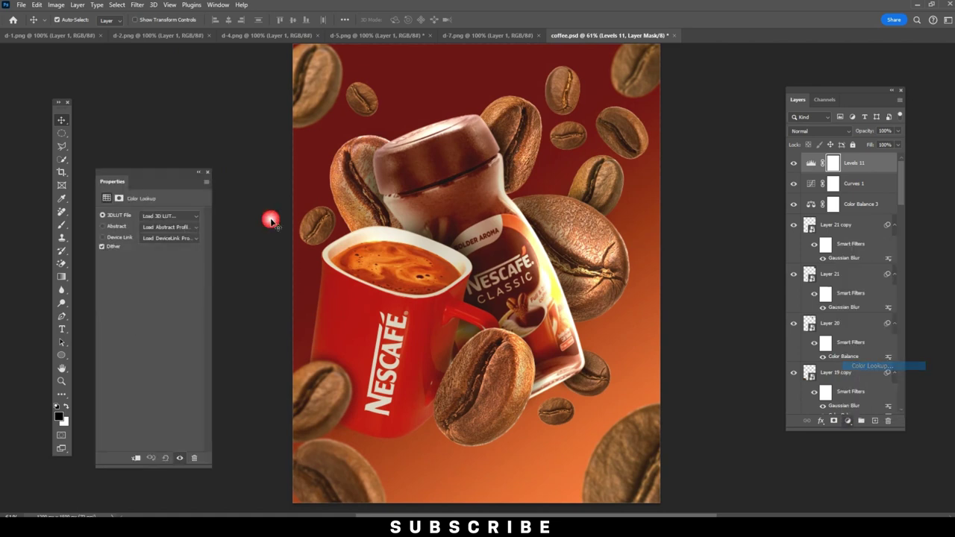
pyautogui.click(160, 216)
pyautogui.click(153, 267)
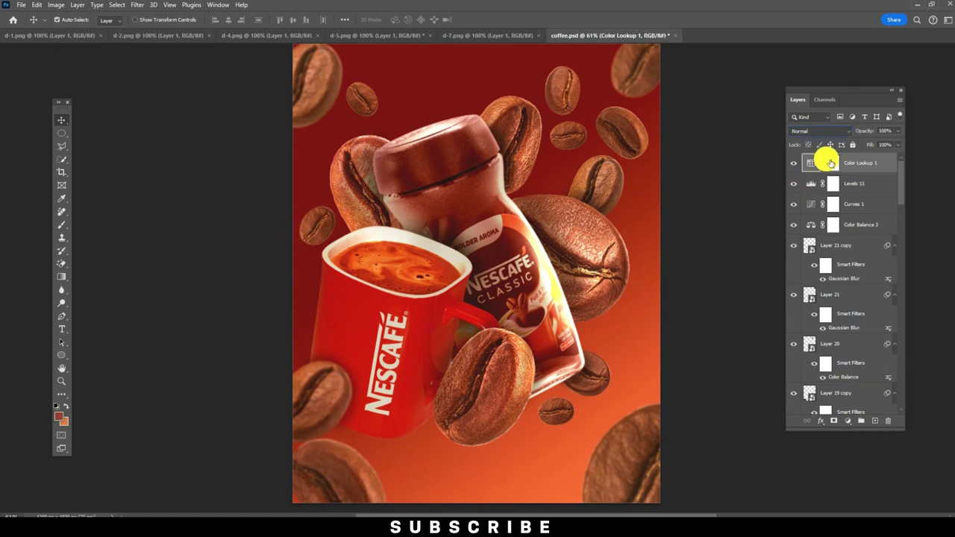
pyautogui.click(828, 132)
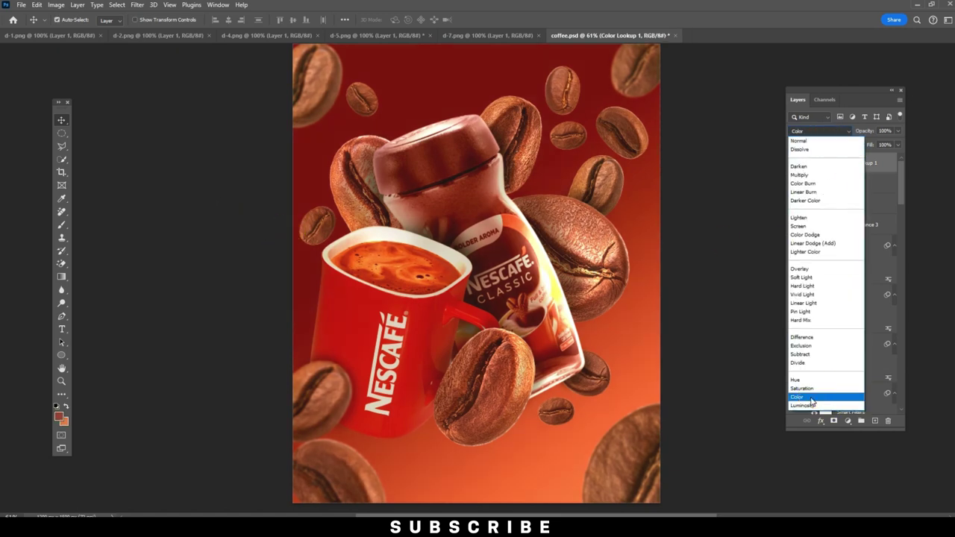
pyautogui.click(827, 397)
pyautogui.click(795, 165)
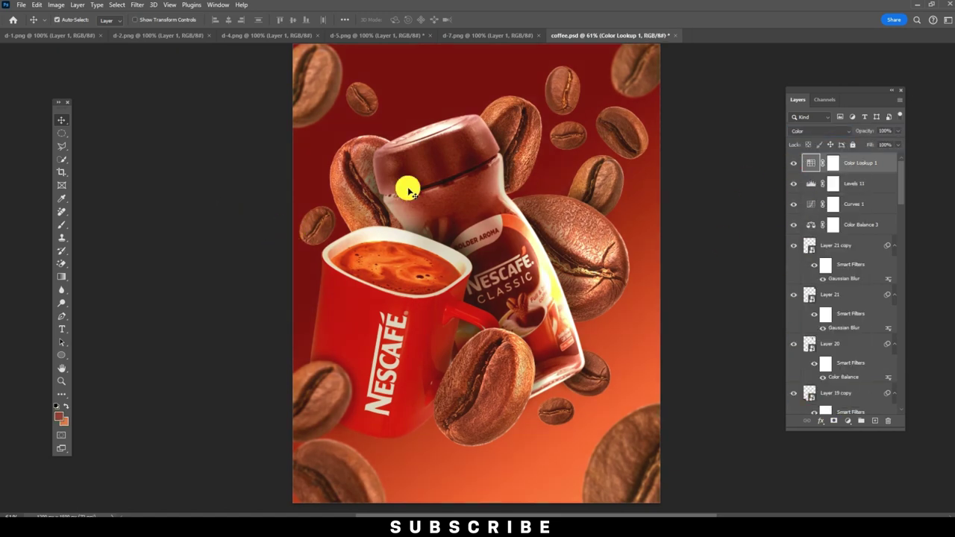